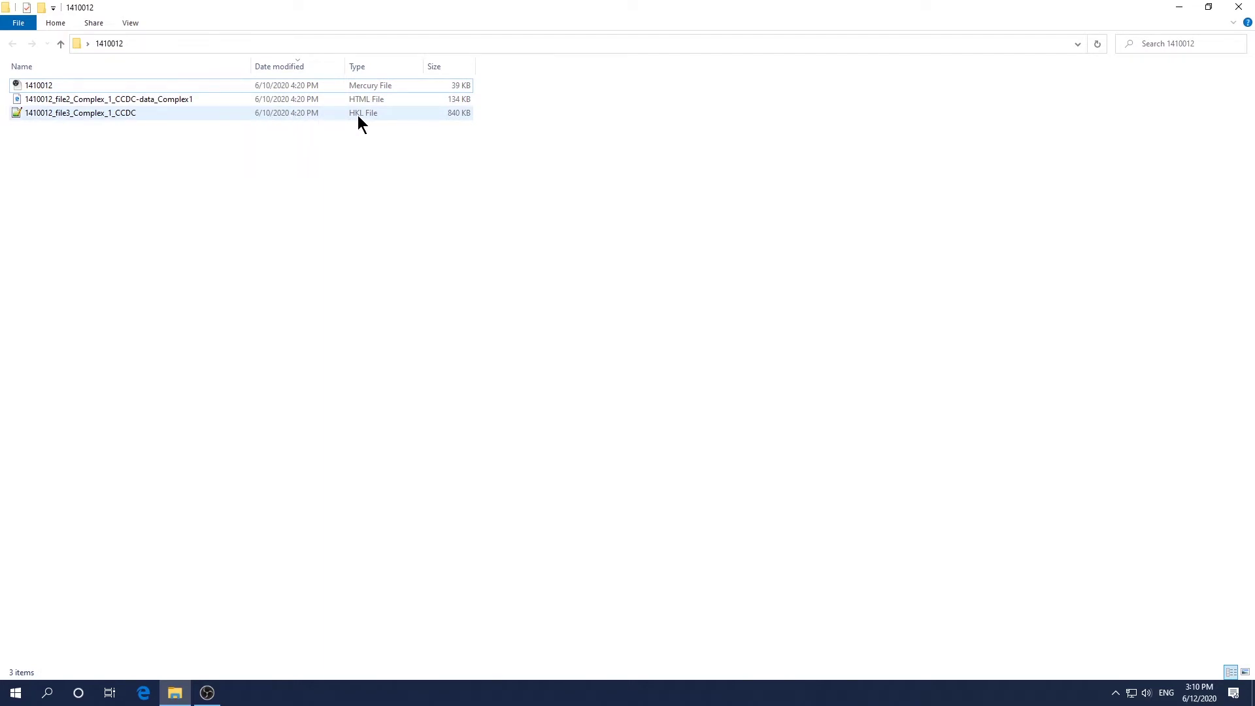
# Open the Mercury file 1410012 with Olex2-1.3-alpha.
pyautogui.click(60, 87)
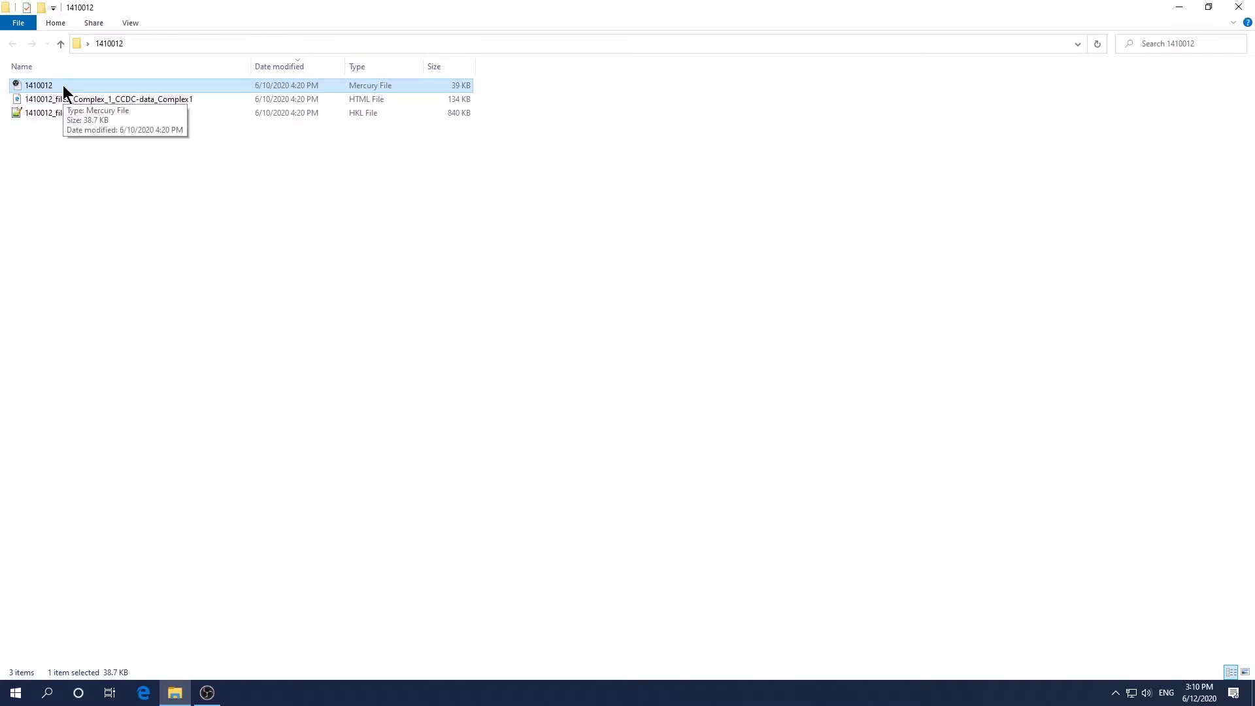
pyautogui.rightClick(62, 85)
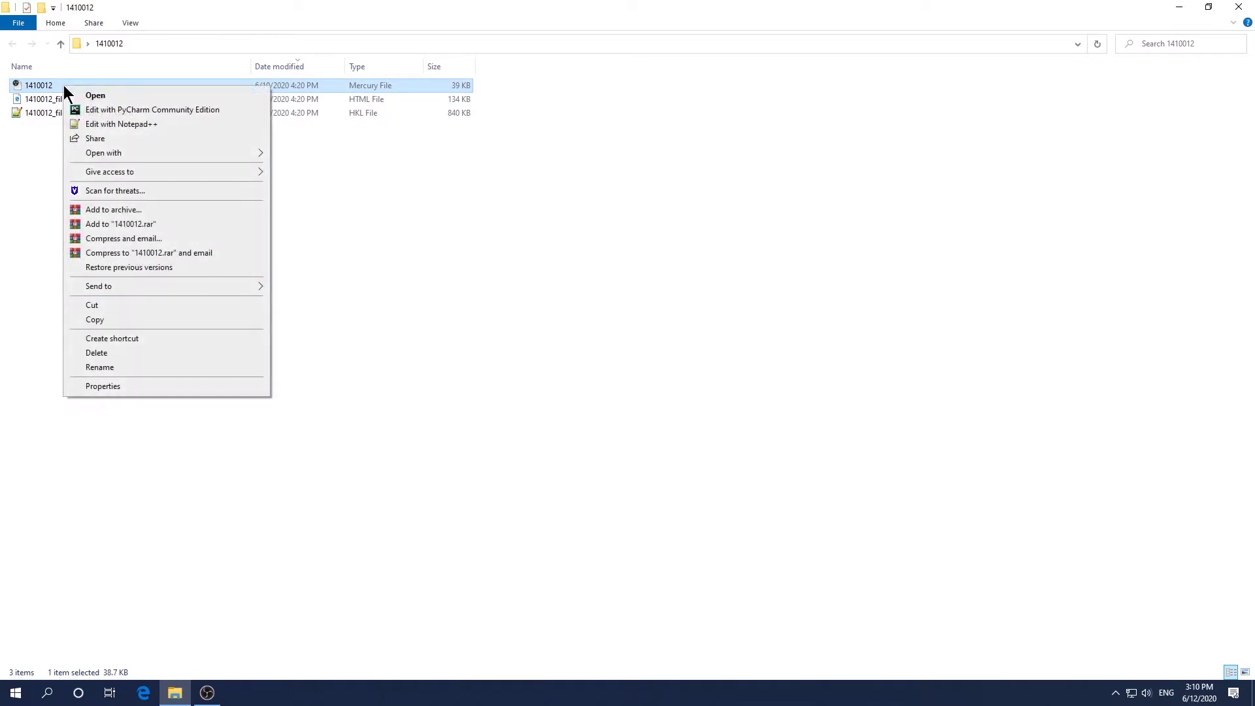
pyautogui.moveTo(143, 154)
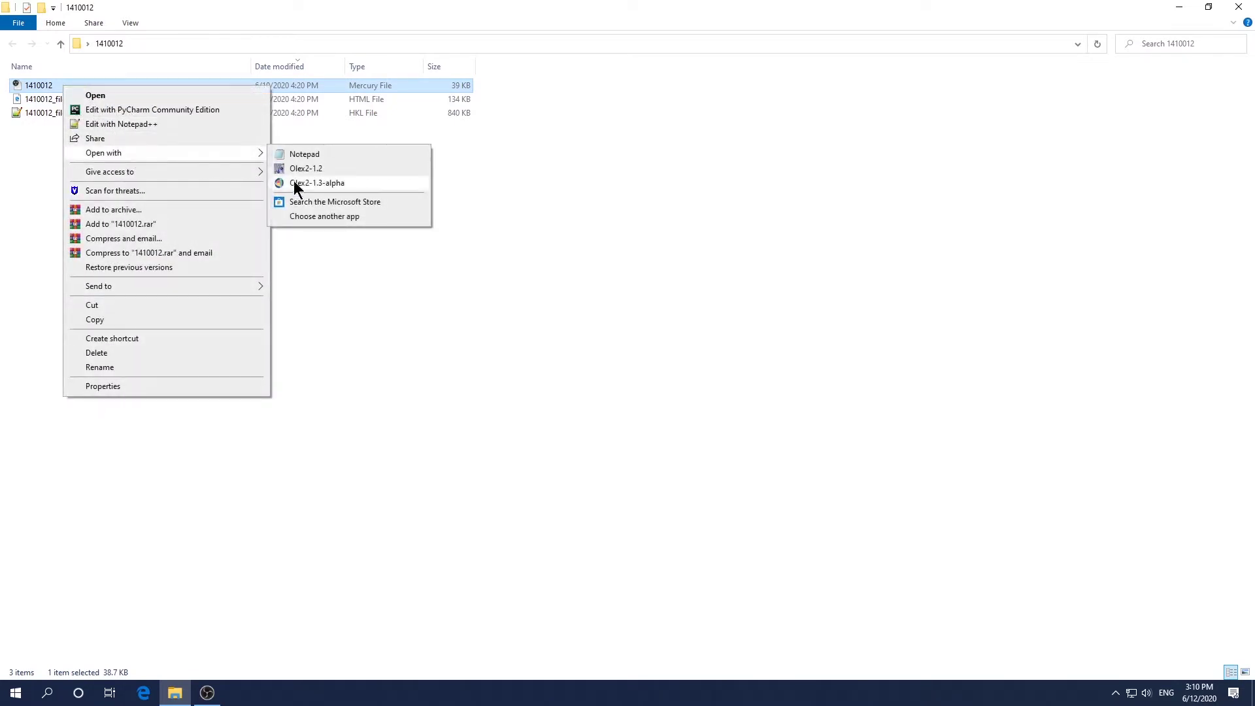
pyautogui.click(328, 184)
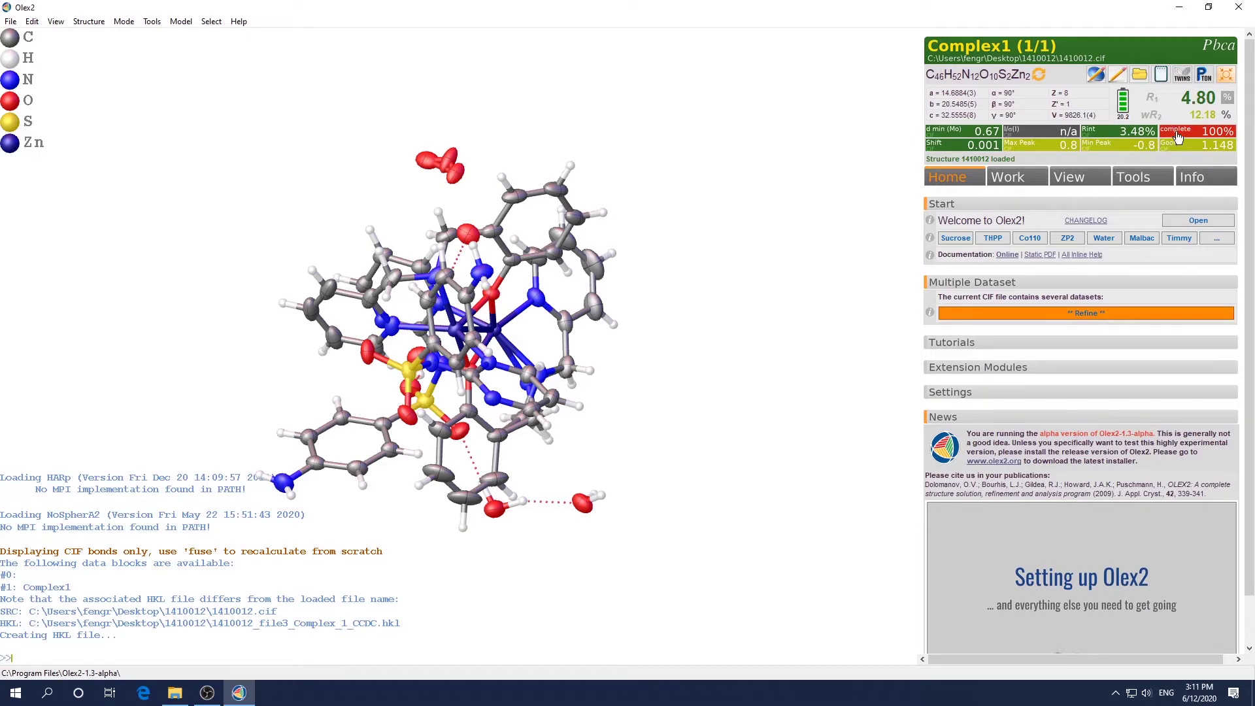
# View the Fobs vs Fcalc plot for Complex1, and close it.
pyautogui.click(1228, 102)
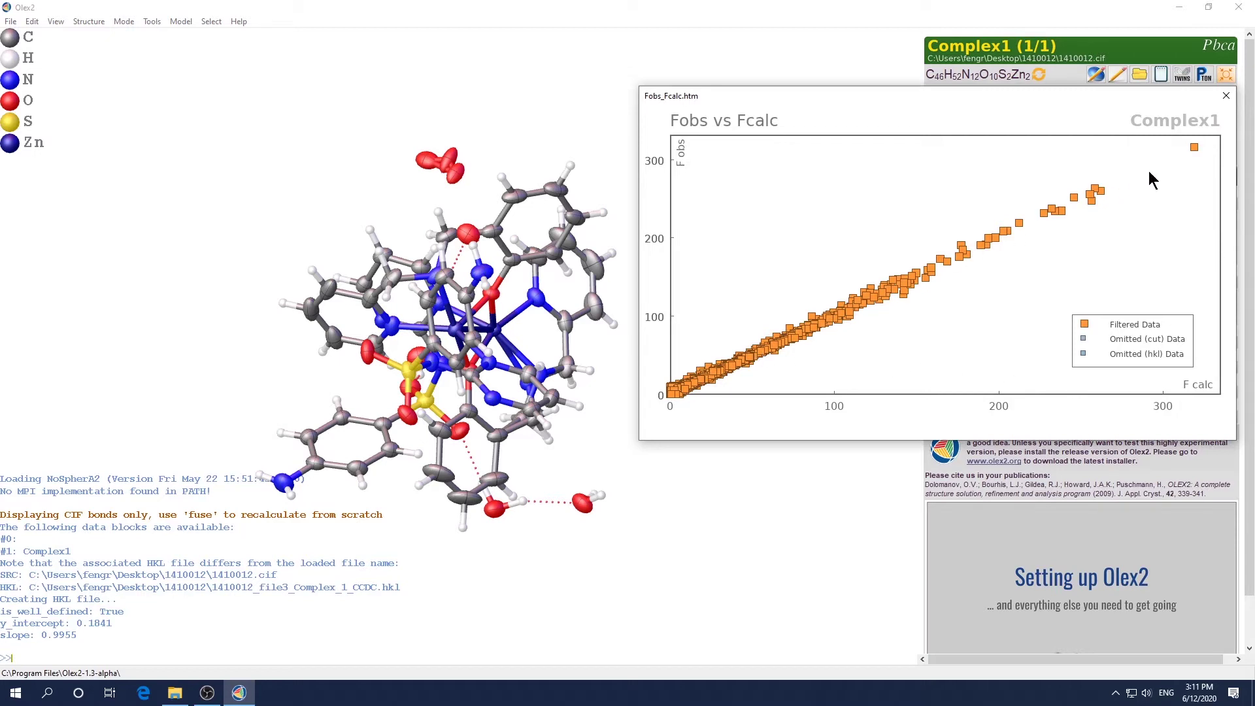
pyautogui.click(1227, 96)
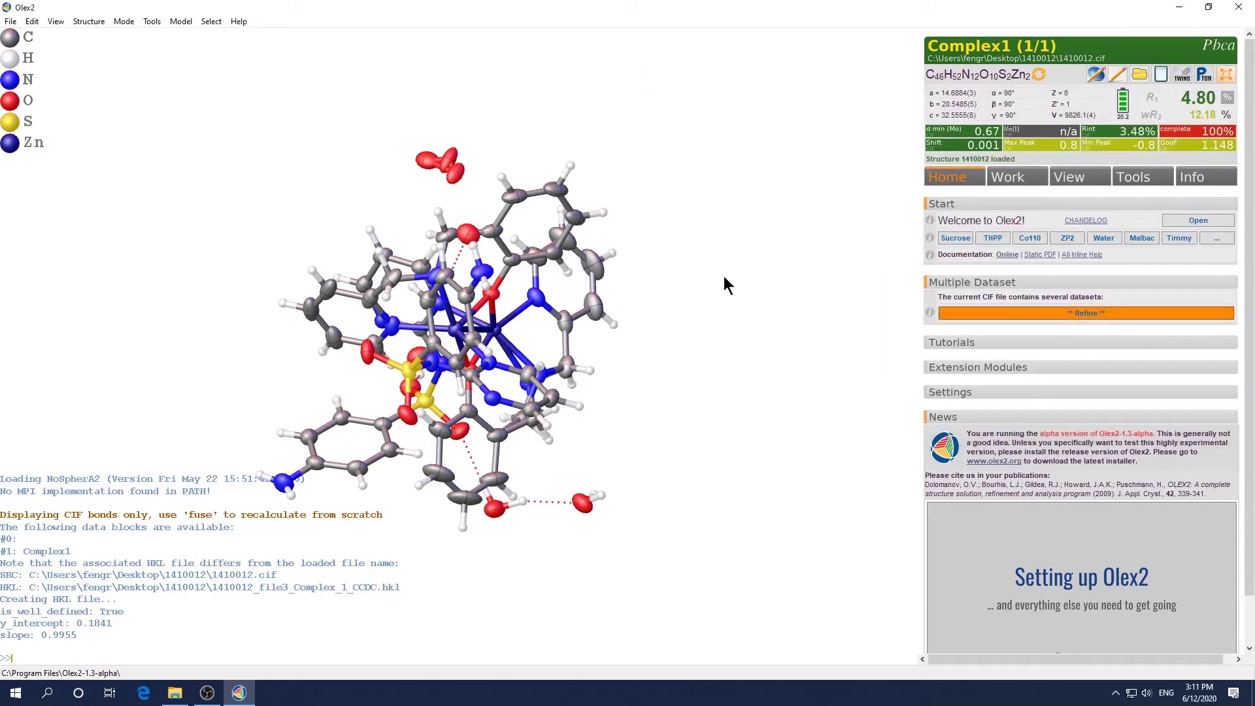
# Examine the isolated oxygen atoms beside the complex, reading the labels and occupancies of the clustered ones such as O4W and O6W.
pyautogui.moveTo(665, 414); pyautogui.dragTo(739, 452)
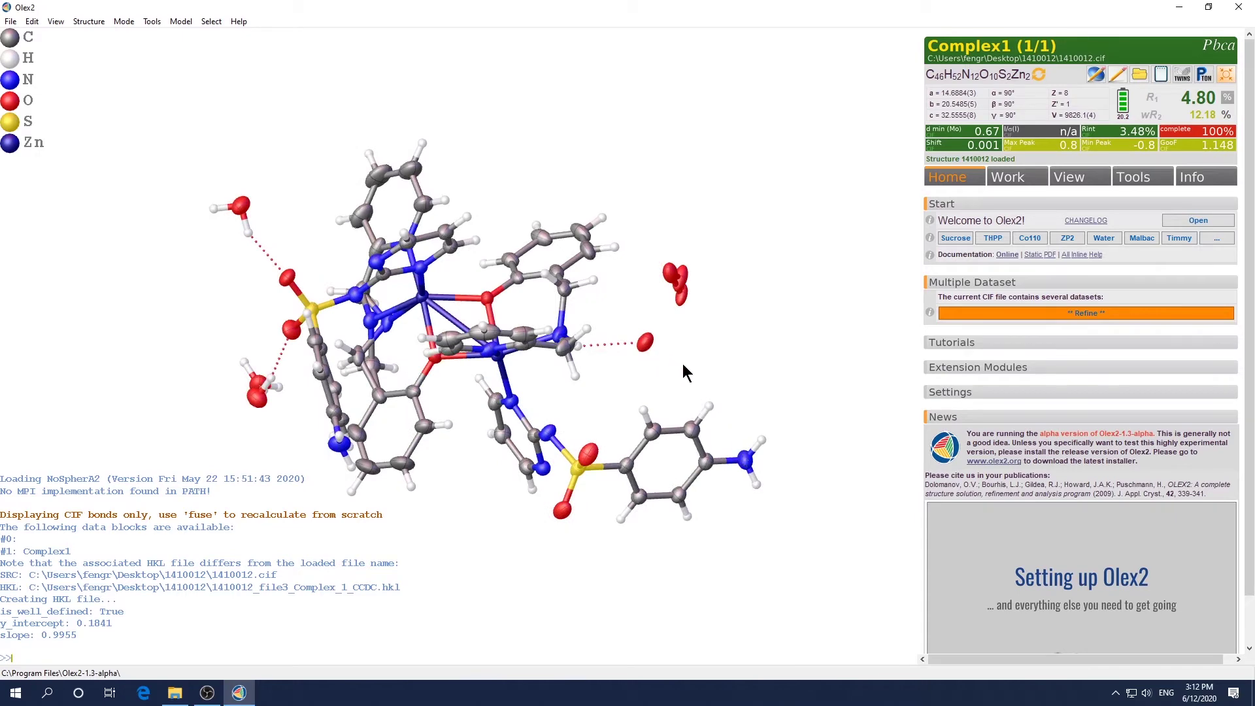
pyautogui.moveTo(682, 366); pyautogui.dragTo(657, 345)
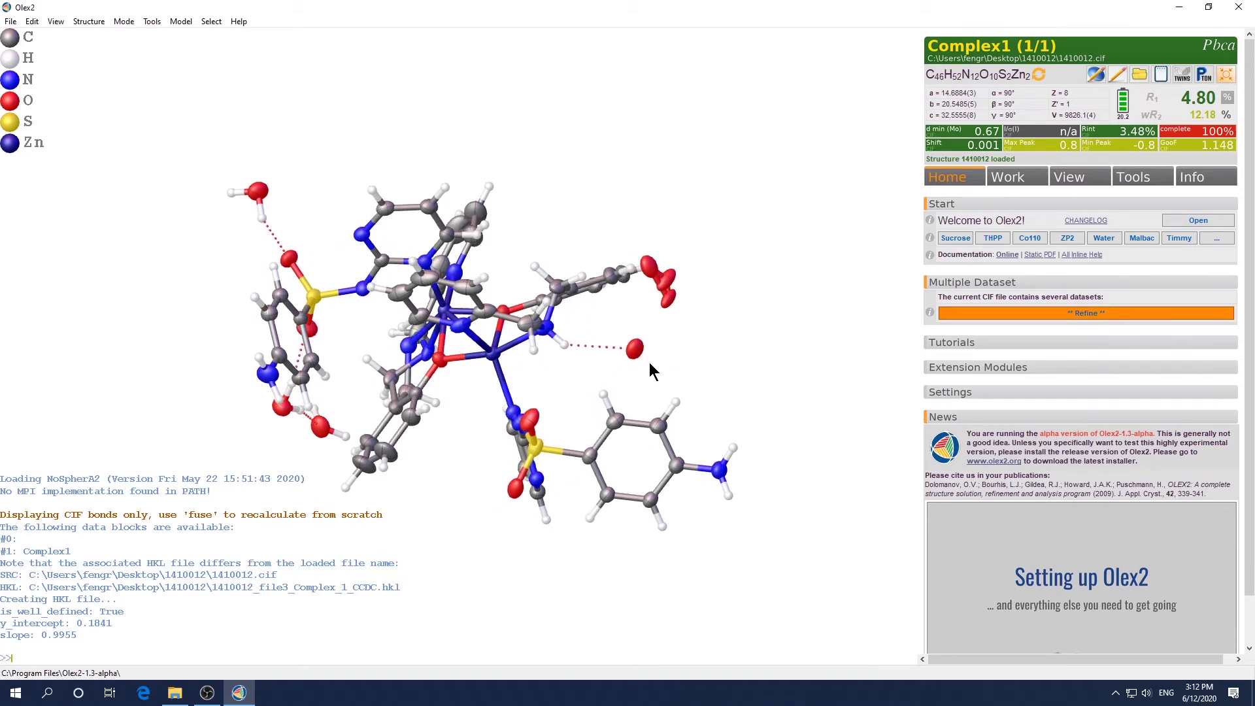
pyautogui.moveTo(634, 347)
pyautogui.moveTo(647, 356); pyautogui.dragTo(645, 338)
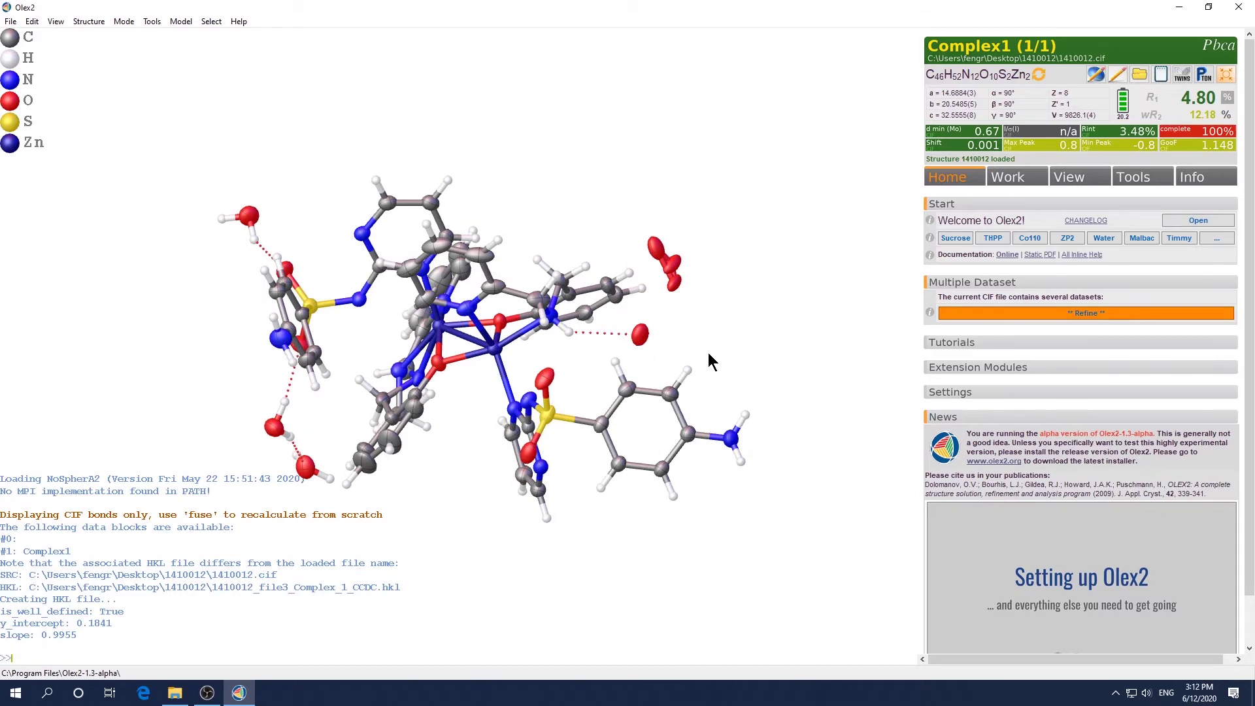
pyautogui.moveTo(708, 351); pyautogui.dragTo(668, 313)
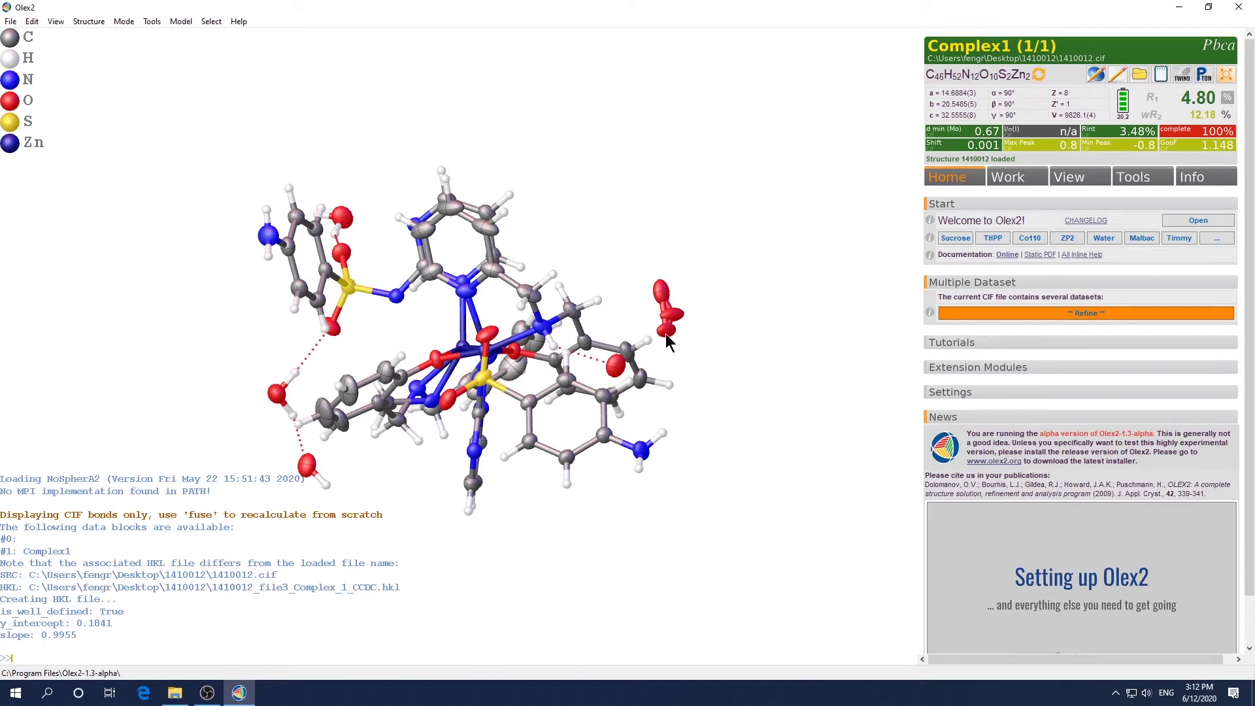
pyautogui.moveTo(666, 335)
pyautogui.moveTo(664, 291)
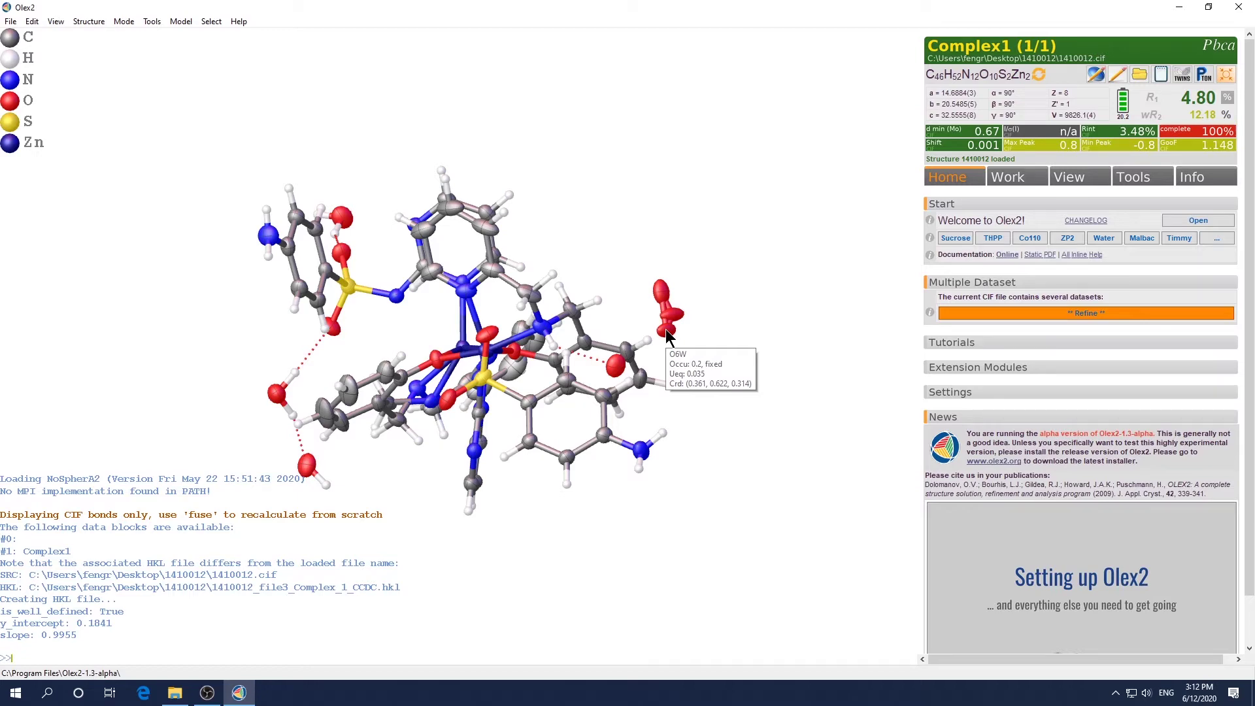
pyautogui.moveTo(704, 346); pyautogui.dragTo(738, 393)
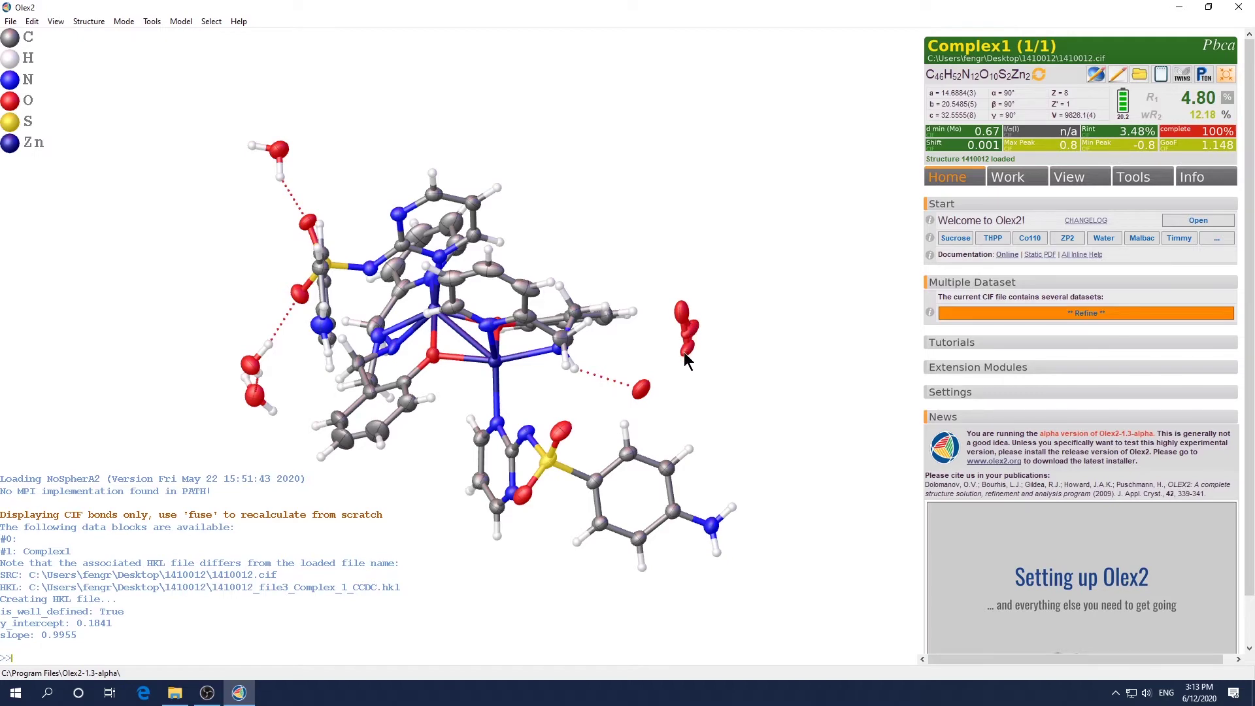
pyautogui.moveTo(715, 314)
pyautogui.mouseDown()
pyautogui.moveTo(737, 308)
pyautogui.moveTo(722, 296)
pyautogui.mouseUp()
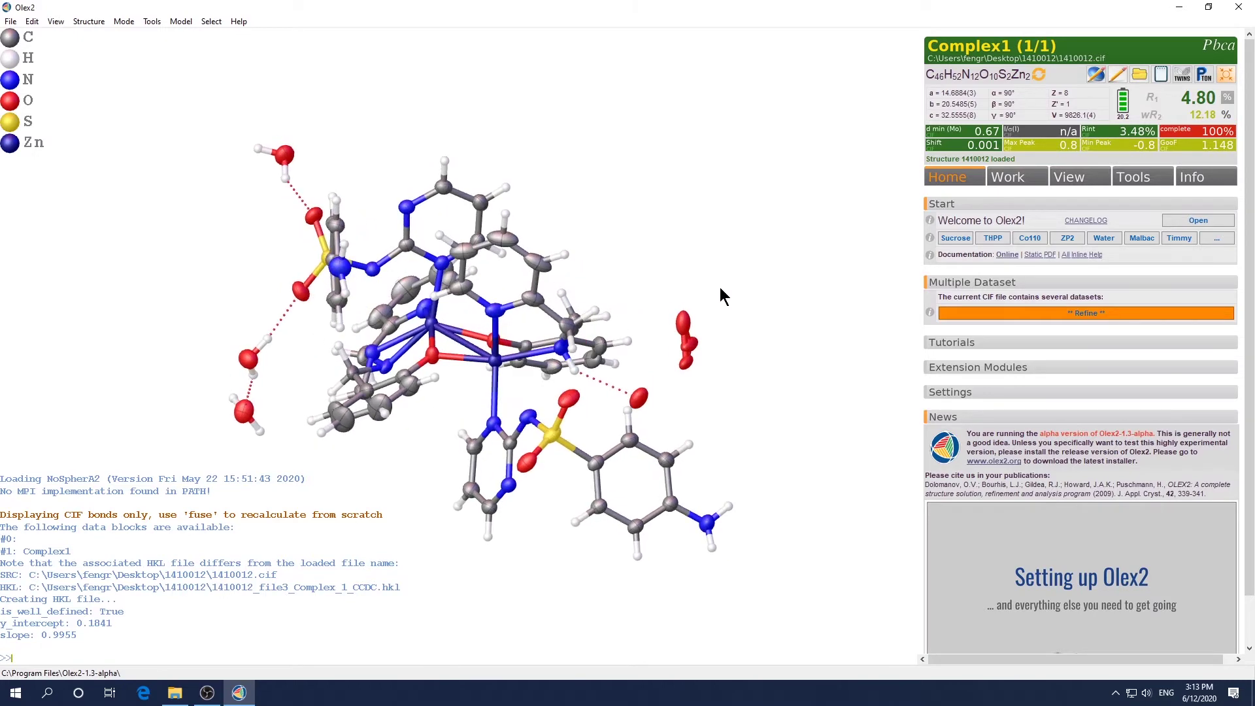
pyautogui.moveTo(680, 318)
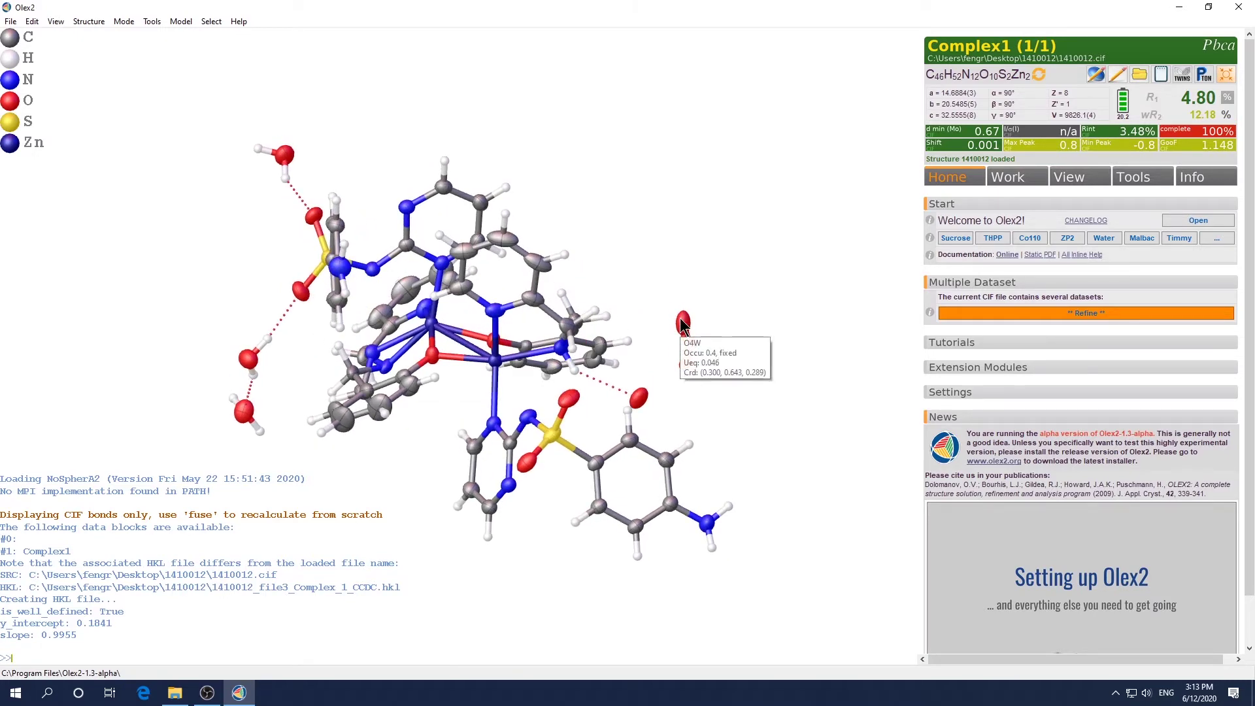
pyautogui.moveTo(686, 371)
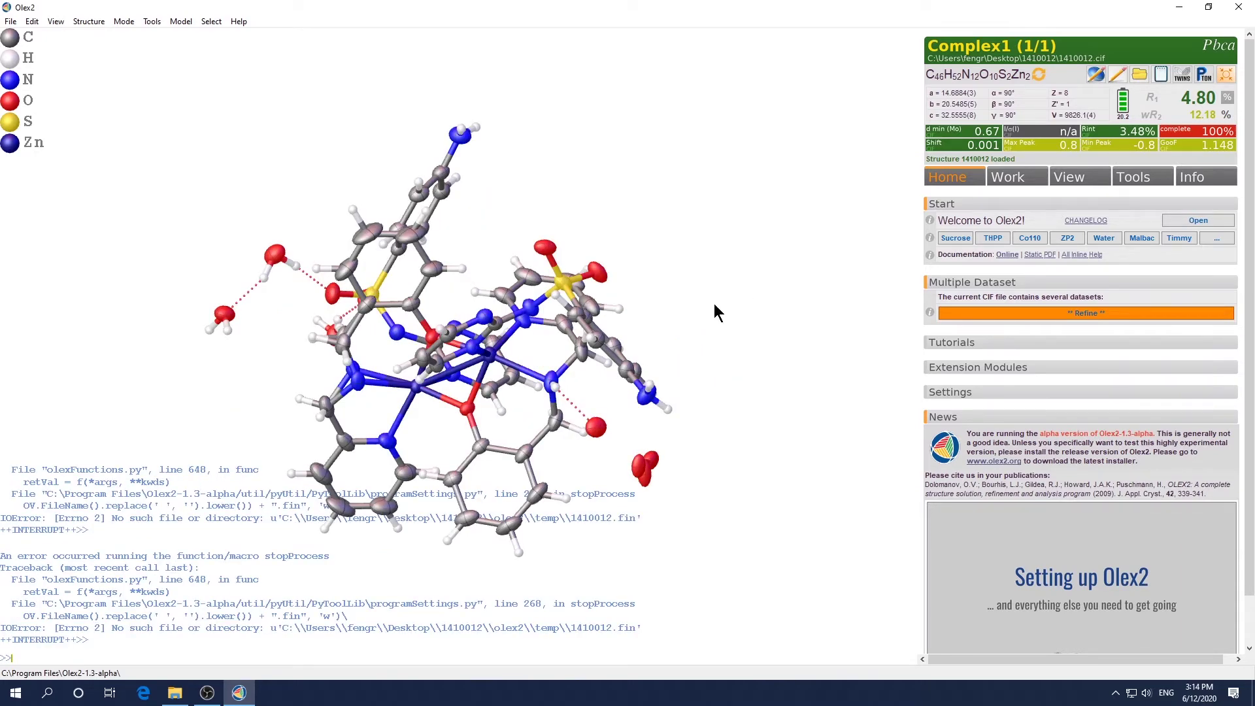
# Examine the zinc complex and its hydrogen-bonded water molecules from several sides.
pyautogui.moveTo(715, 421); pyautogui.dragTo(797, 433)
pyautogui.moveTo(795, 428); pyautogui.dragTo(766, 403)
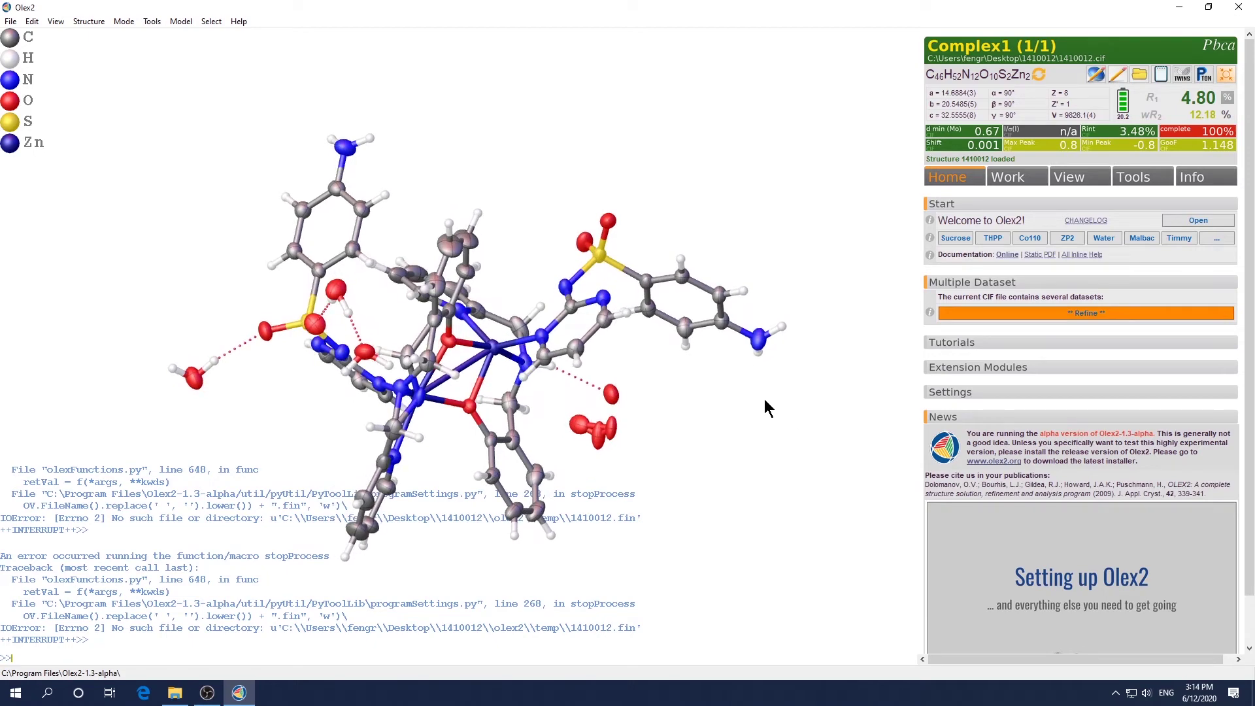
pyautogui.moveTo(437, 456); pyautogui.dragTo(593, 443)
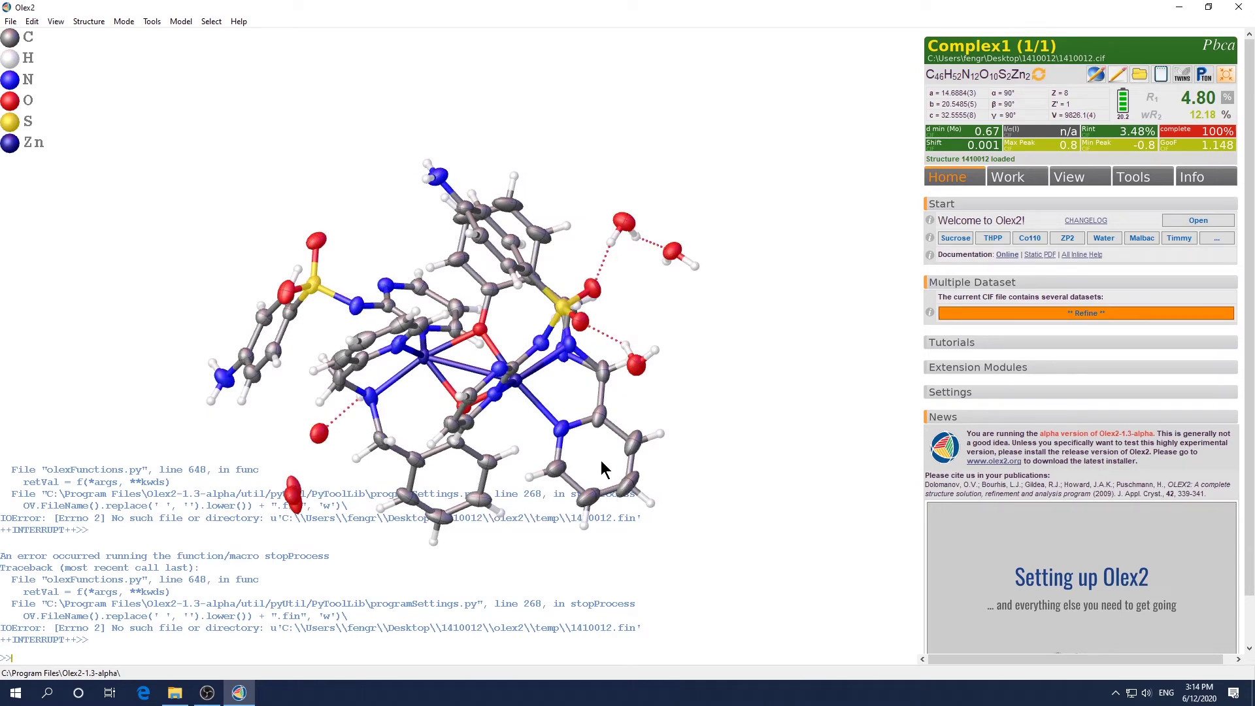
pyautogui.moveTo(592, 457); pyautogui.dragTo(653, 468)
pyautogui.moveTo(492, 507); pyautogui.dragTo(441, 552)
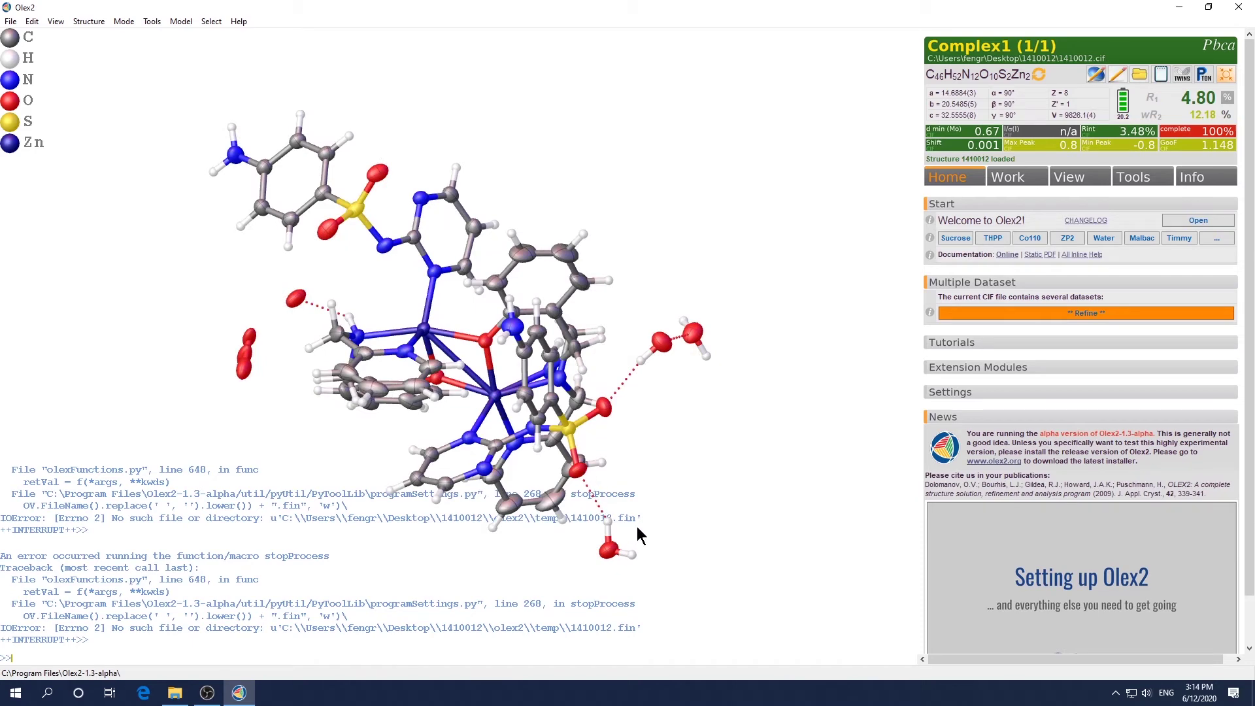
pyautogui.moveTo(637, 527); pyautogui.dragTo(442, 435)
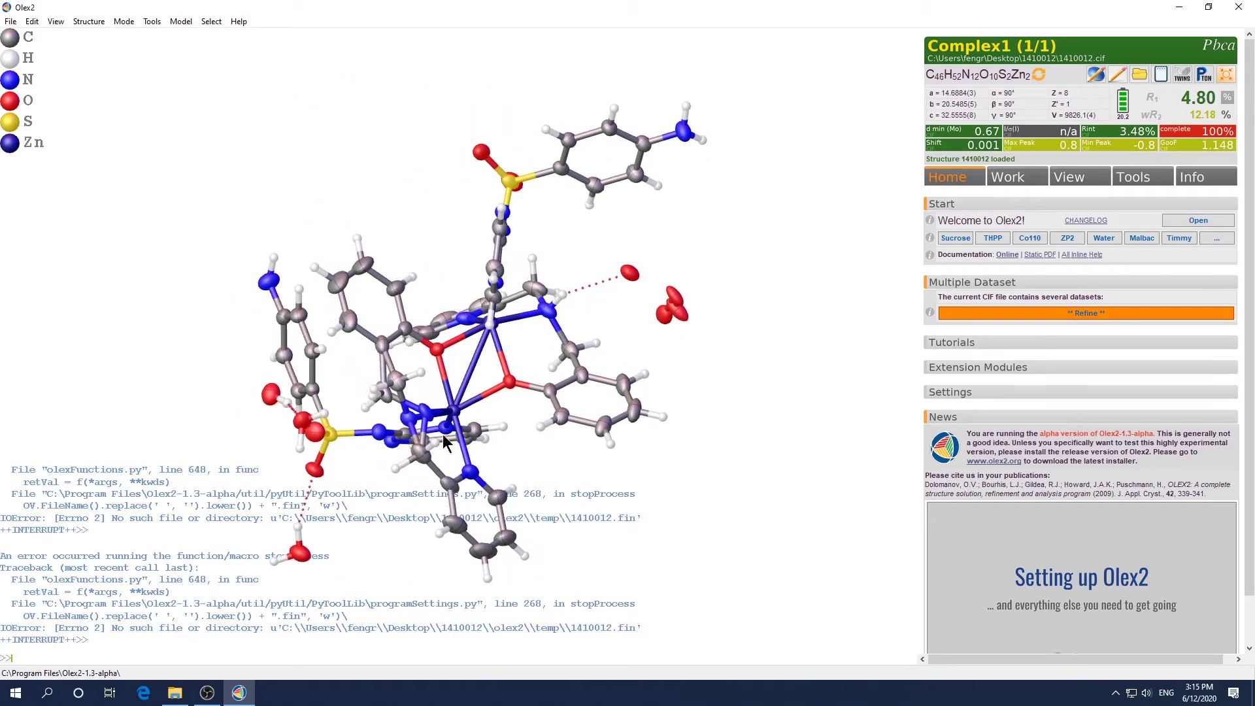
pyautogui.moveTo(426, 380); pyautogui.dragTo(414, 444)
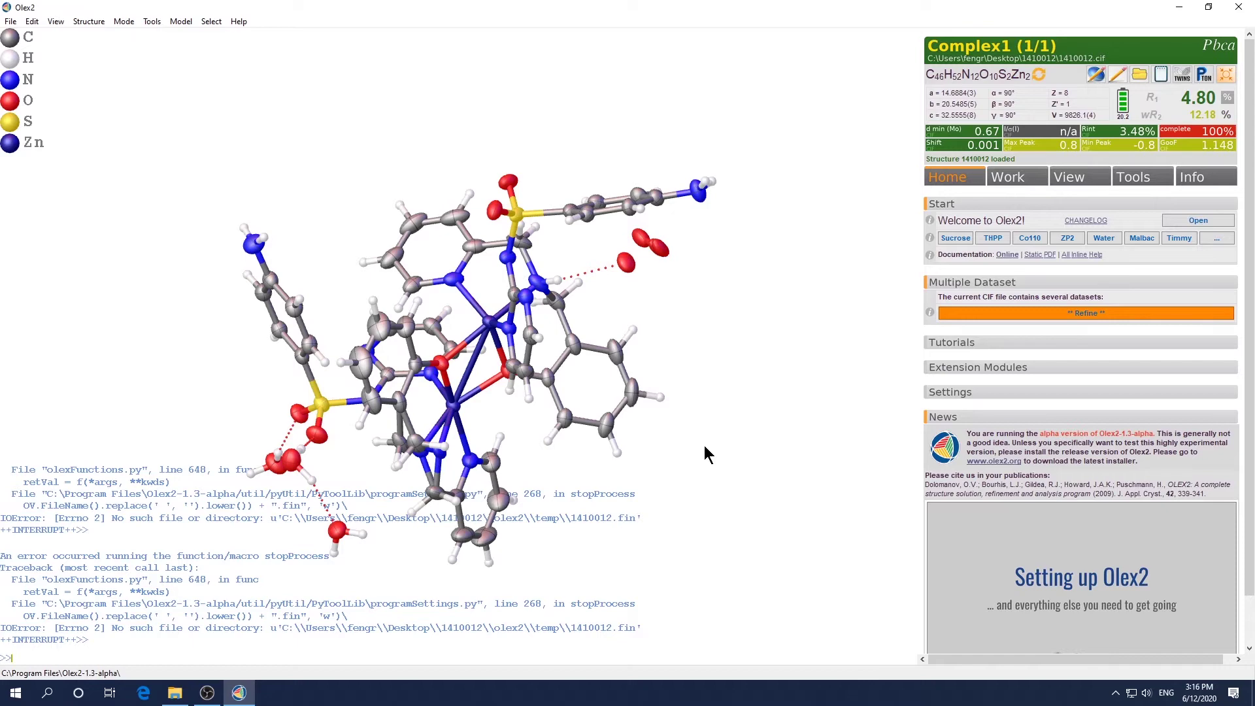
# Display the electron density map over the structure and inspect it around the zinc and sulfur atoms.
pyautogui.hotkey('ctrl', 'm')
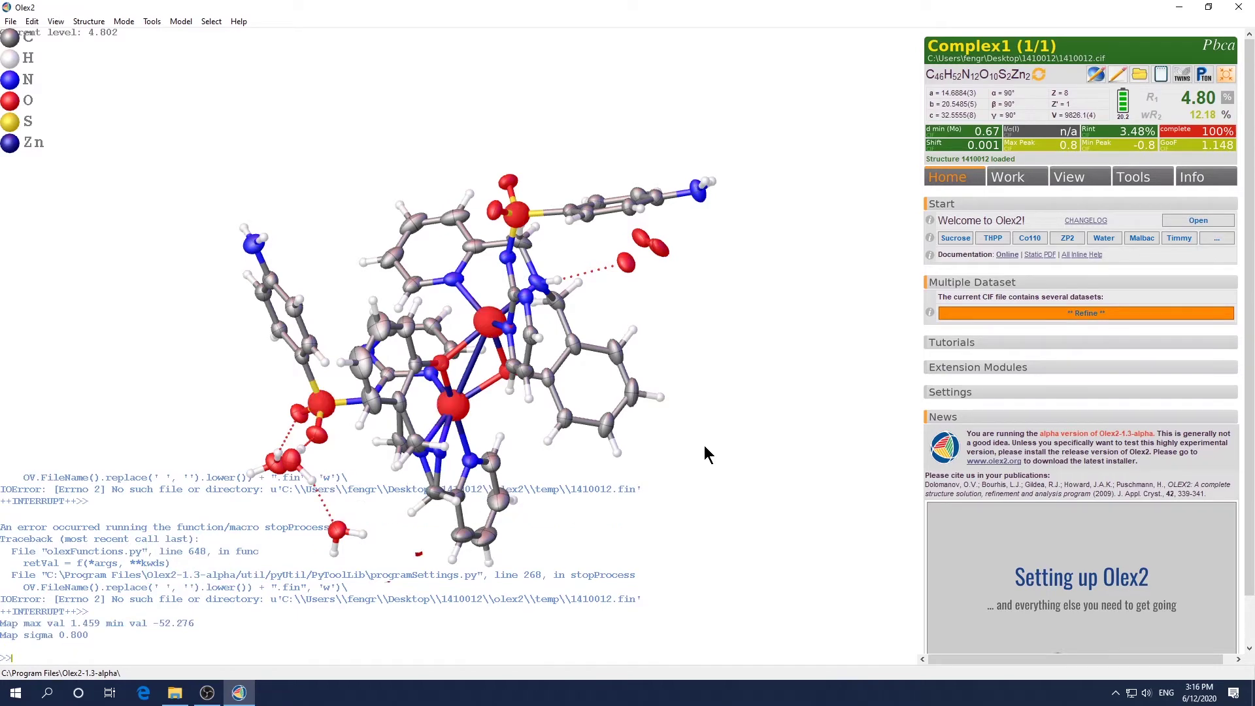
pyautogui.moveTo(687, 473); pyautogui.dragTo(723, 468)
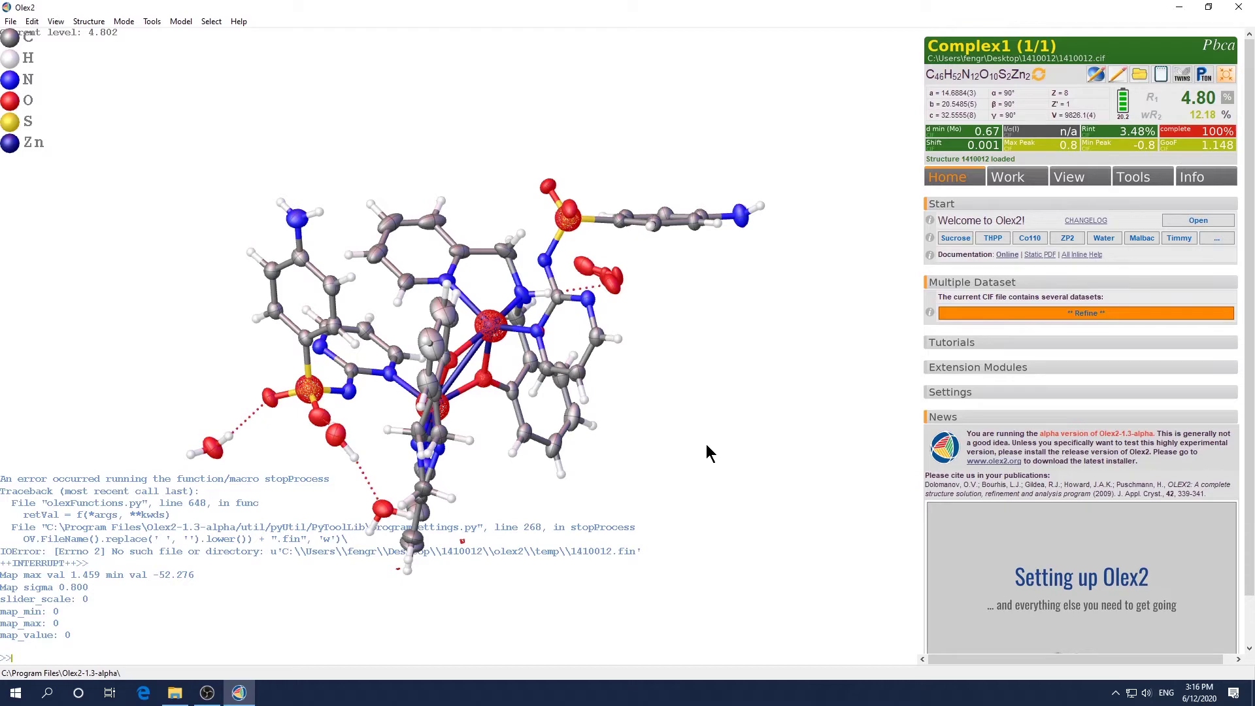
pyautogui.moveTo(709, 450); pyautogui.dragTo(676, 453)
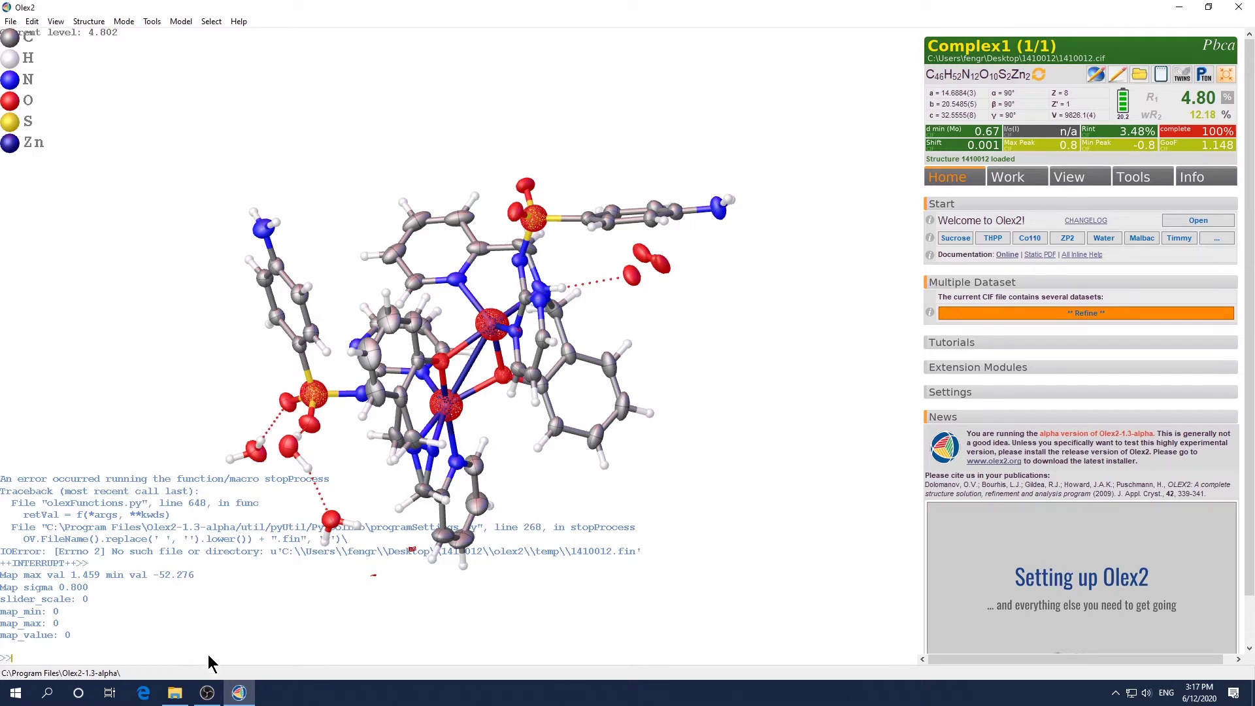
# Open the HTML checkCIF report 1410012_file2_Complex_1_CCDC-data_Complex1 from the folder and review its level B and C alerts.
pyautogui.click(174, 698)
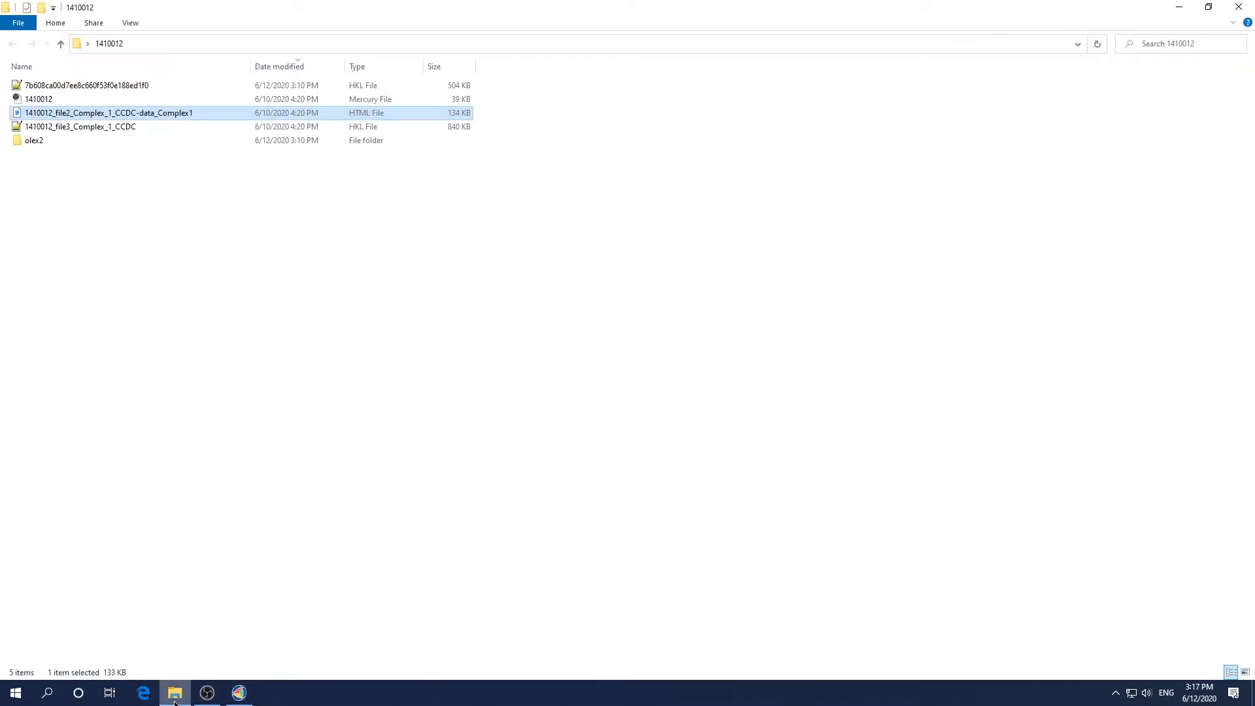
pyautogui.doubleClick(104, 114)
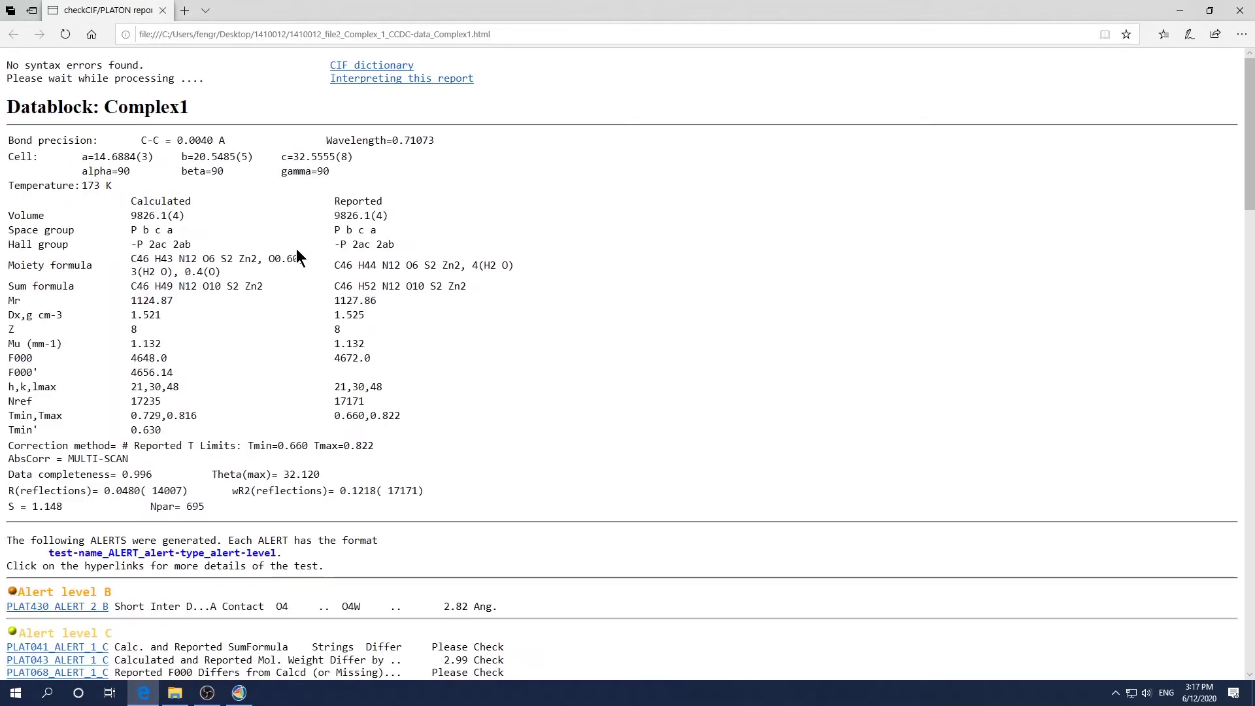
pyautogui.scroll(-4, 490, 288)
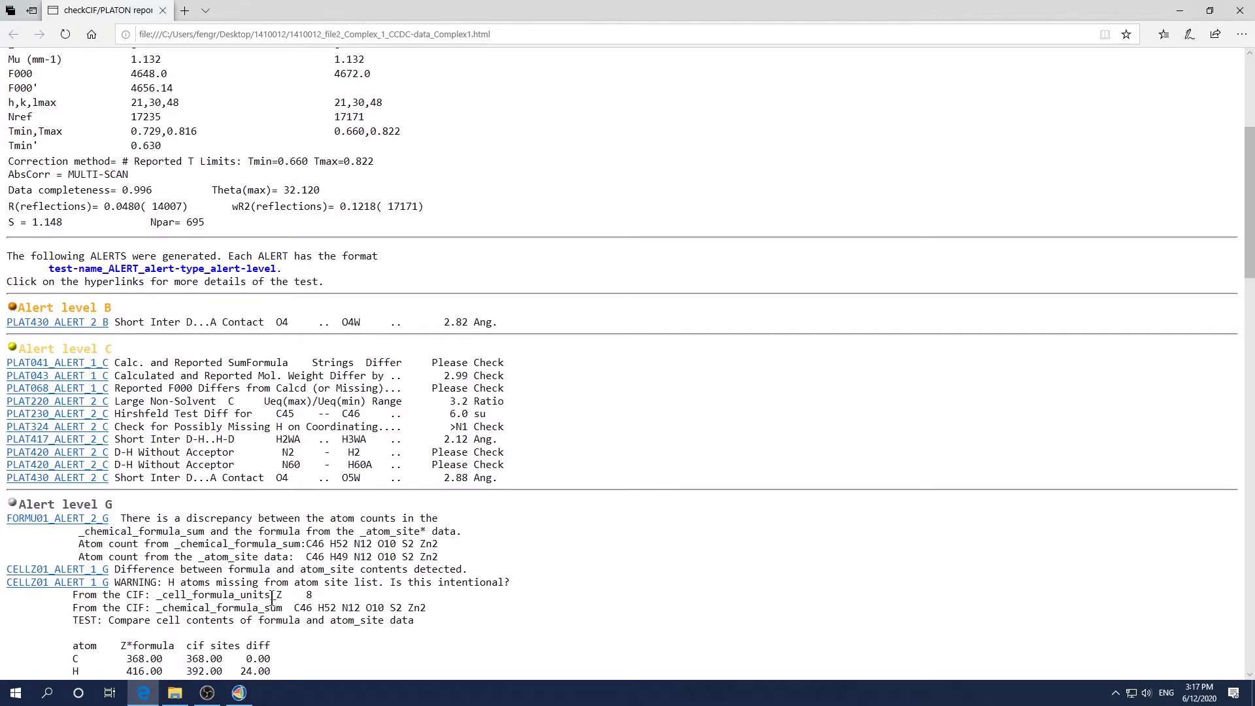
# Switch back to Olex2, select atoms O4 and O4W with the sel command, and inspect where they lie in the structure.
pyautogui.click(239, 695)
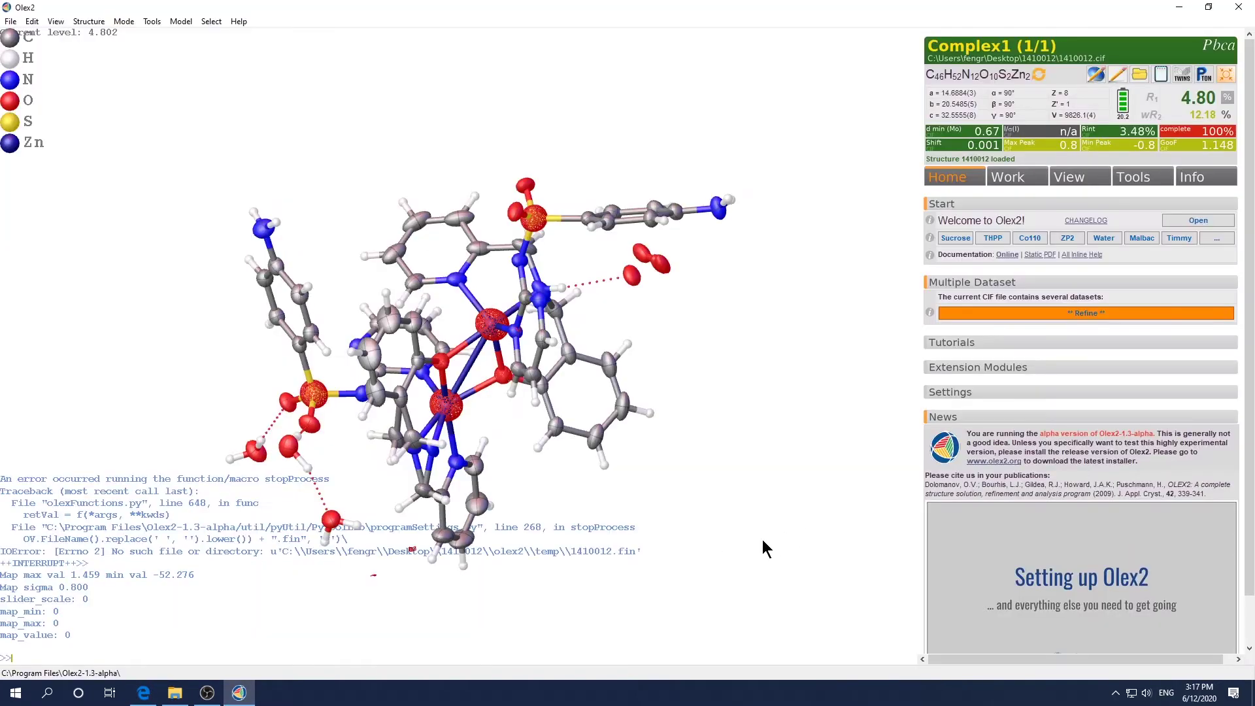
pyautogui.write('sel')
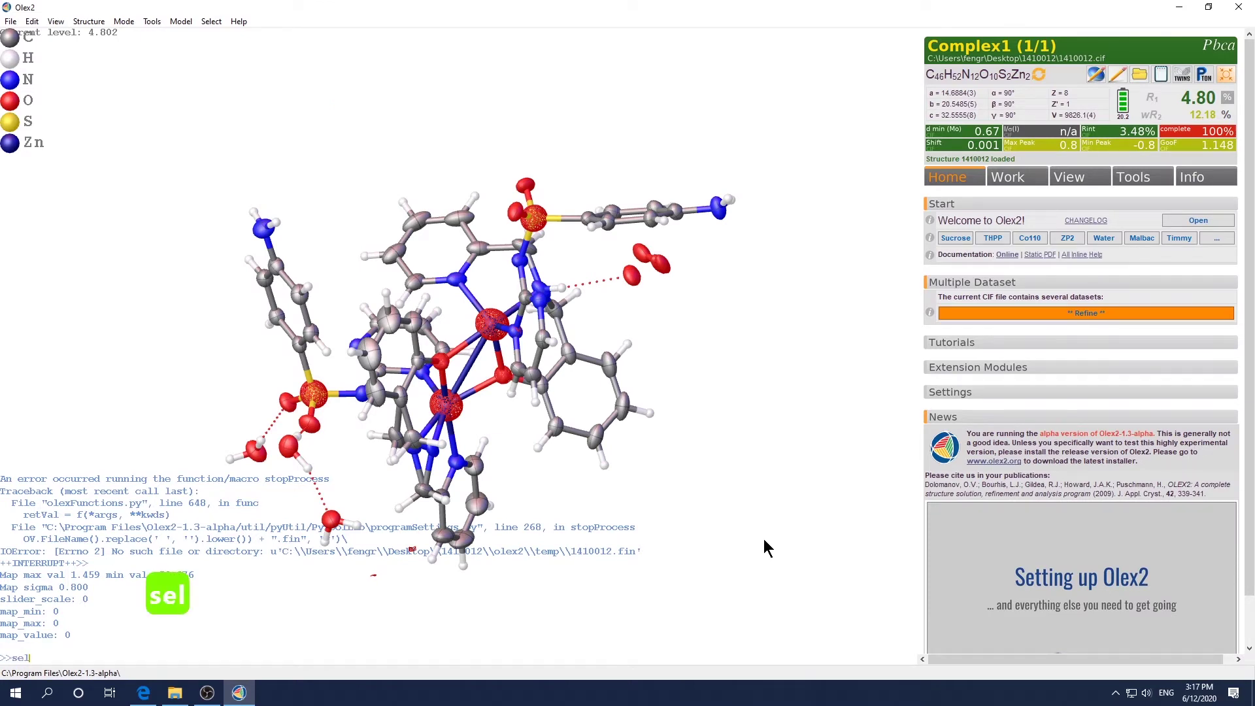
pyautogui.write(' O4 ')
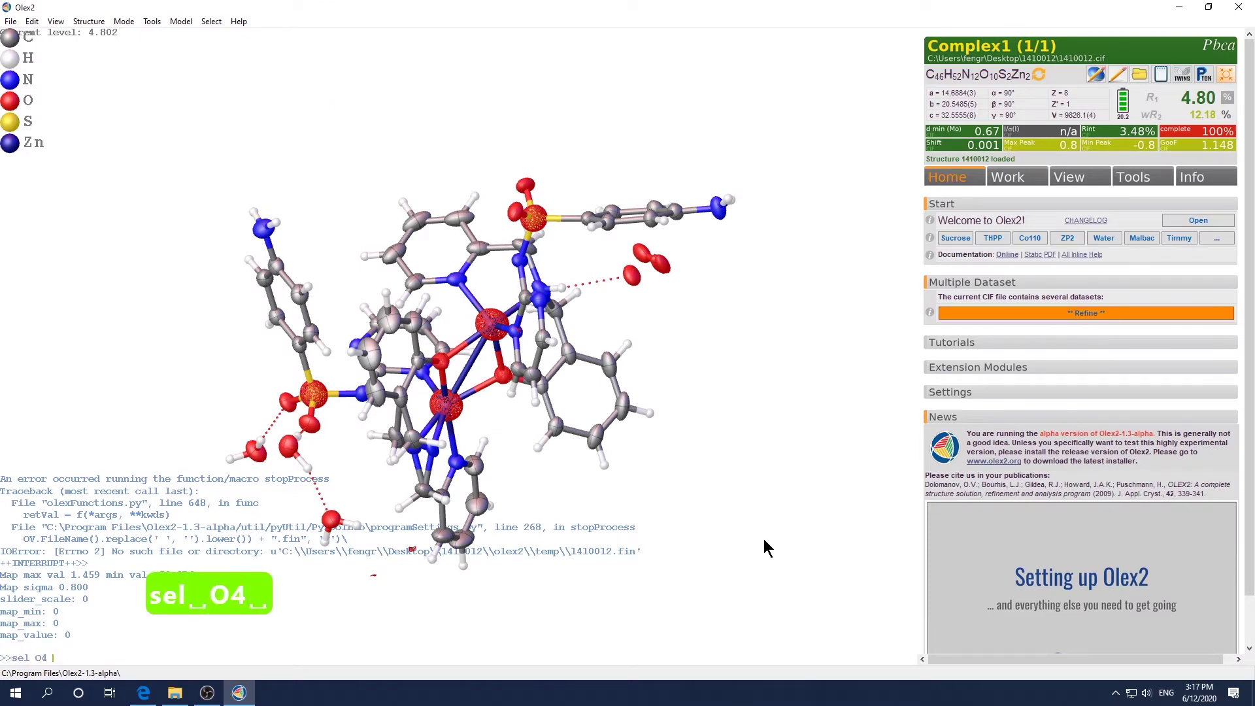
pyautogui.write('O4W')
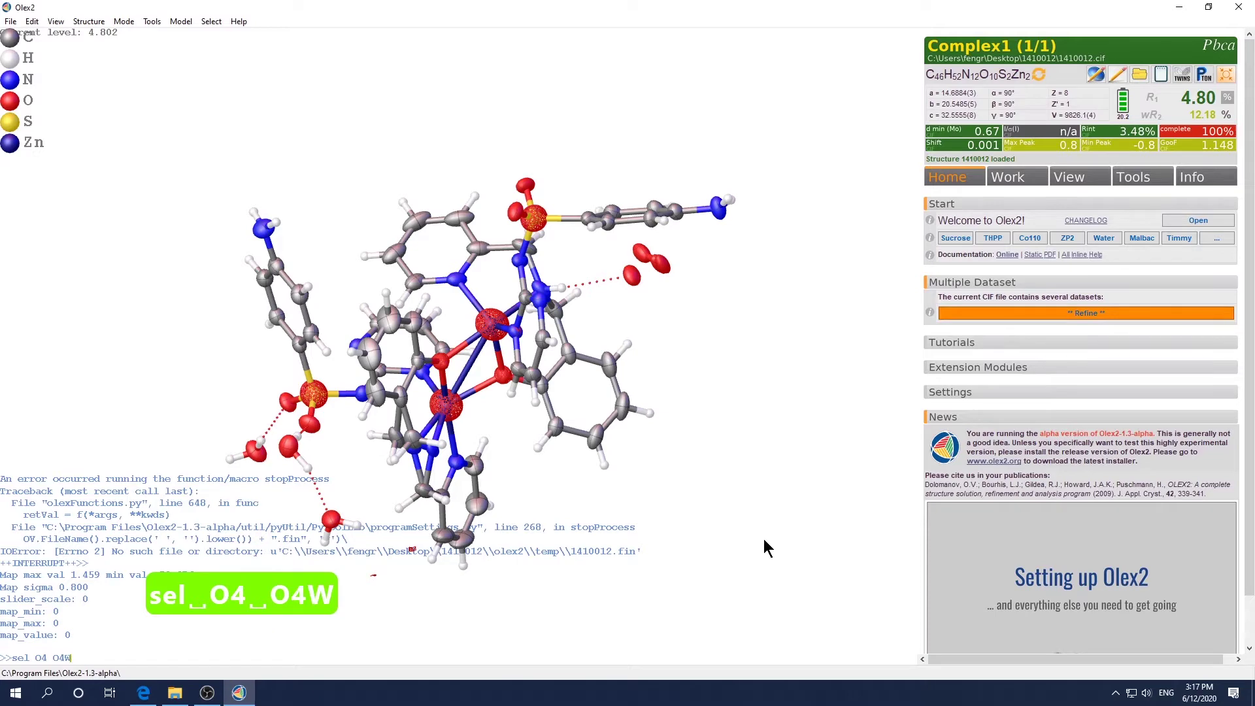
pyautogui.press('Return')
pyautogui.moveTo(787, 460); pyautogui.dragTo(741, 570)
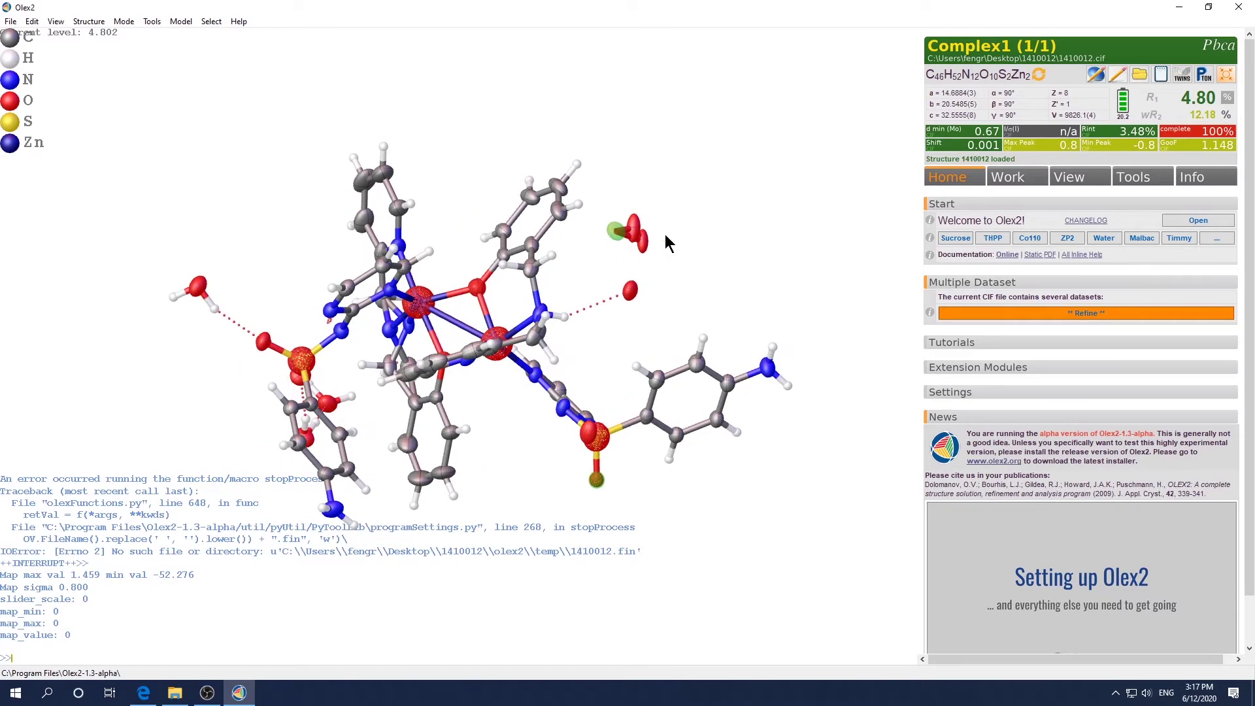
pyautogui.moveTo(666, 235); pyautogui.dragTo(696, 211)
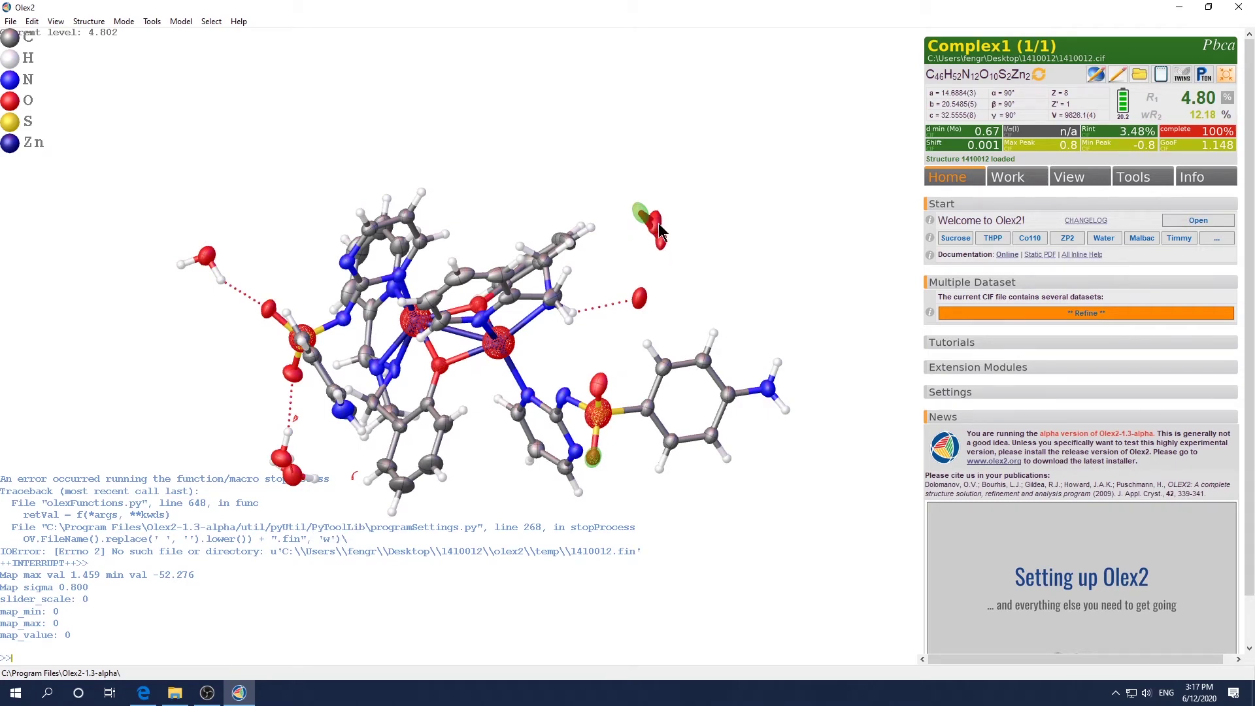
pyautogui.moveTo(667, 247)
# Return to the checkCIF report in the browser and compare the calculated and reported formulas for Complex1.
pyautogui.moveTo(175, 701)
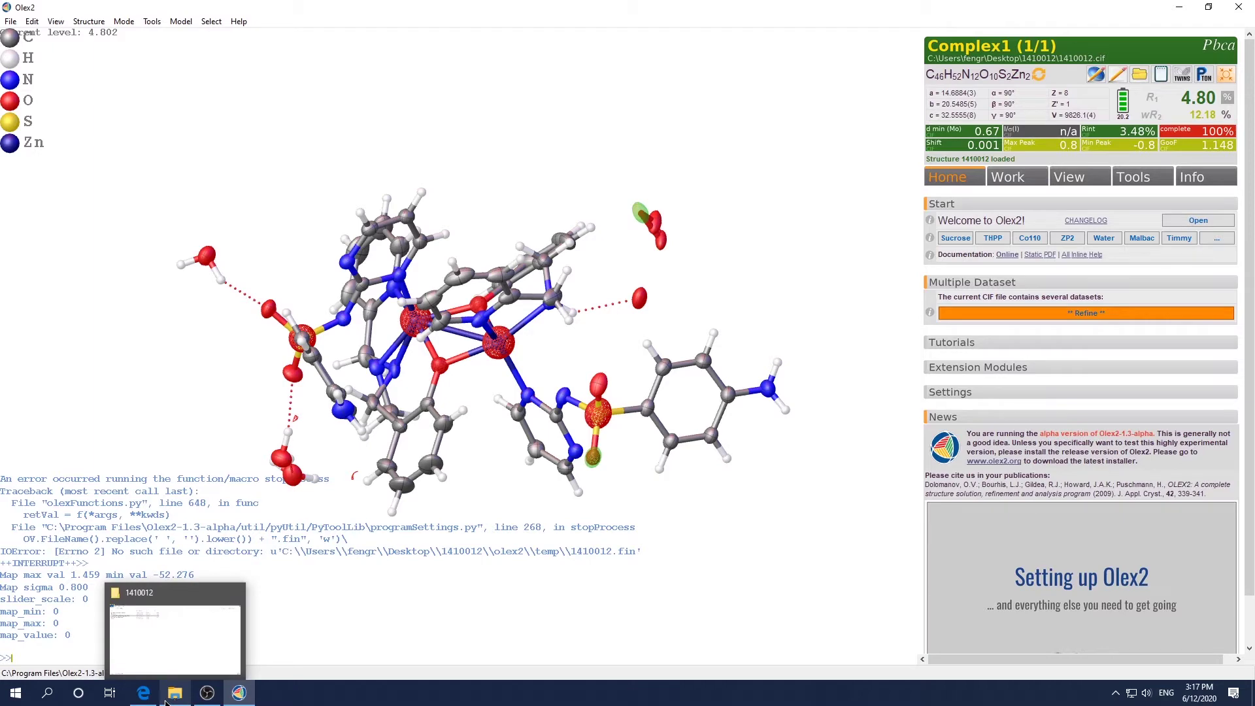
pyautogui.click(131, 644)
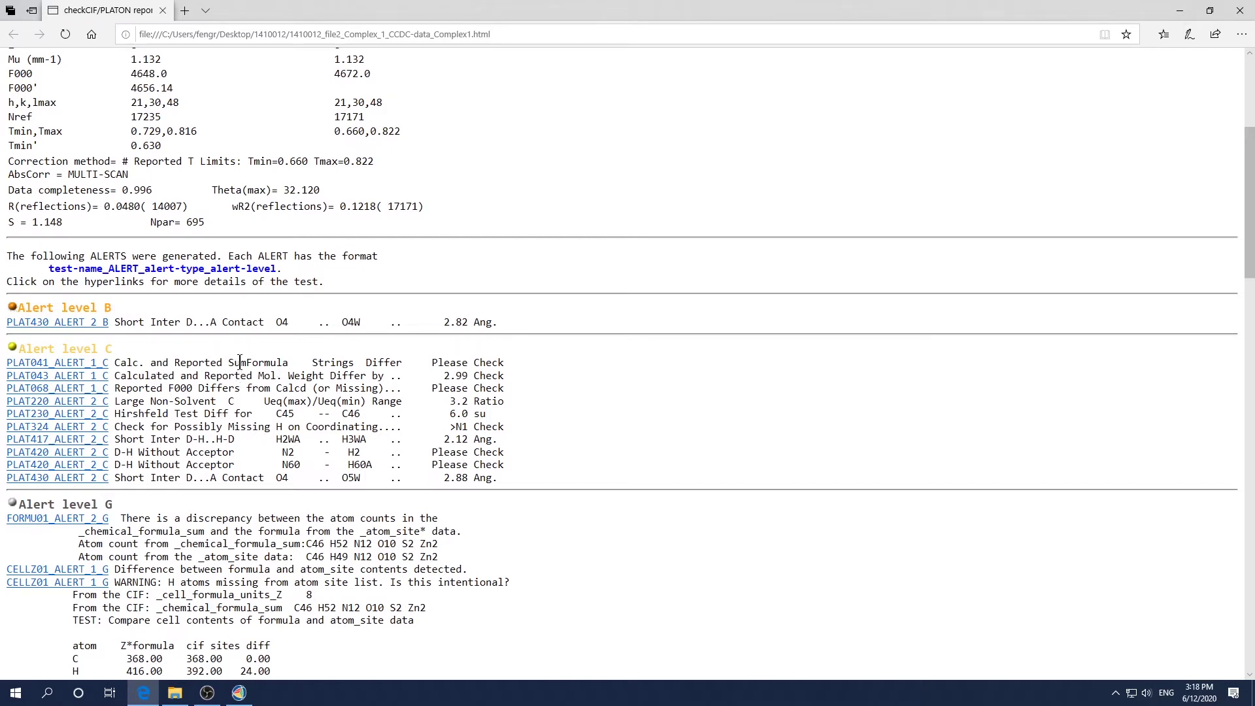
pyautogui.scroll(4, 291, 366)
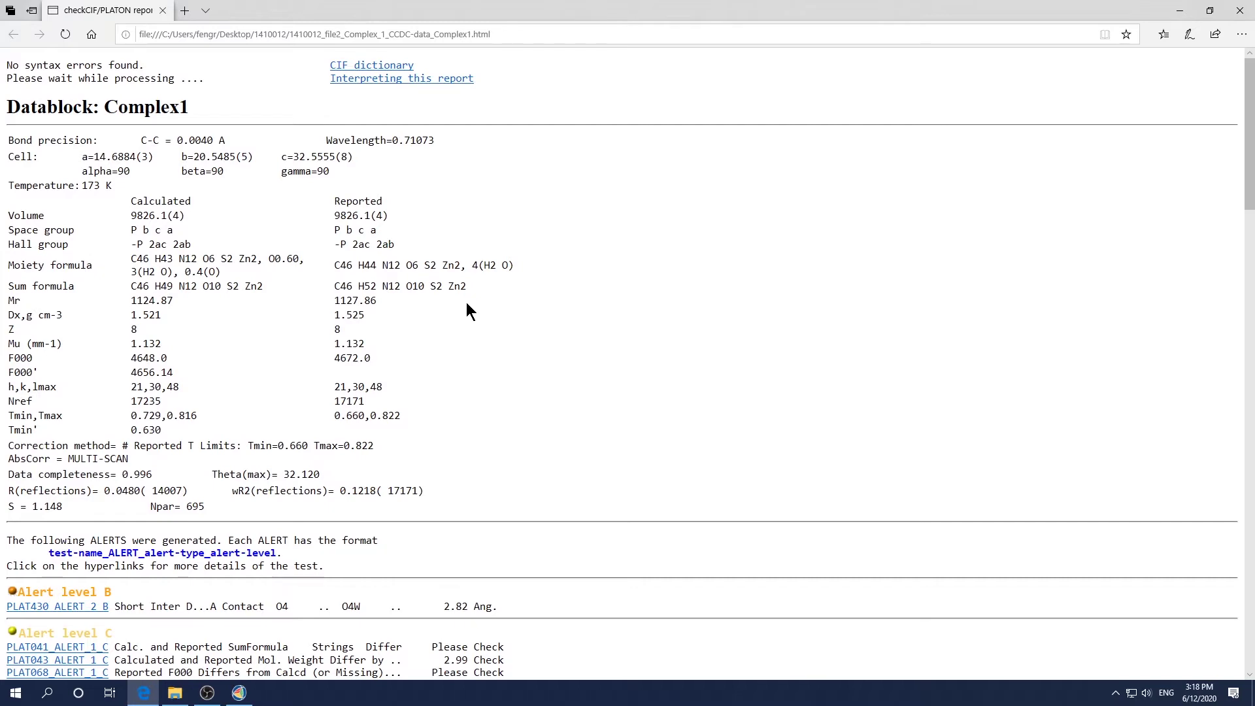
# Switch back to Olex2, extract the Complex1 model from the CIF, and refine it with ShelXL least squares using 4 cycles.
pyautogui.scroll(-2, 307, 456)
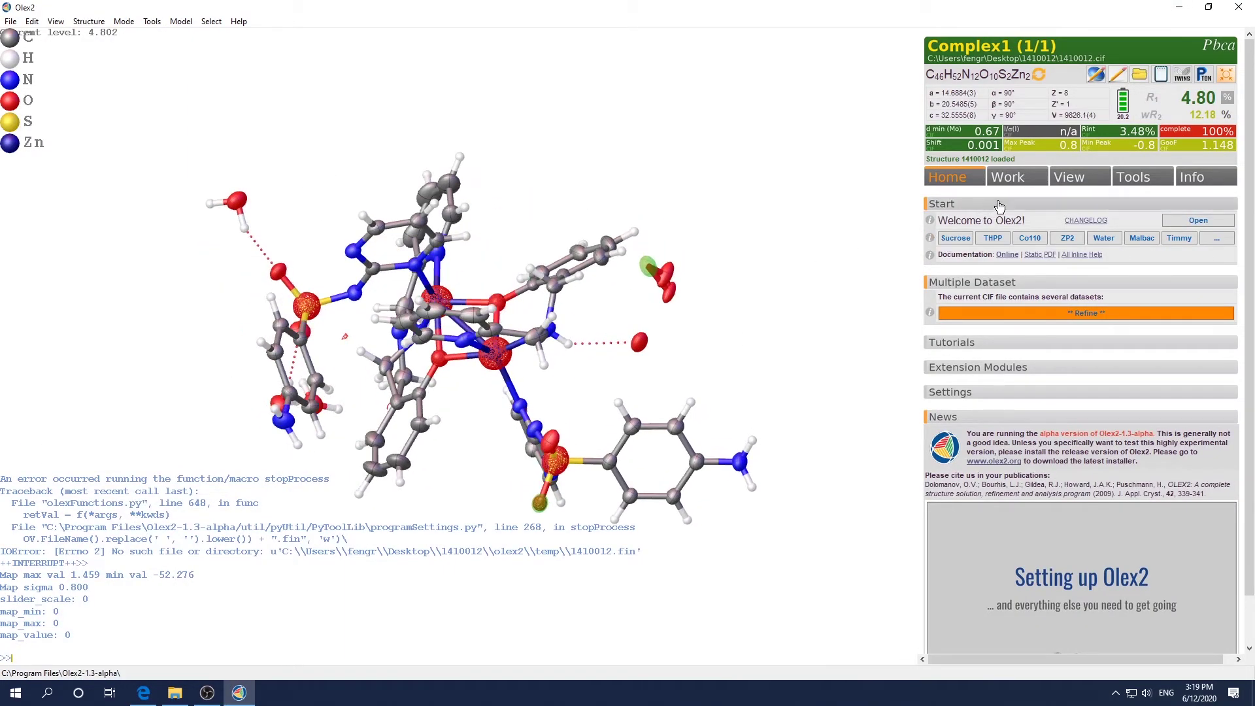
pyautogui.click(1007, 178)
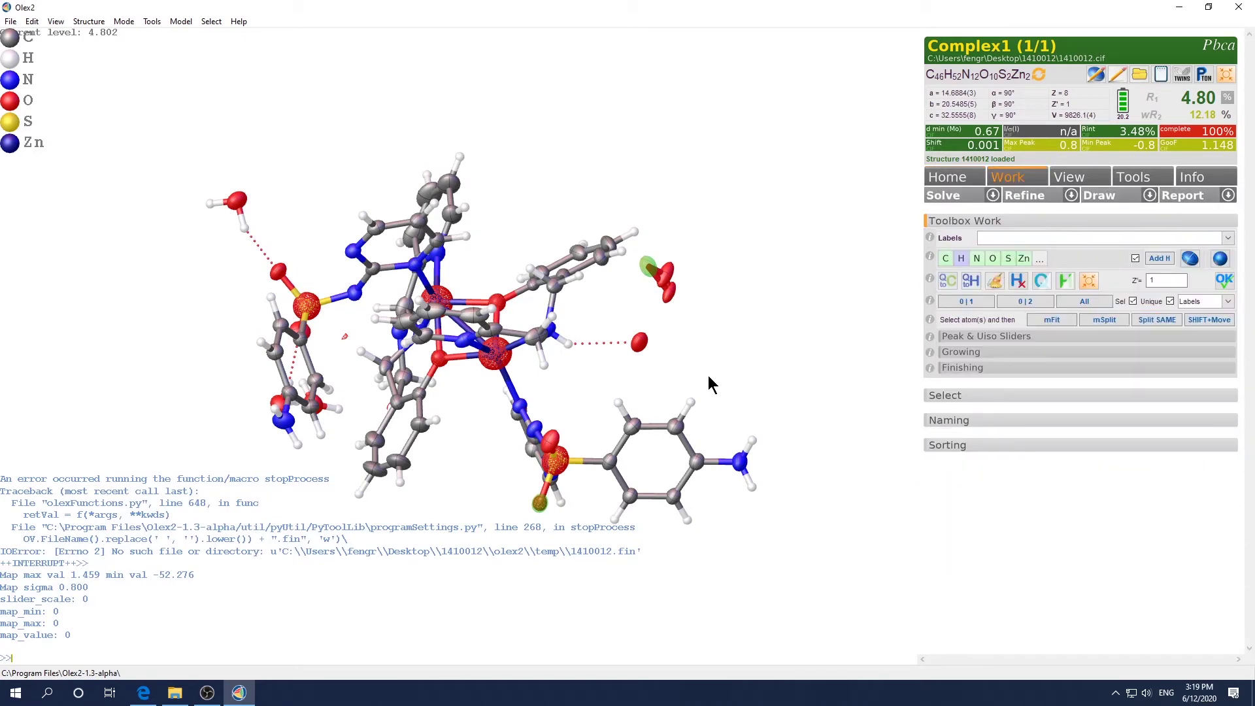
pyautogui.click(1071, 196)
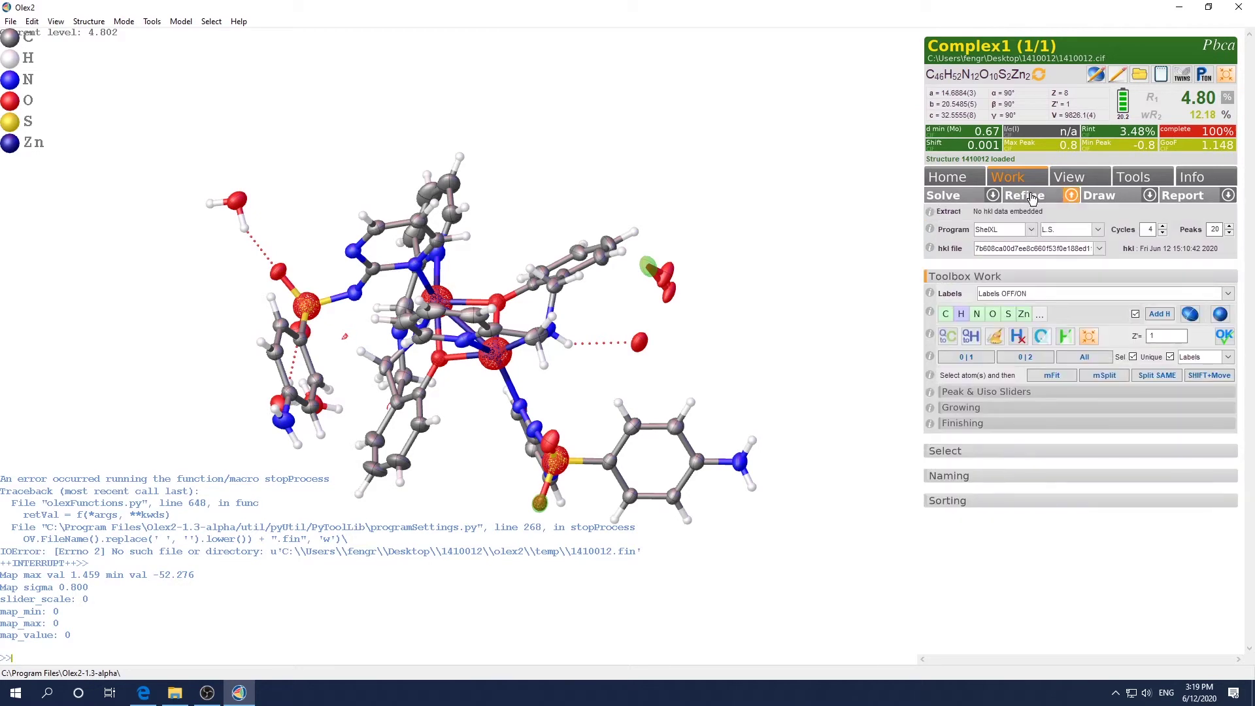
pyautogui.click(1031, 197)
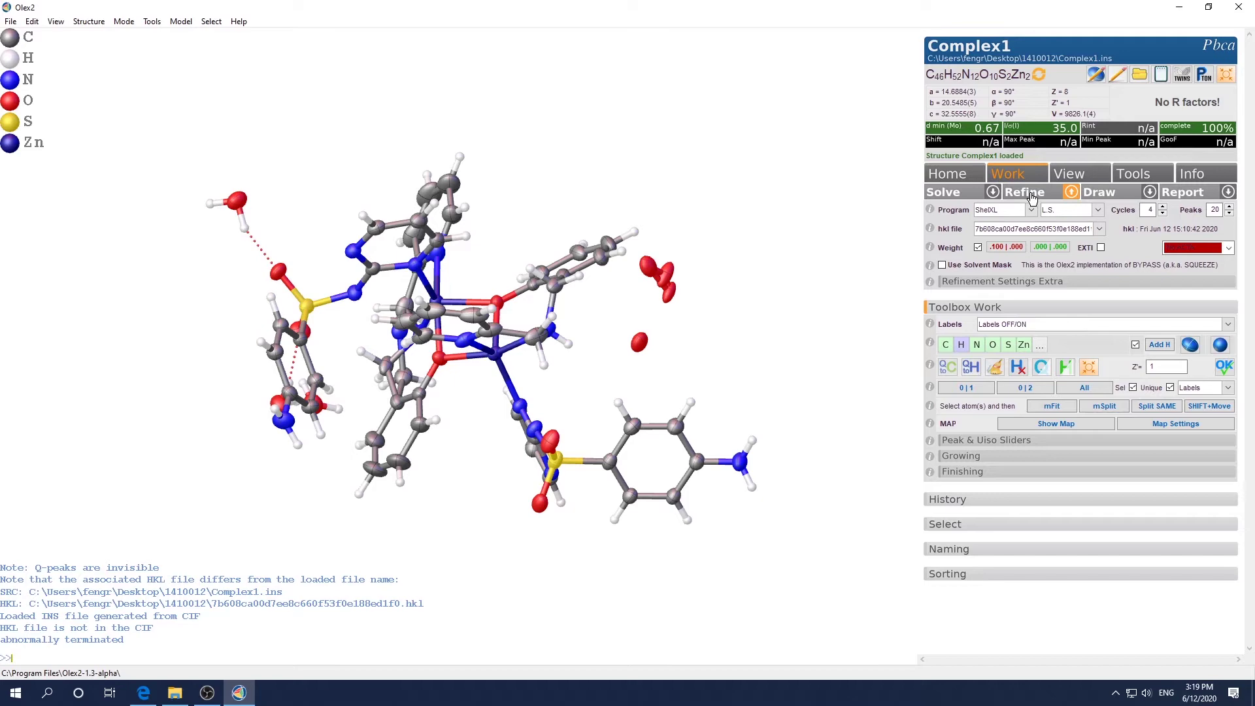
pyautogui.click(1027, 193)
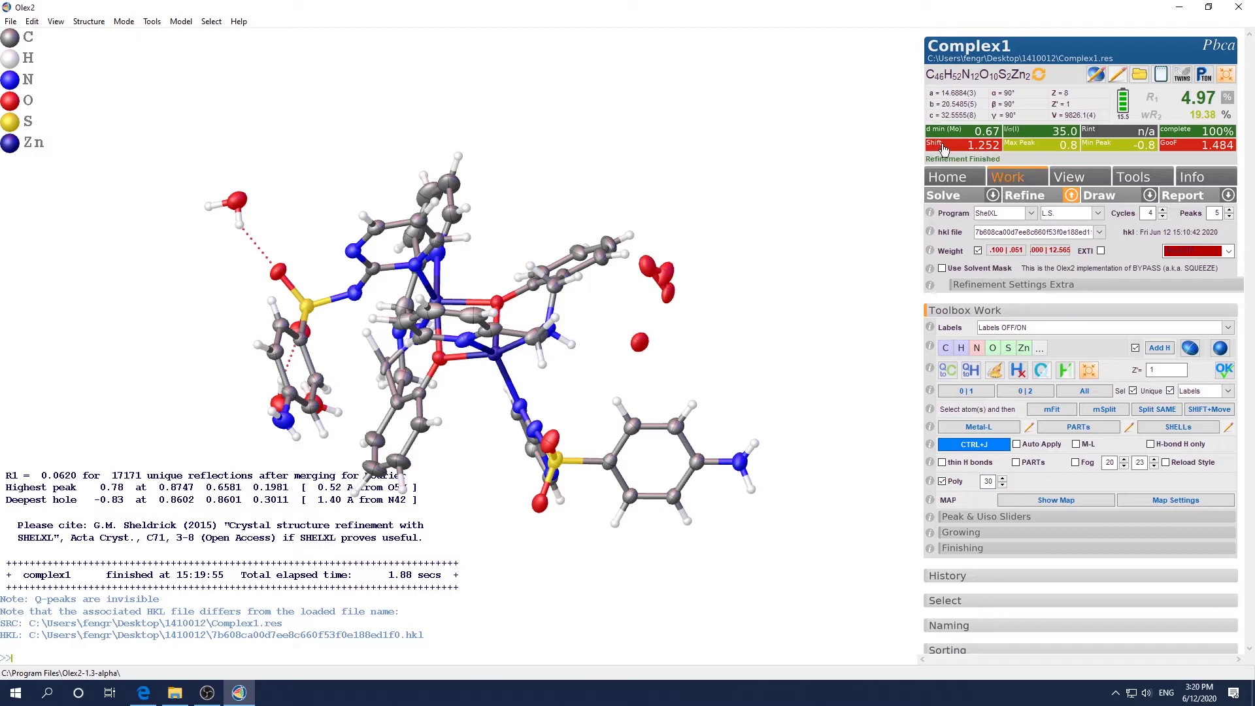
# Try to refine the Complex1 model further with ShelXL.
pyautogui.click(1018, 197)
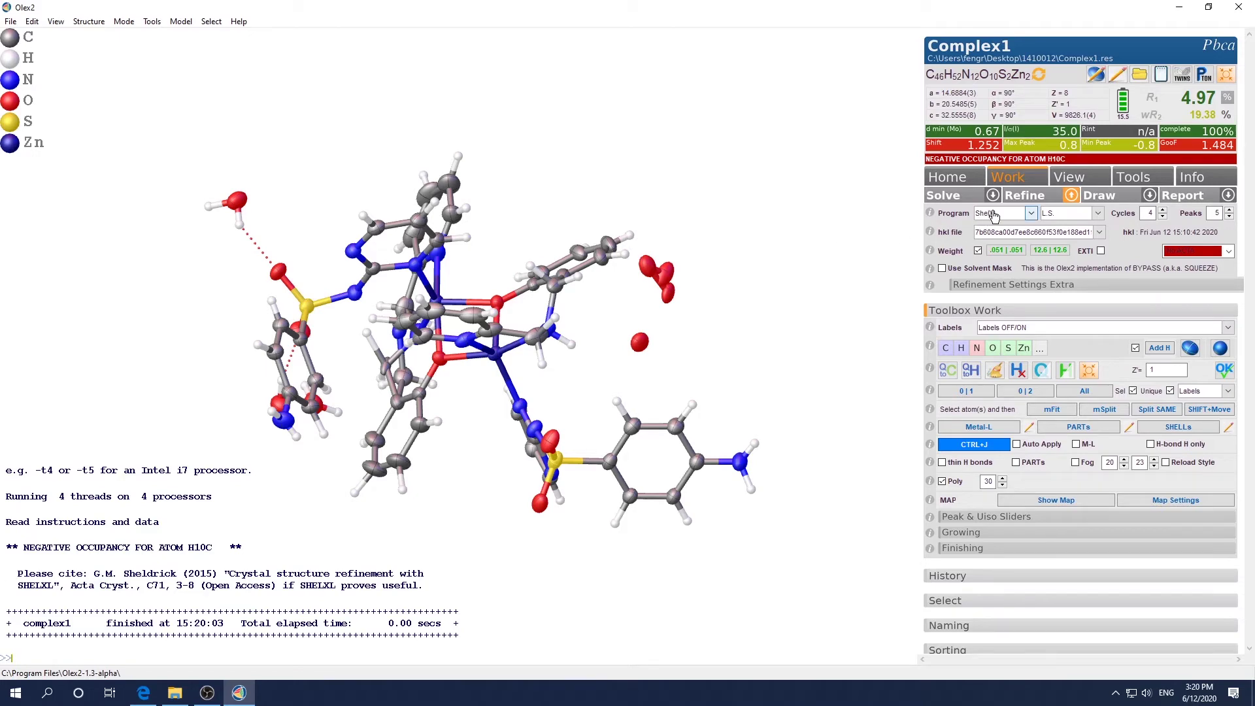
pyautogui.click(1029, 199)
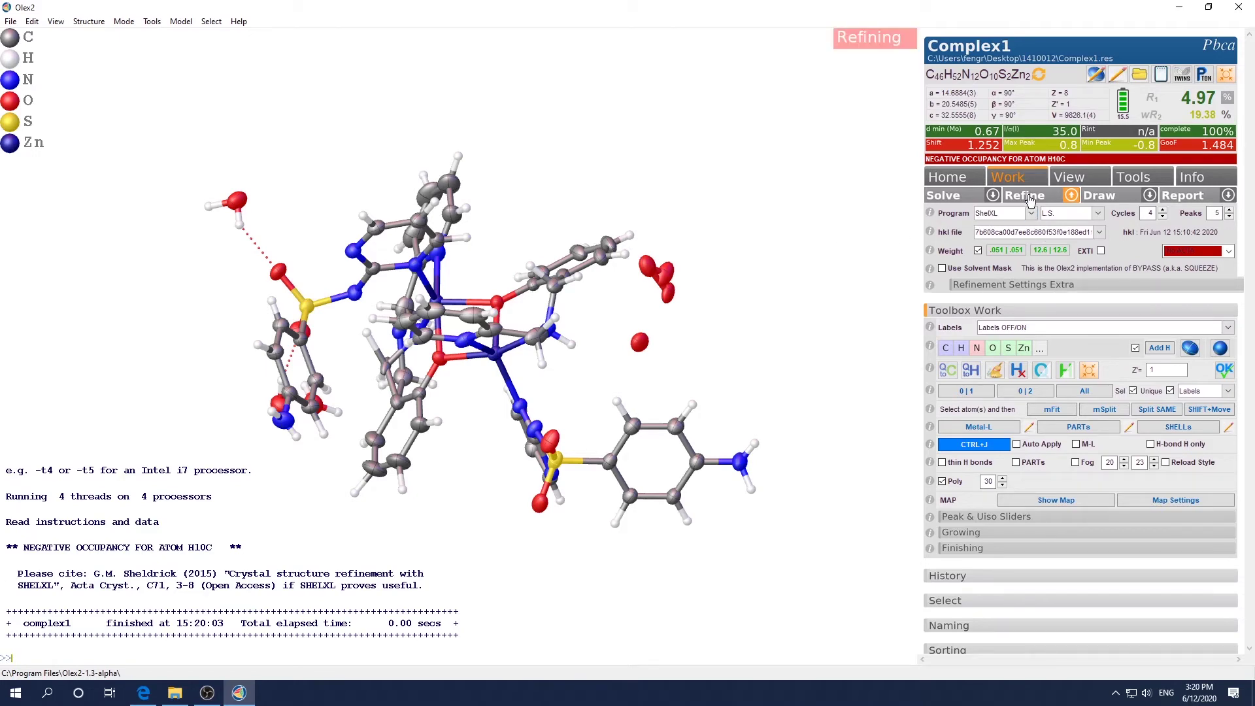
pyautogui.click(1030, 199)
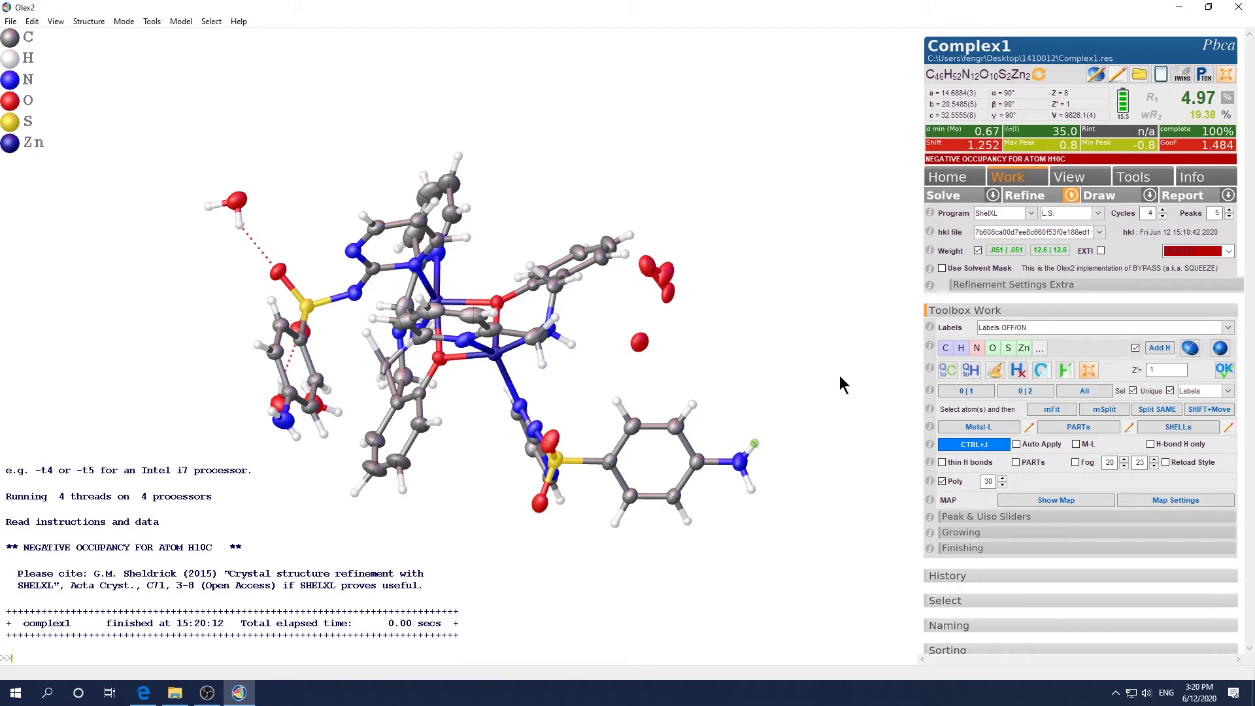
# Clear the atom selection, show the electron density map, and inspect the density around the disordered water oxygens.
pyautogui.moveTo(787, 504); pyautogui.dragTo(744, 450)
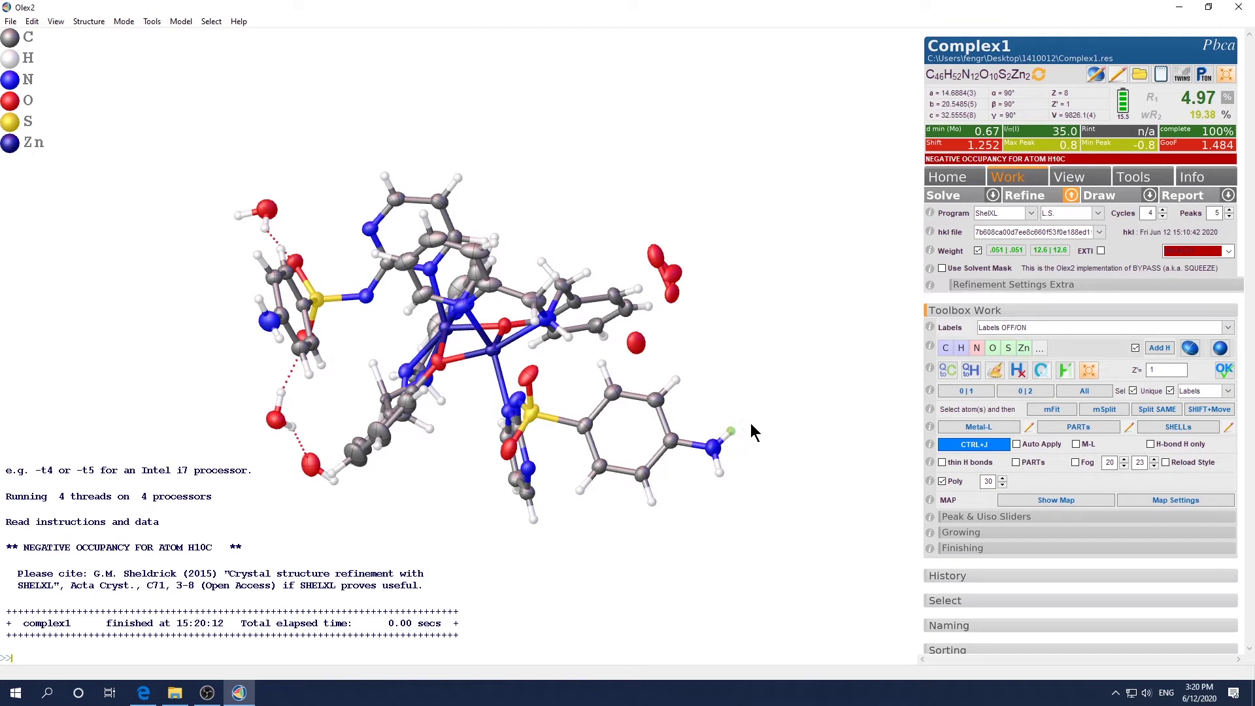
pyautogui.moveTo(761, 453); pyautogui.dragTo(784, 451)
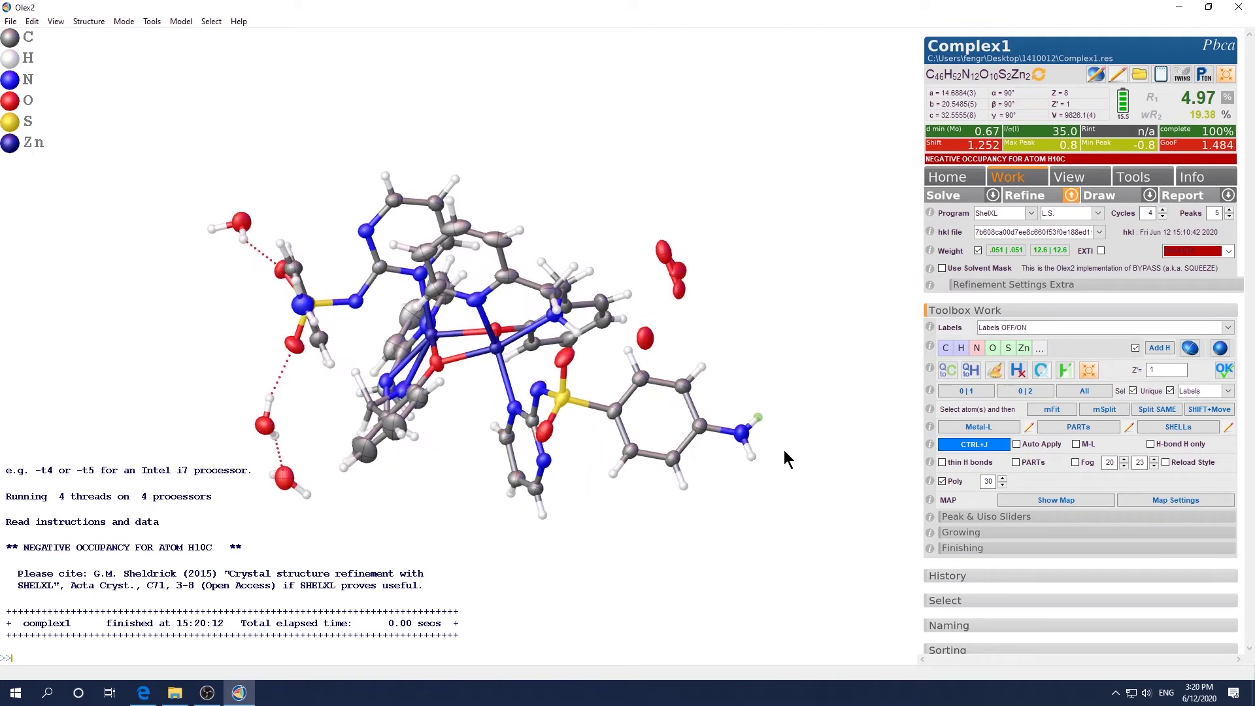
pyautogui.press('Escape')
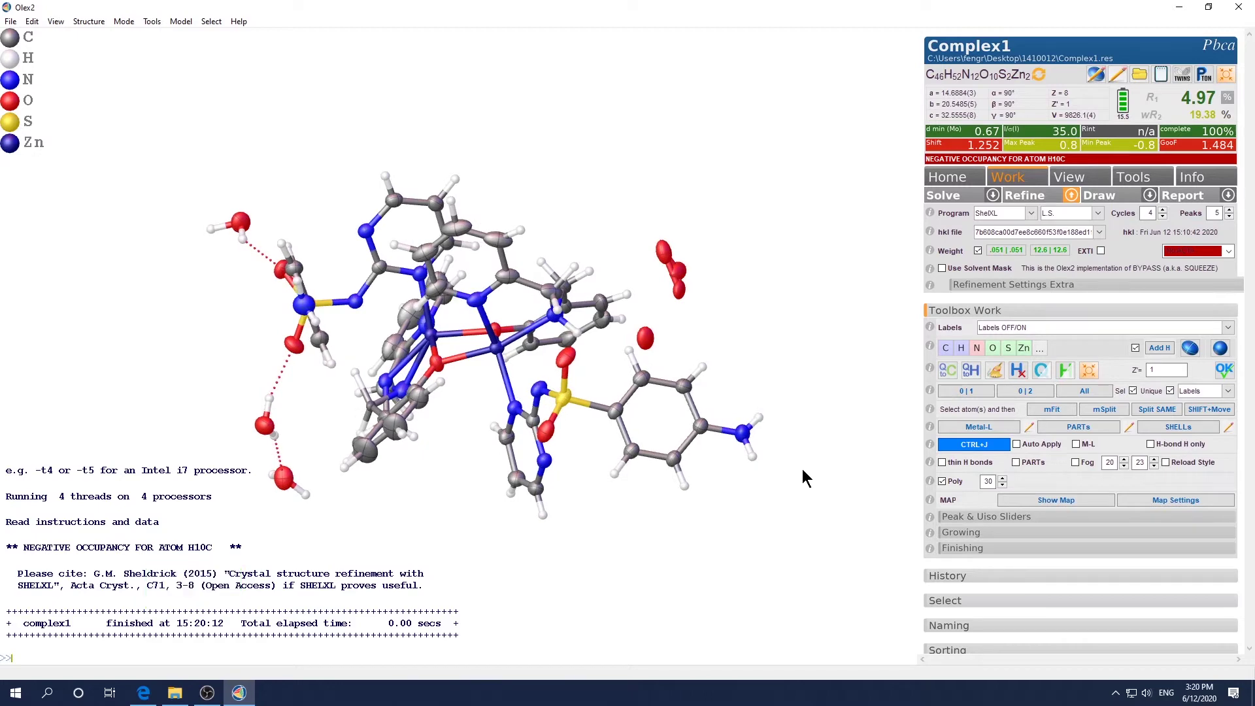
pyautogui.hotkey('ctrl', 'm')
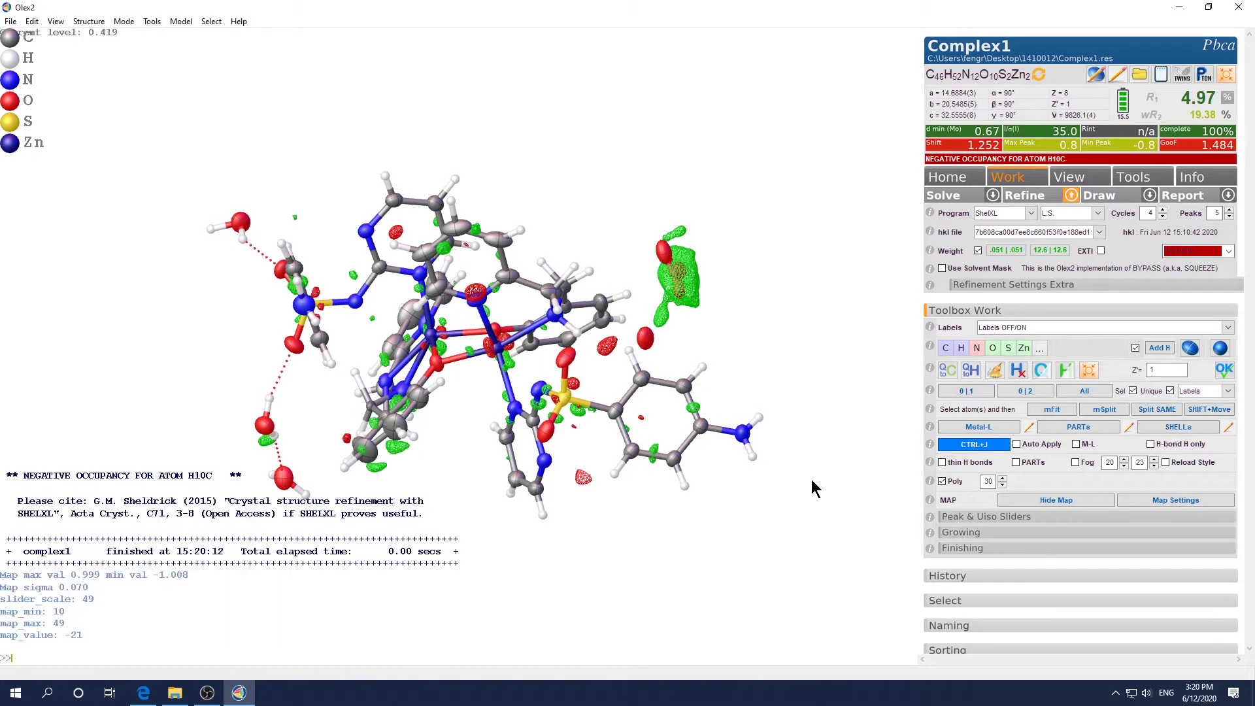
pyautogui.moveTo(789, 483)
pyautogui.mouseDown()
pyautogui.moveTo(794, 512)
pyautogui.moveTo(762, 479)
pyautogui.moveTo(798, 492)
pyautogui.mouseUp()
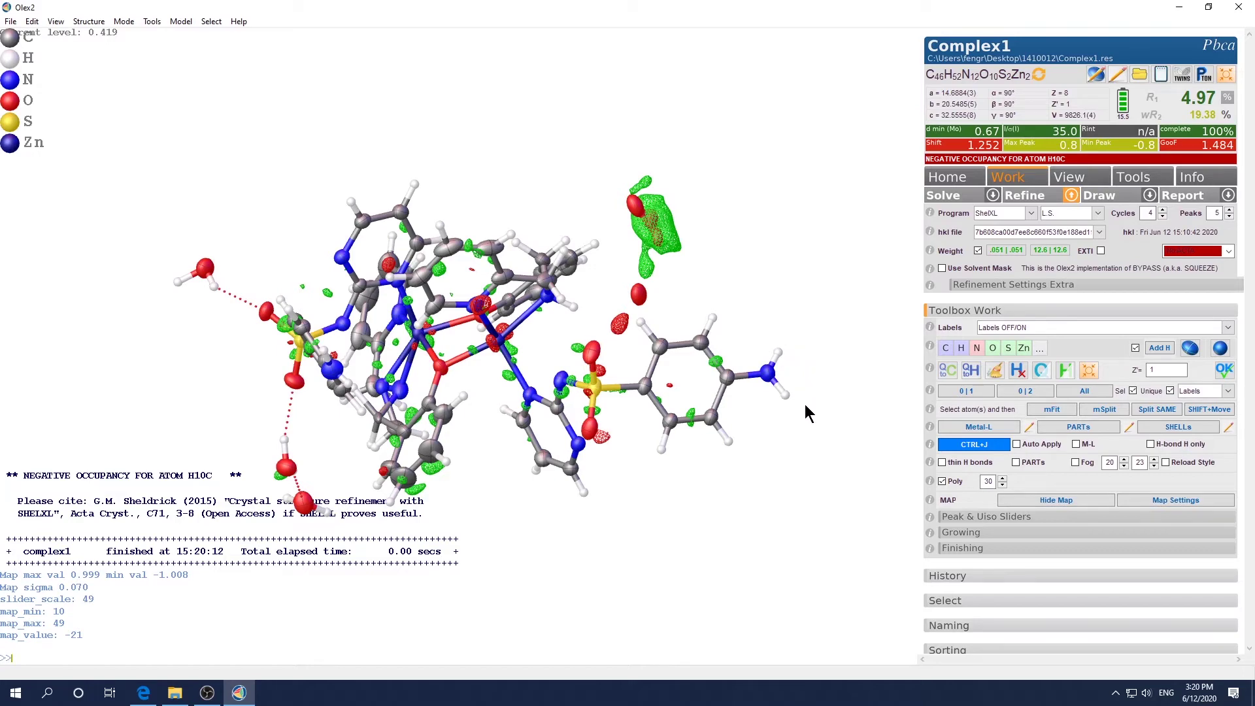
pyautogui.moveTo(793, 443); pyautogui.dragTo(850, 392)
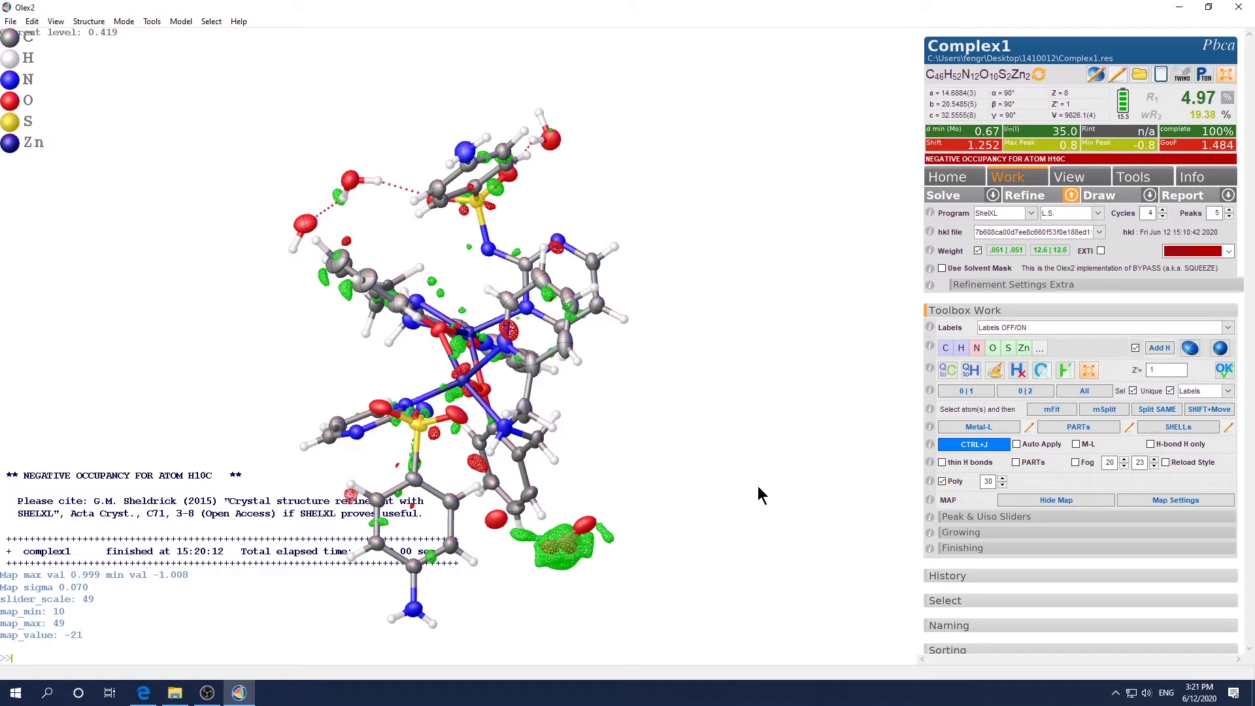
# Select atom H10C with the sel command and hide the electron density map to locate it in the structure.
pyautogui.write('sel H')
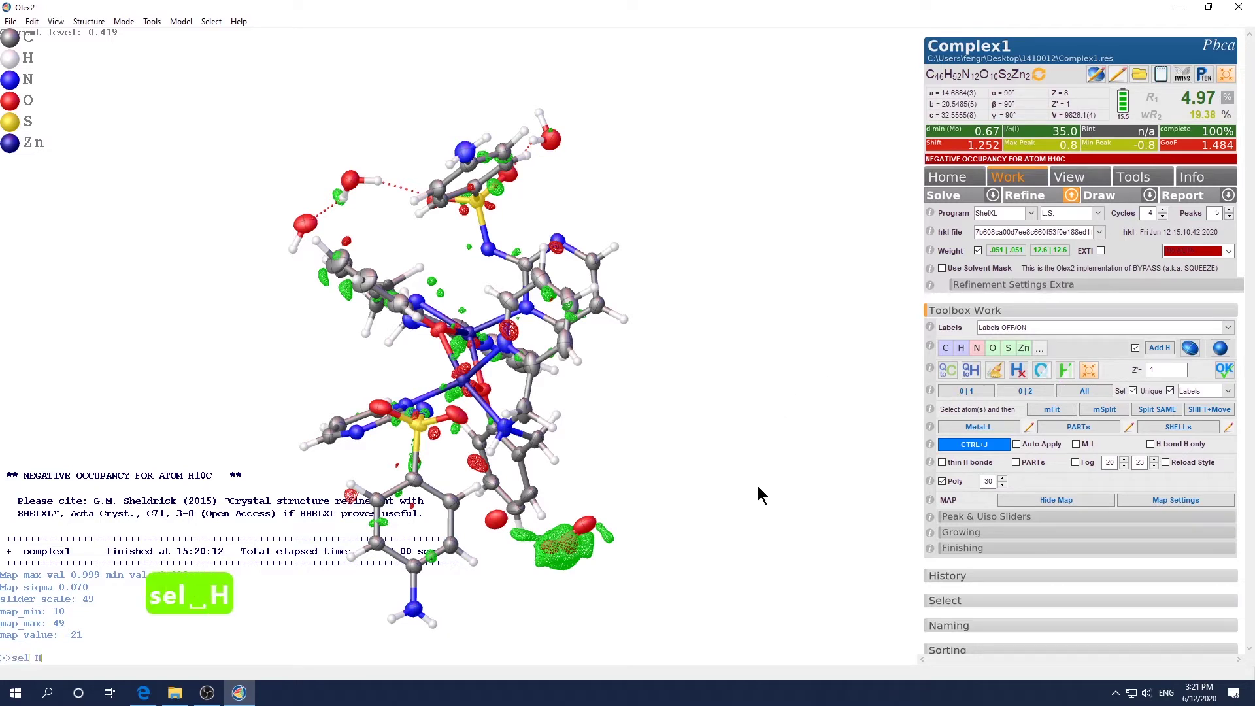
pyautogui.write('10C')
pyautogui.press('Return')
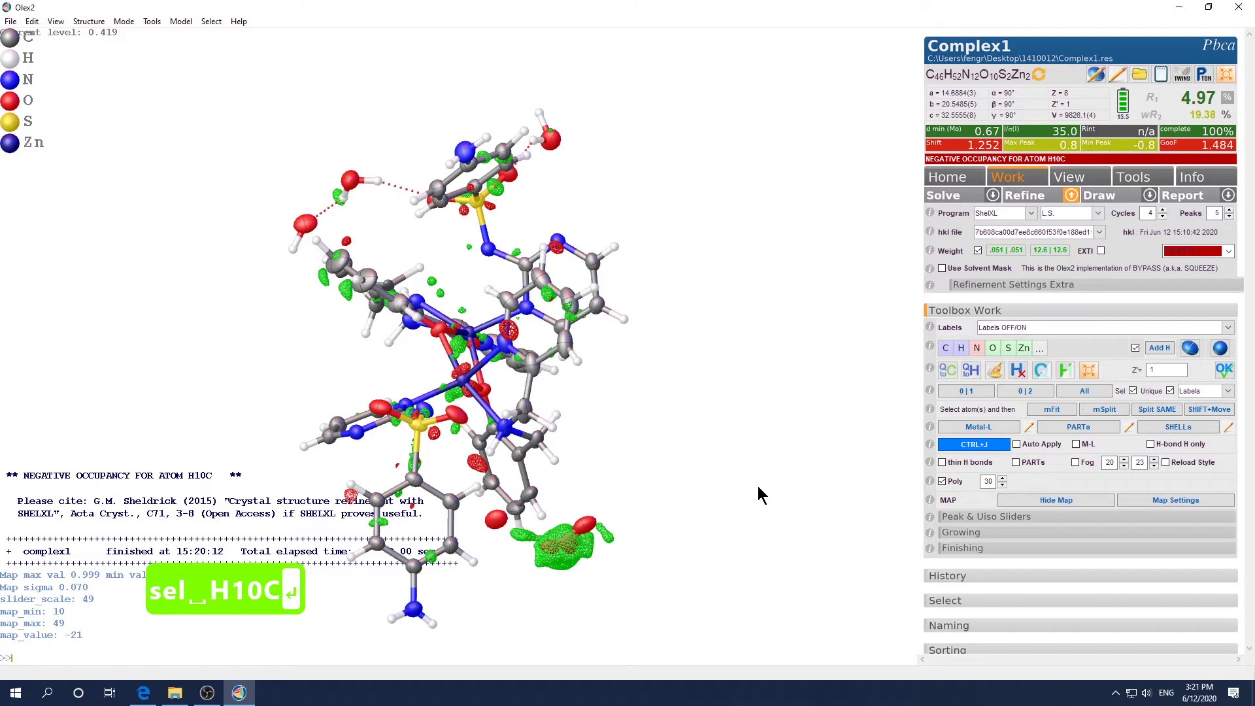
pyautogui.moveTo(660, 400); pyautogui.dragTo(752, 387)
pyautogui.hotkey('ctrl', 'm')
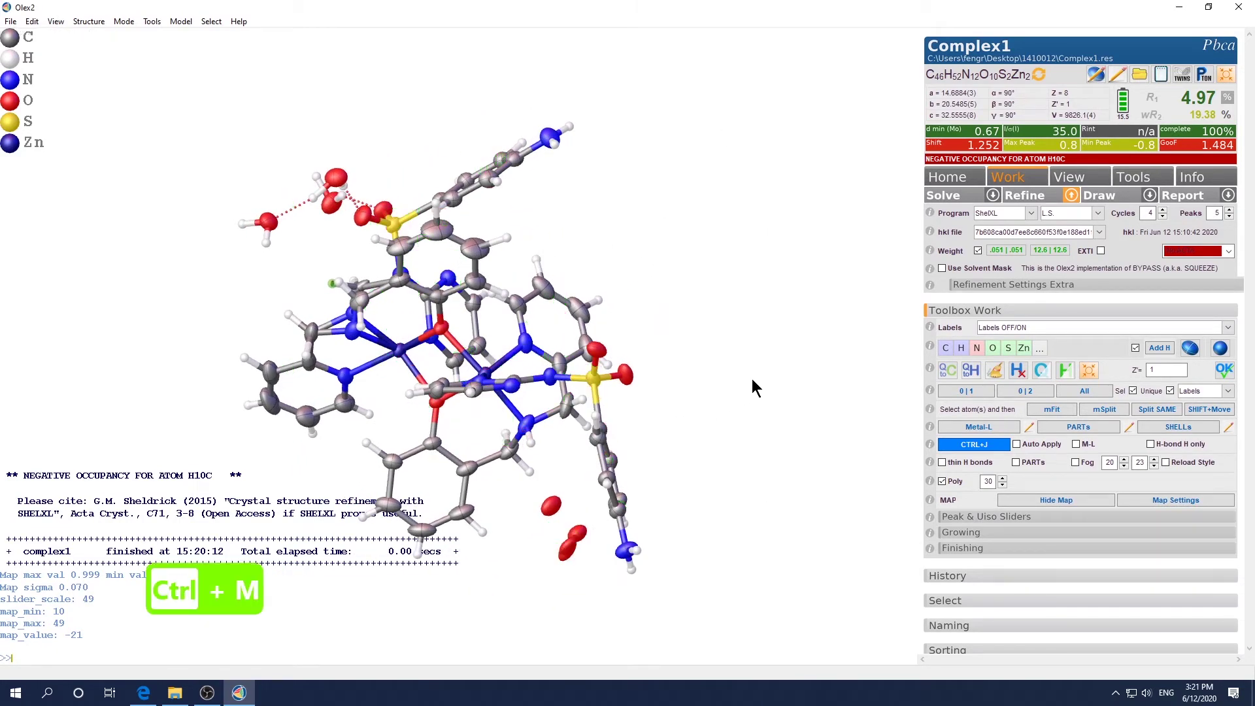
pyautogui.moveTo(795, 474); pyautogui.dragTo(791, 389)
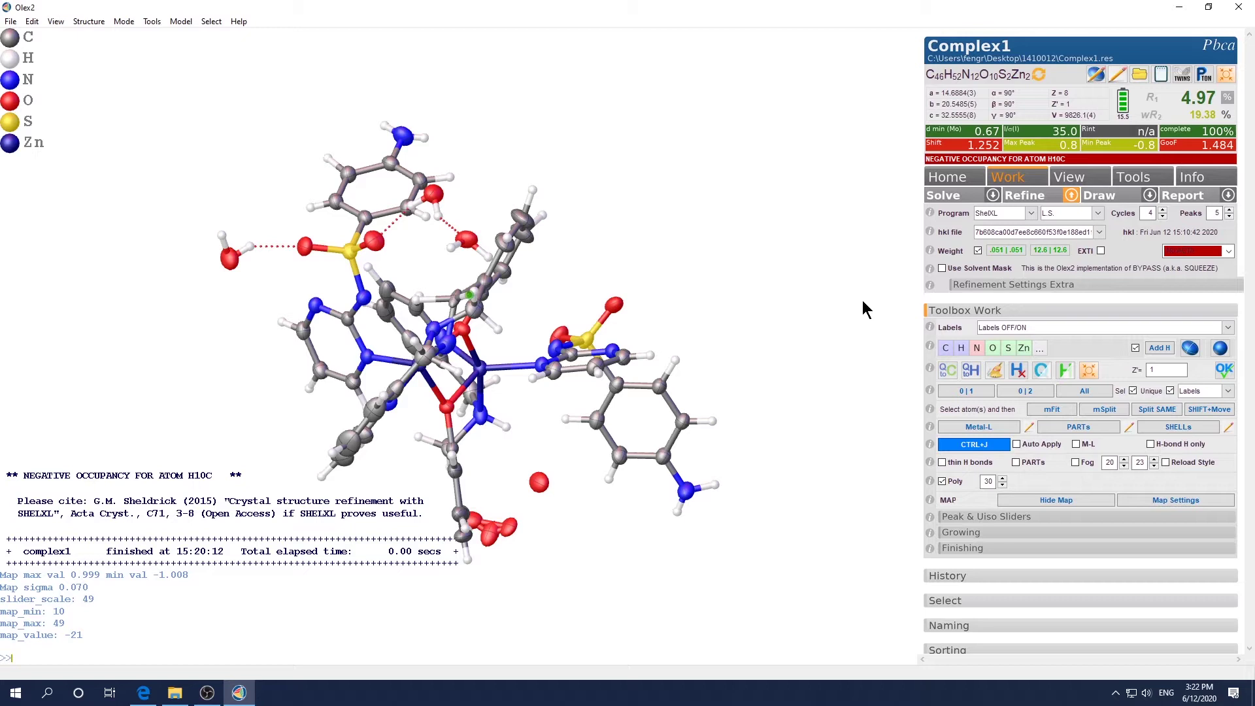
# List the atom information for the selected H10C with the info command and examine its occupancy.
pyautogui.write('info')
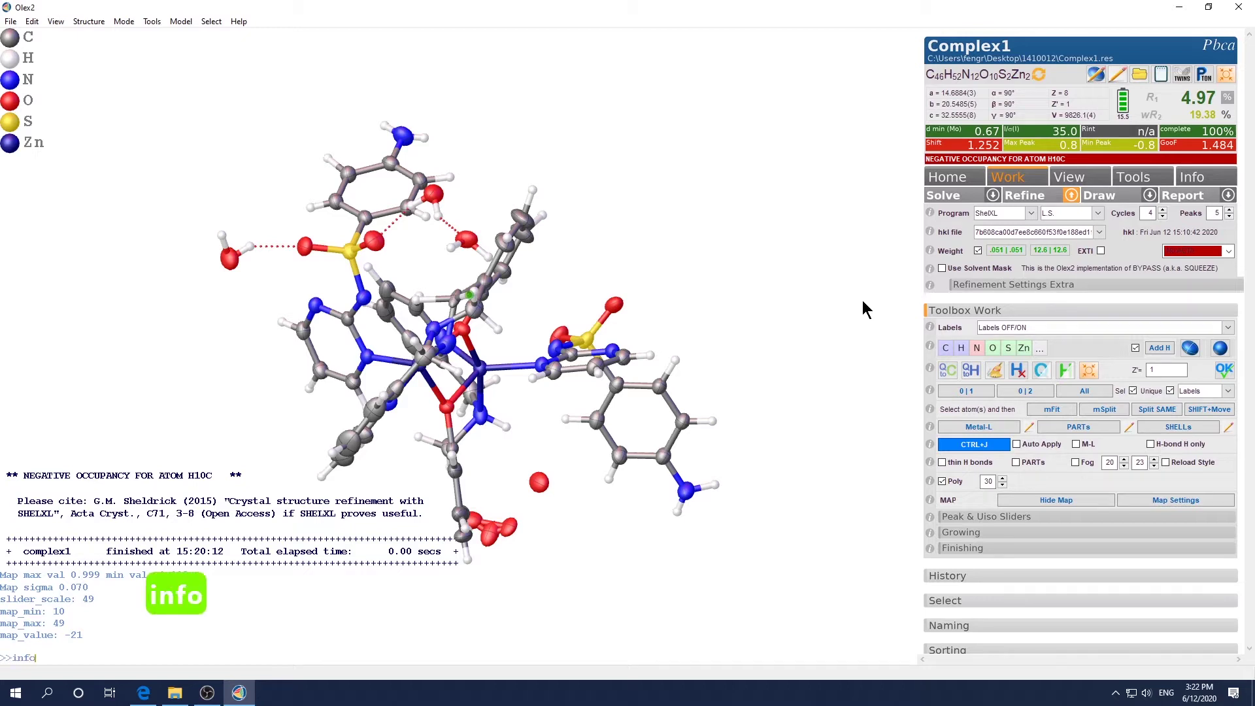
pyautogui.press('Return')
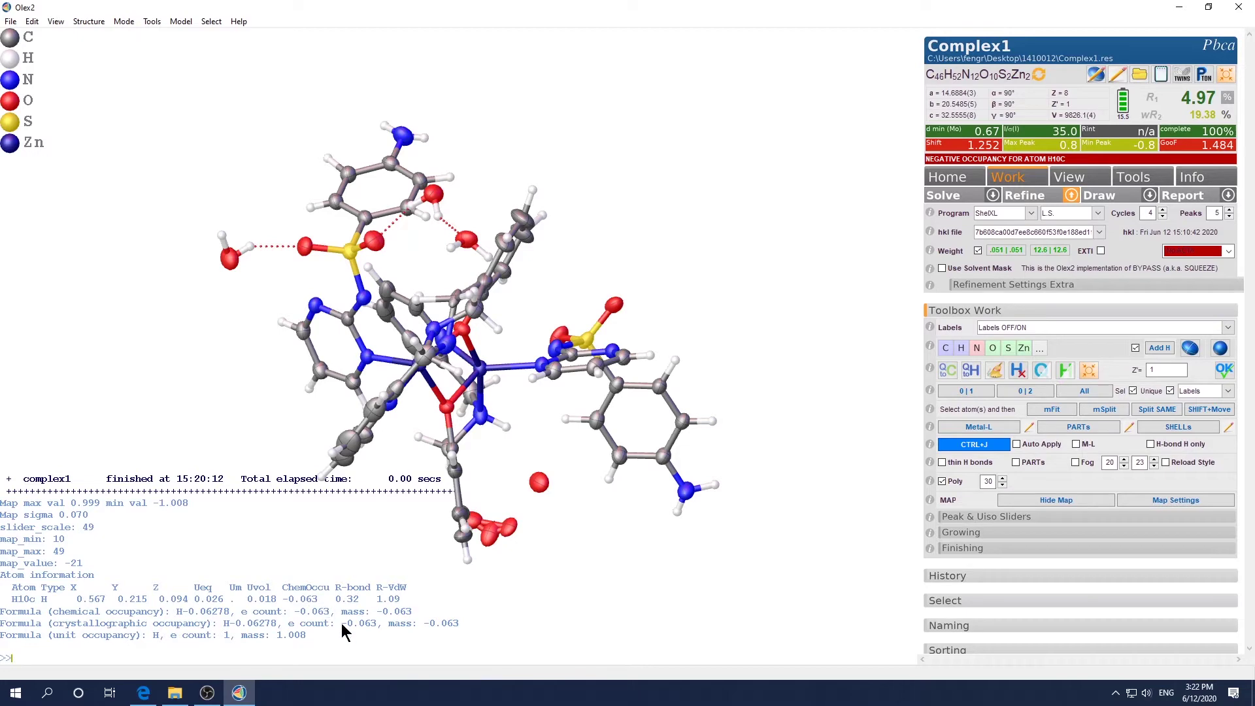
pyautogui.moveTo(621, 592); pyautogui.dragTo(667, 604)
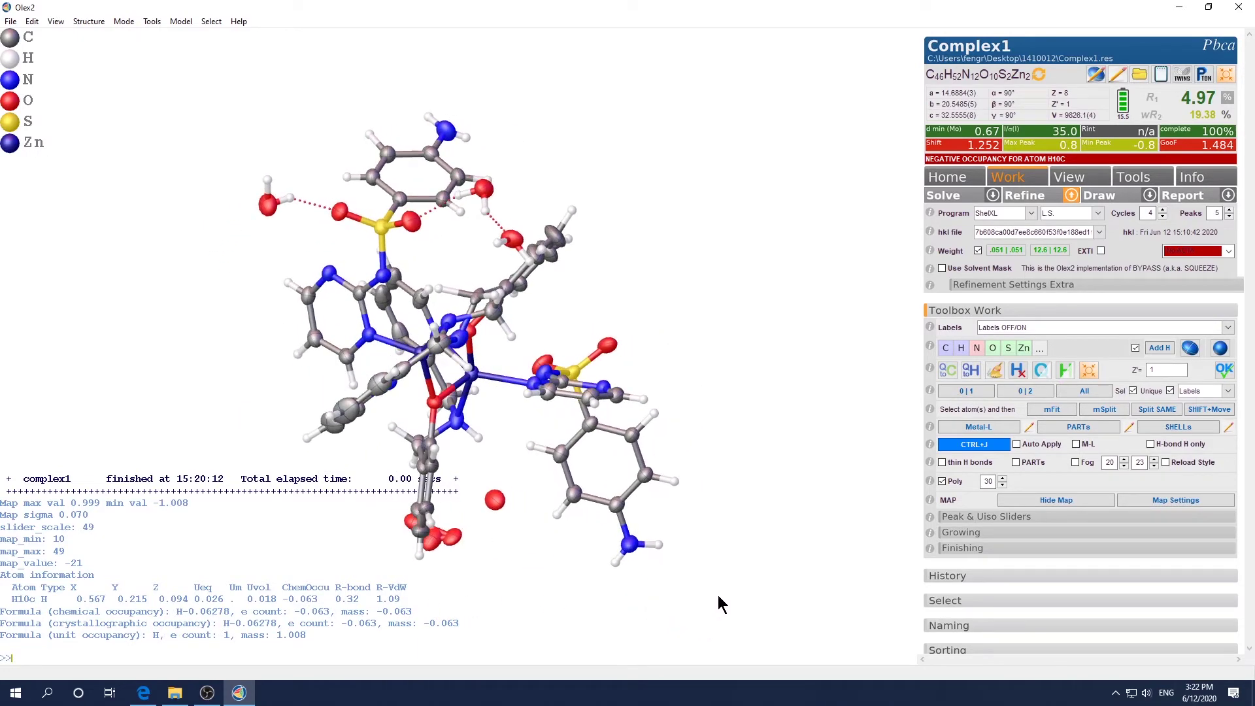
# Show the electron density map again and review H10C's part and occupancy in its instruction lines, closing them unedited.
pyautogui.hotkey('ctrl', 'm')
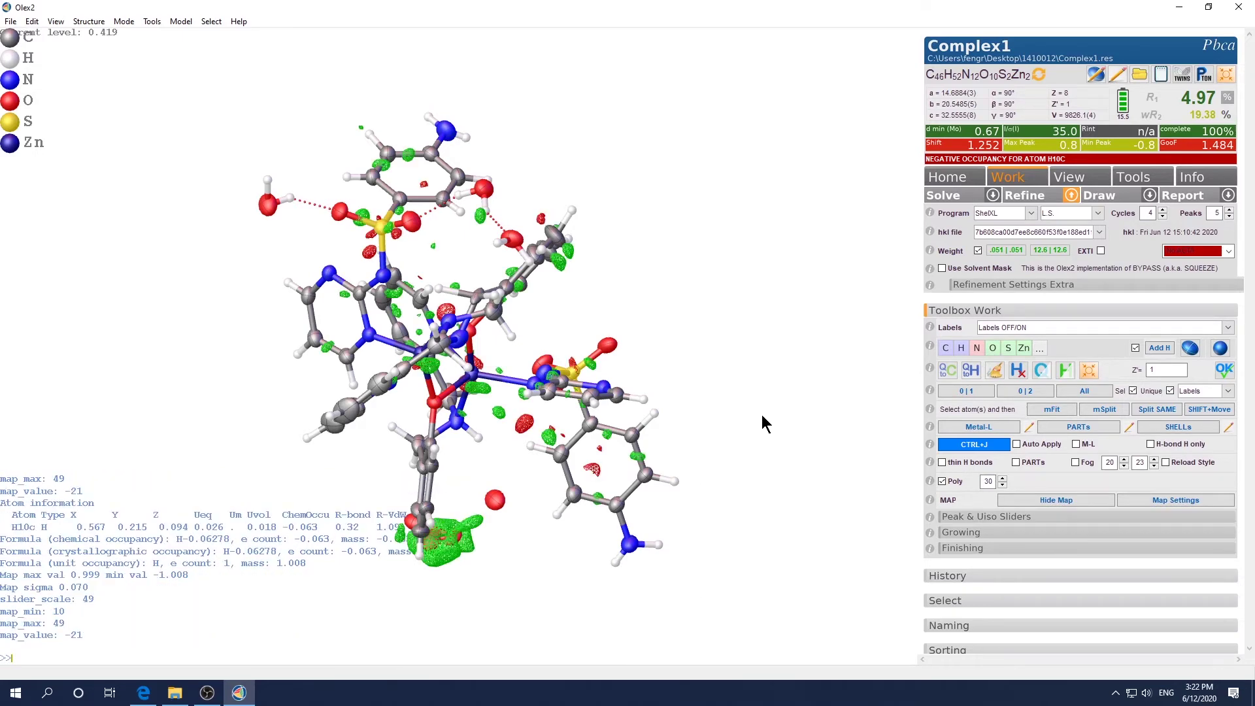
pyautogui.moveTo(762, 416); pyautogui.dragTo(559, 300)
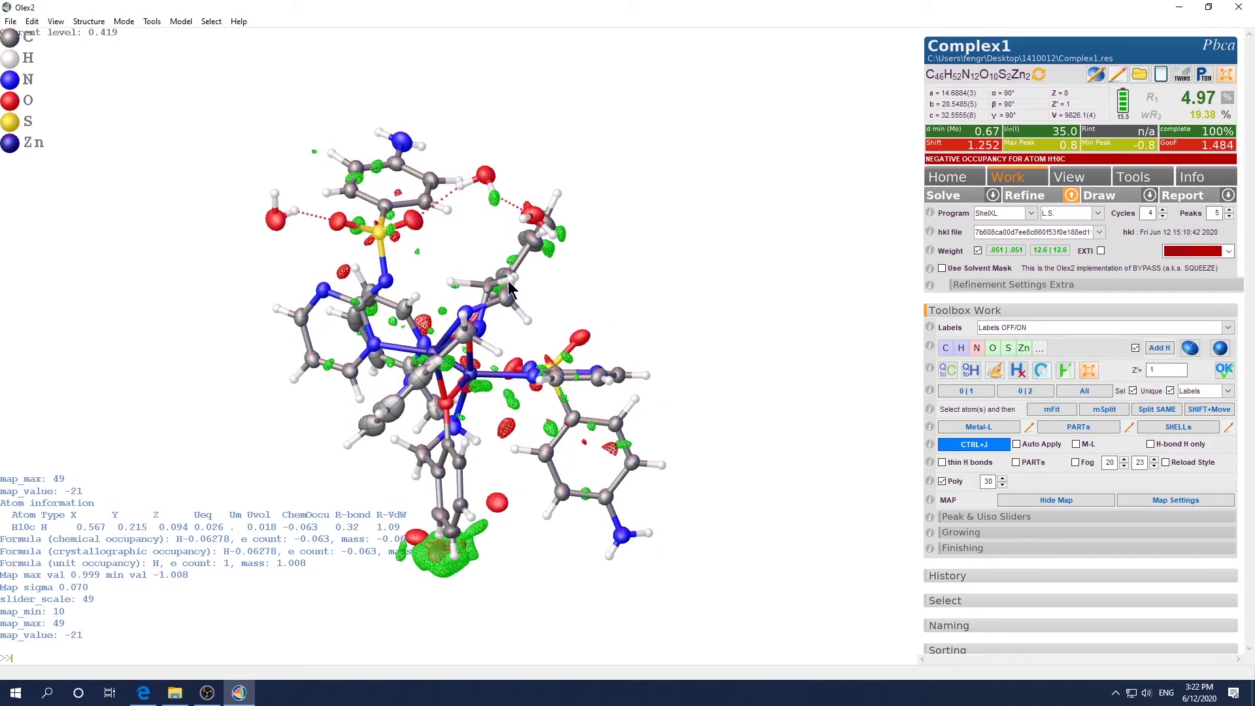
pyautogui.moveTo(508, 281)
pyautogui.click(1096, 76)
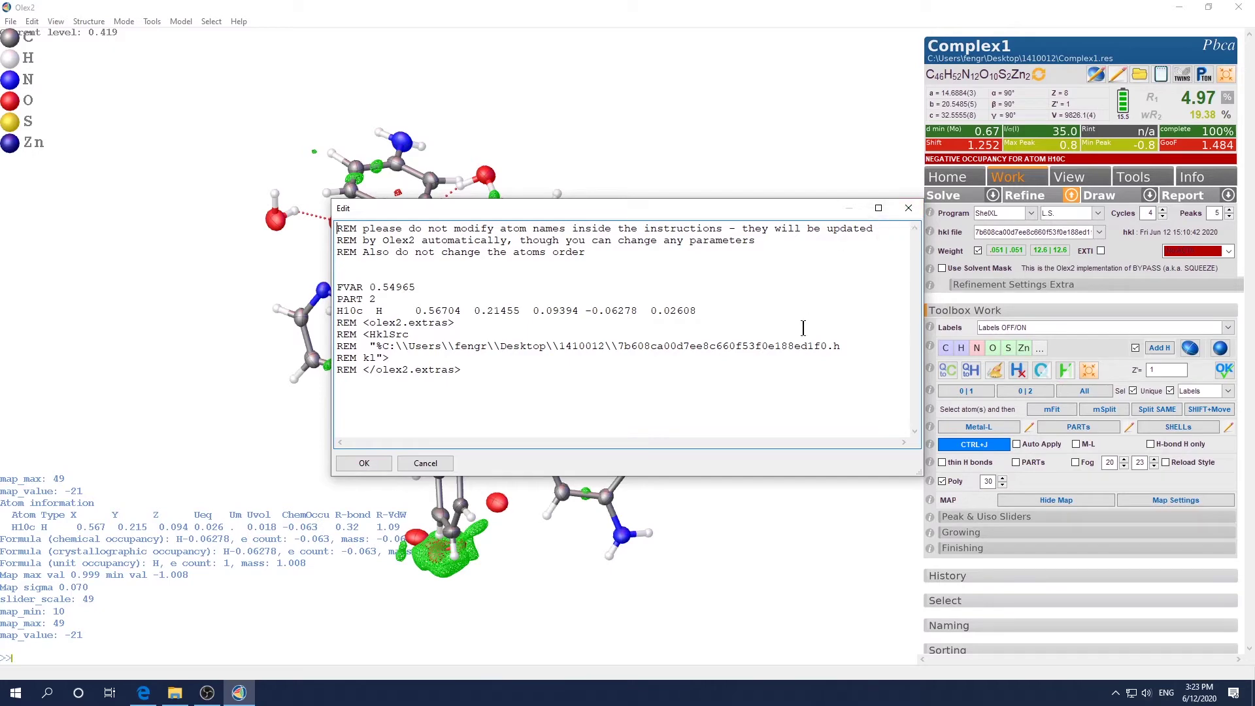
pyautogui.click(908, 208)
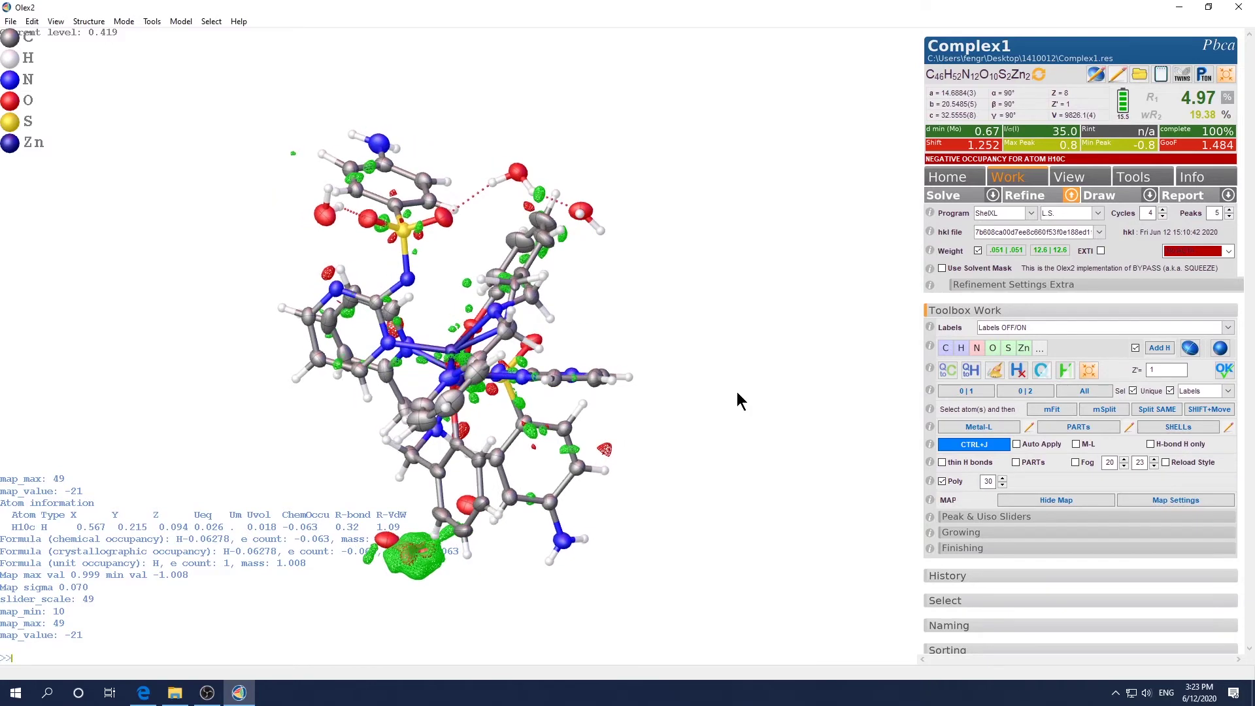
# Delete the selected hydrogen H10C and refine the structure again.
pyautogui.moveTo(739, 397); pyautogui.dragTo(702, 336)
pyautogui.moveTo(644, 292); pyautogui.dragTo(630, 352)
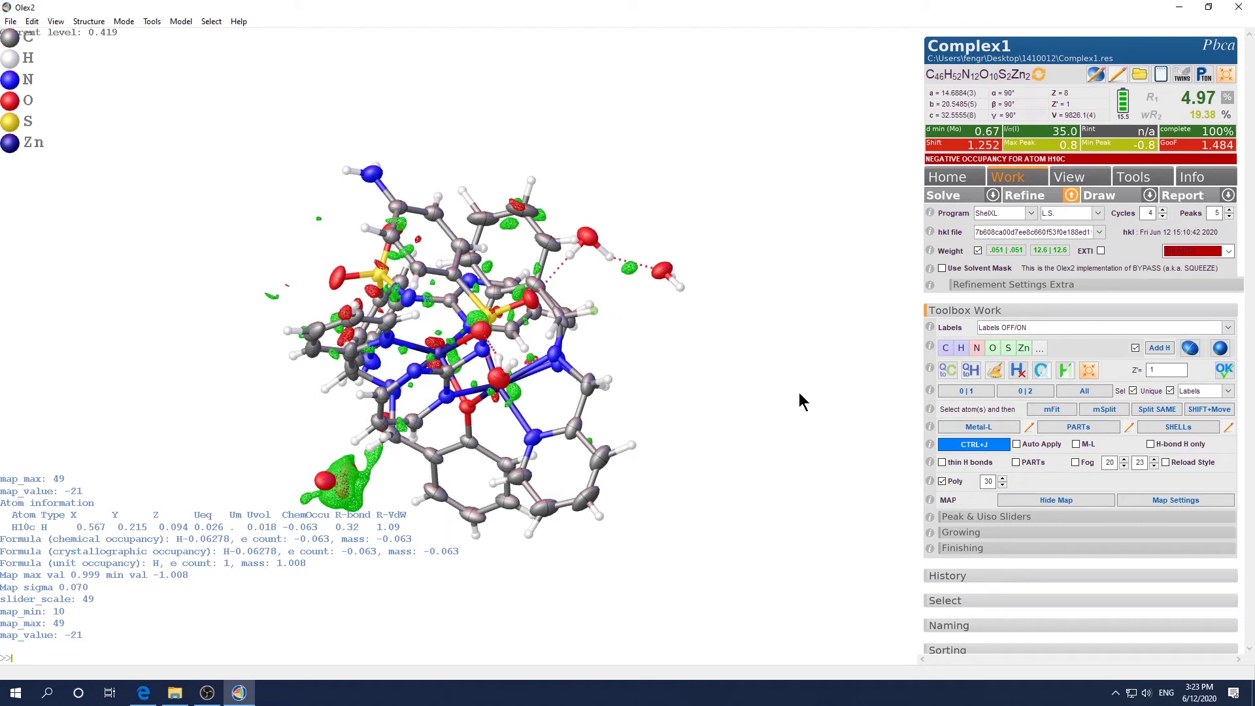
pyautogui.press('Delete')
pyautogui.hotkey('ctrl', 'r')
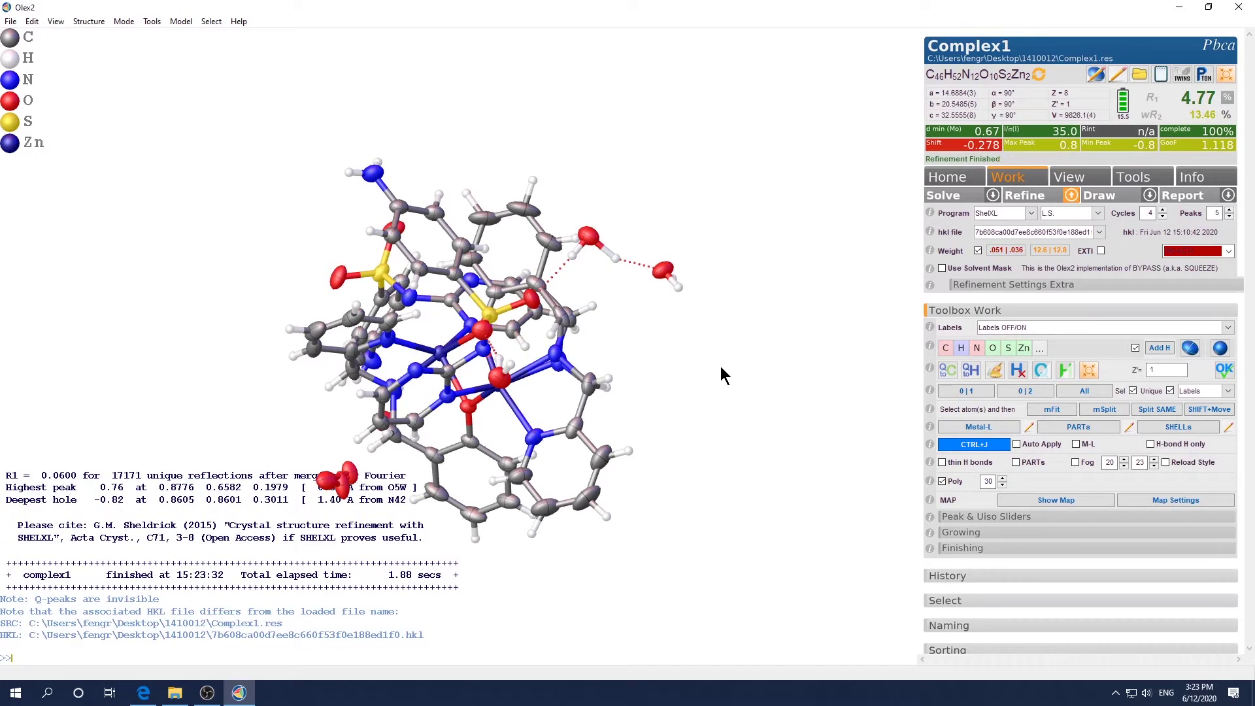
# Display the Q peaks, set the number of peaks to 20, and refine the structure again.
pyautogui.hotkey('ctrl', 'q')
pyautogui.moveTo(742, 378); pyautogui.dragTo(717, 374)
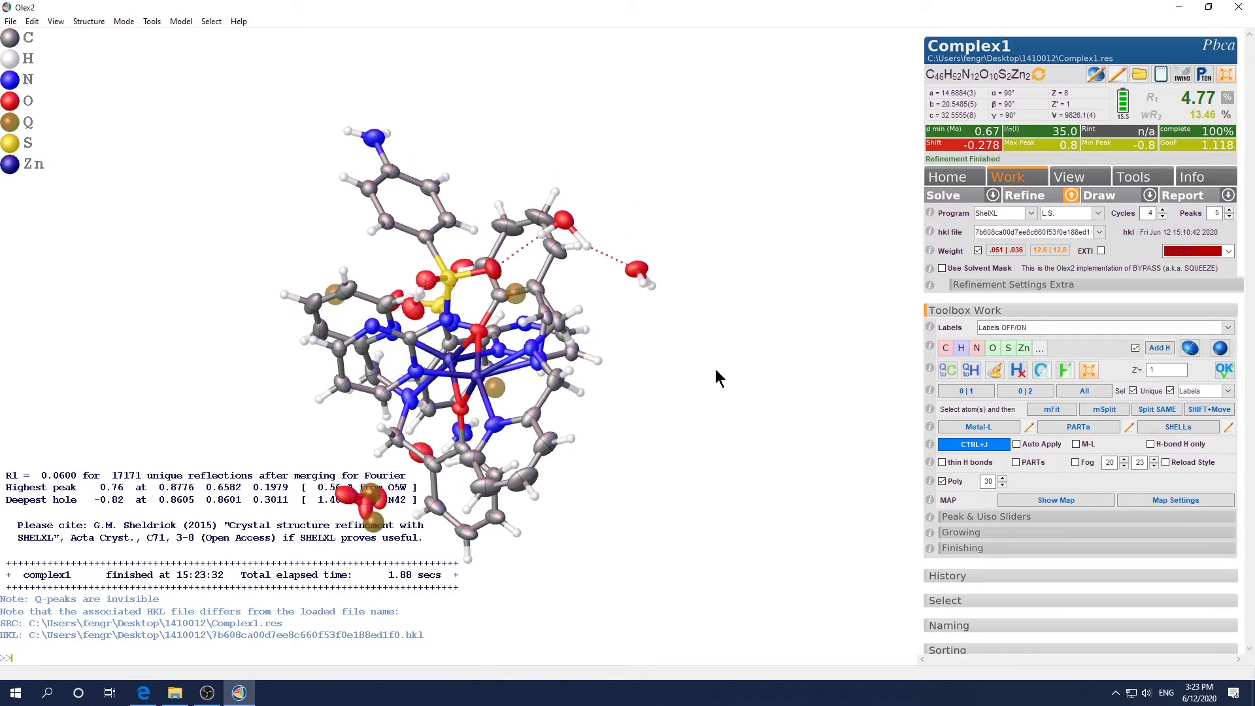
pyautogui.doubleClick(1214, 214)
pyautogui.write('20')
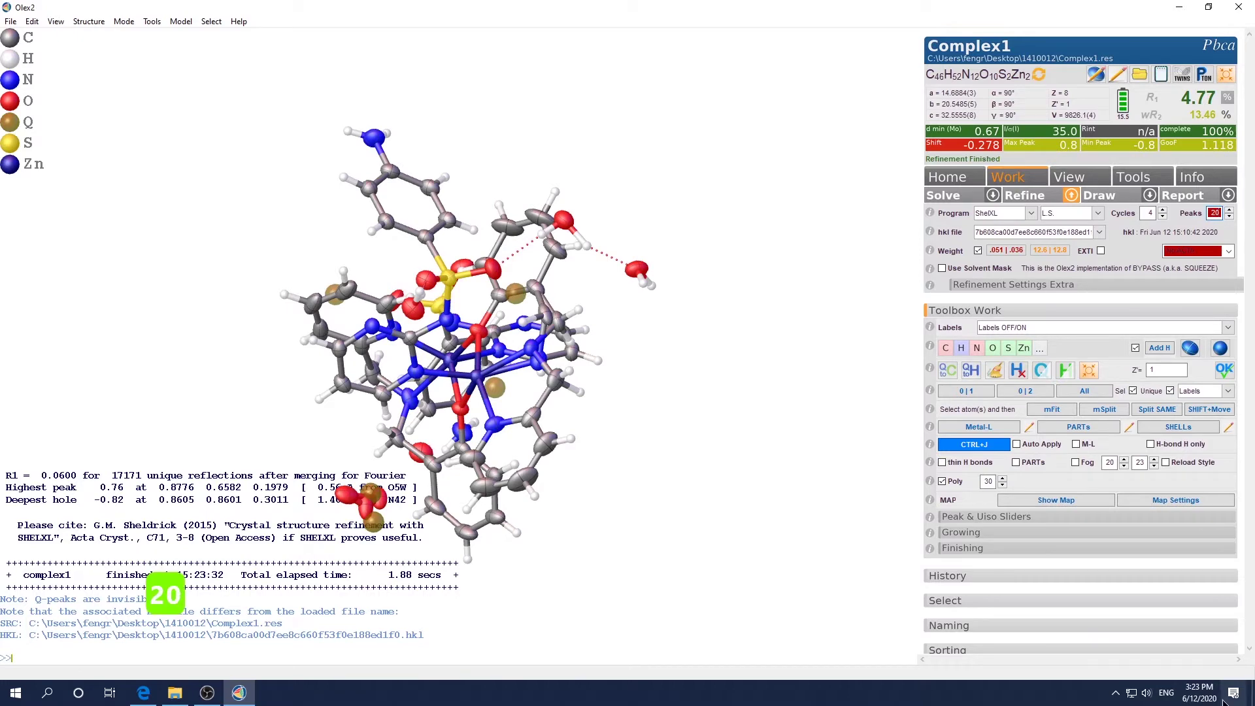
pyautogui.hotkey('ctrl', 'r')
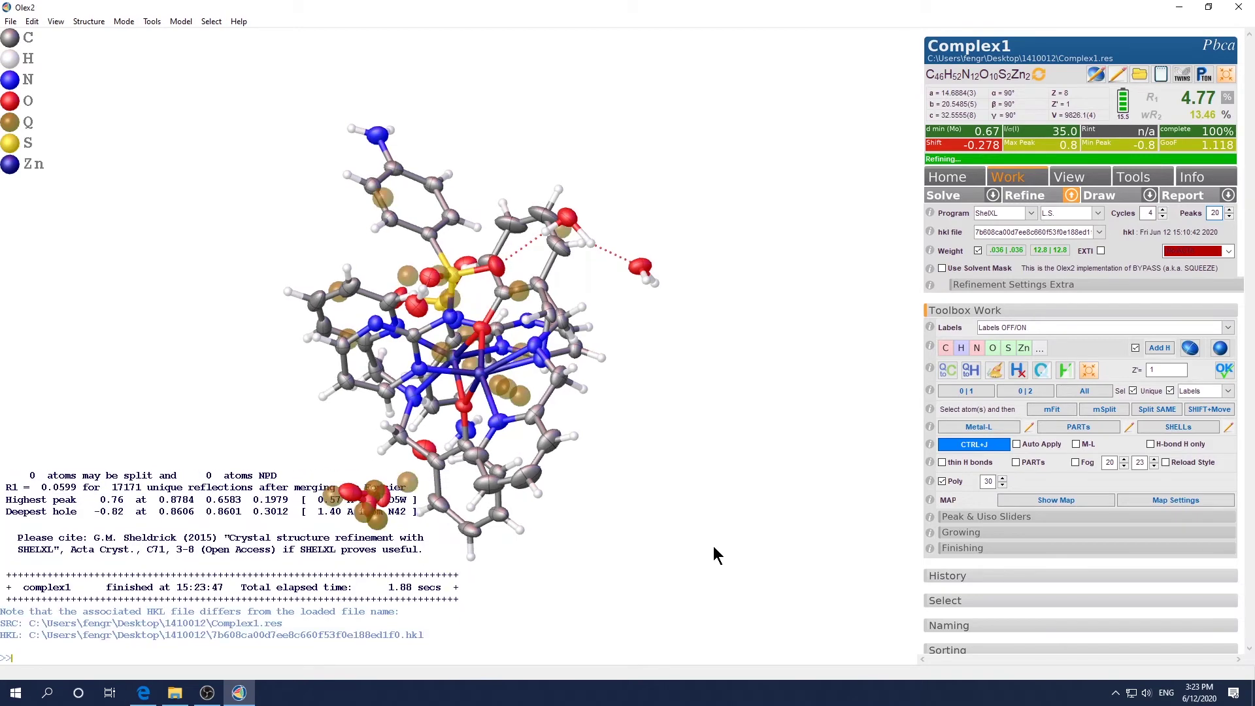
# Show the electron density map with the Q peaks and review the instruction lines of hydrogen H10', leaving them unedited.
pyautogui.moveTo(707, 463); pyautogui.dragTo(654, 457)
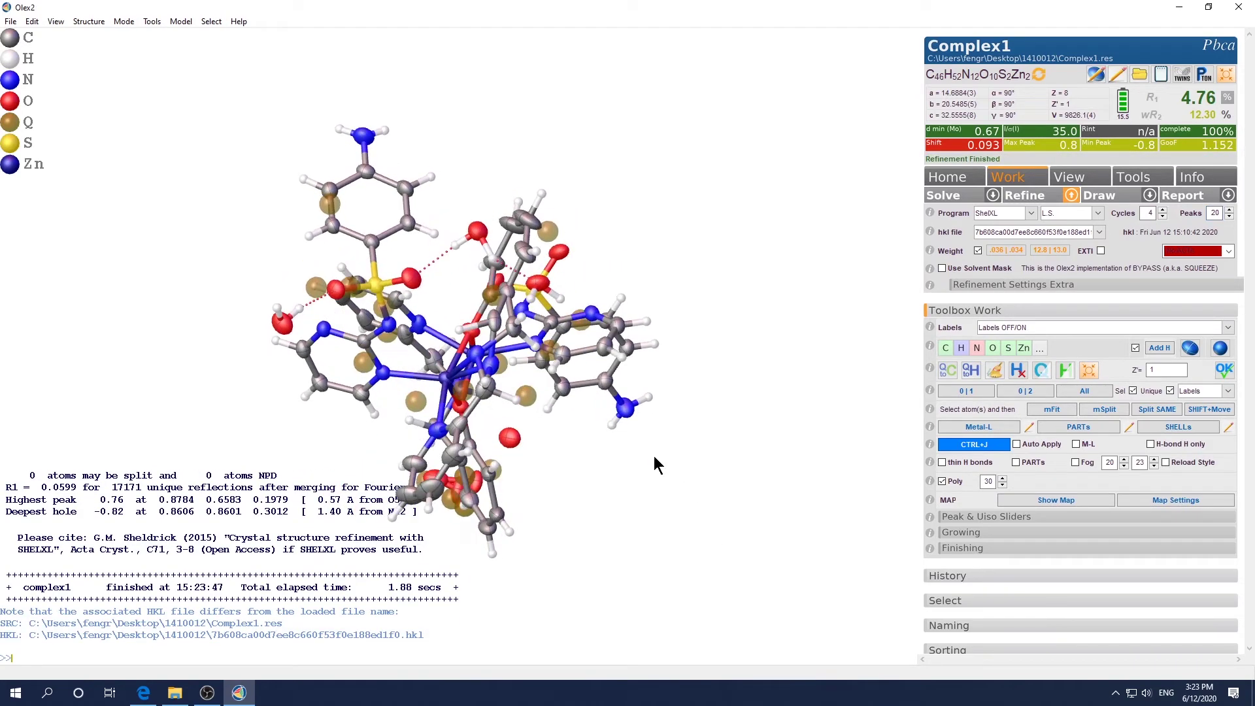
pyautogui.hotkey('ctrl', 'm')
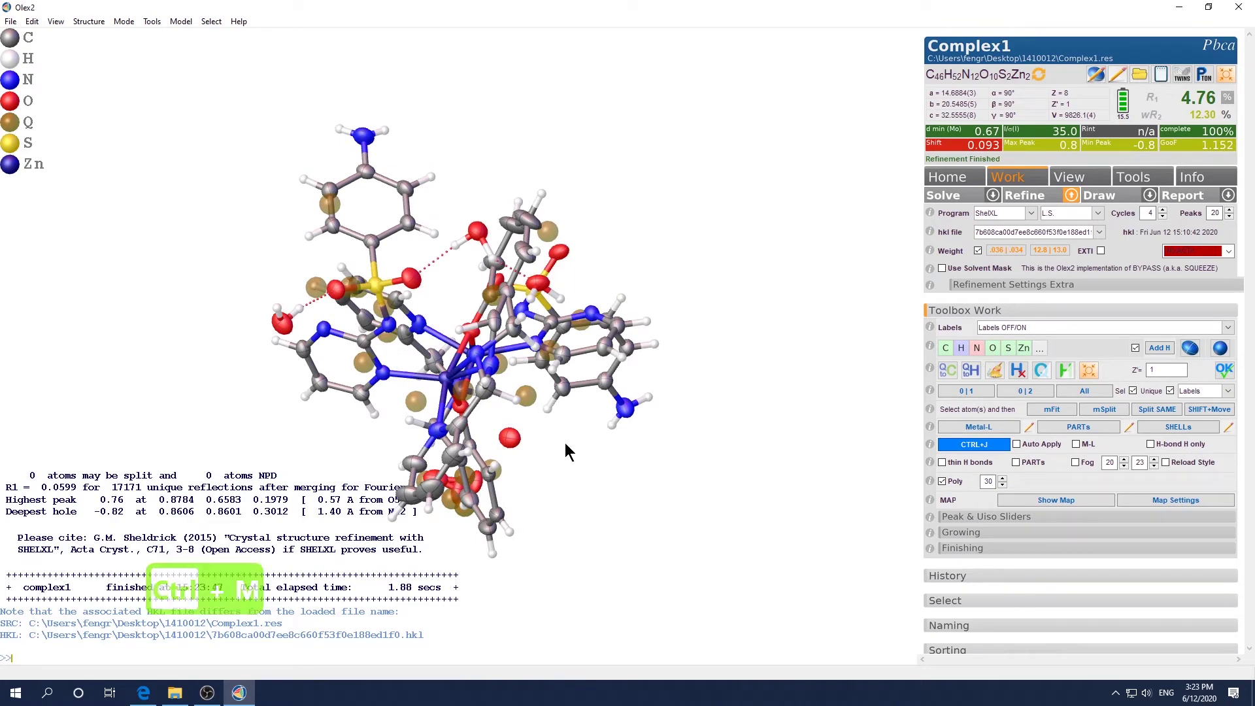
pyautogui.moveTo(607, 485); pyautogui.dragTo(622, 512)
pyautogui.moveTo(609, 452); pyautogui.dragTo(531, 397)
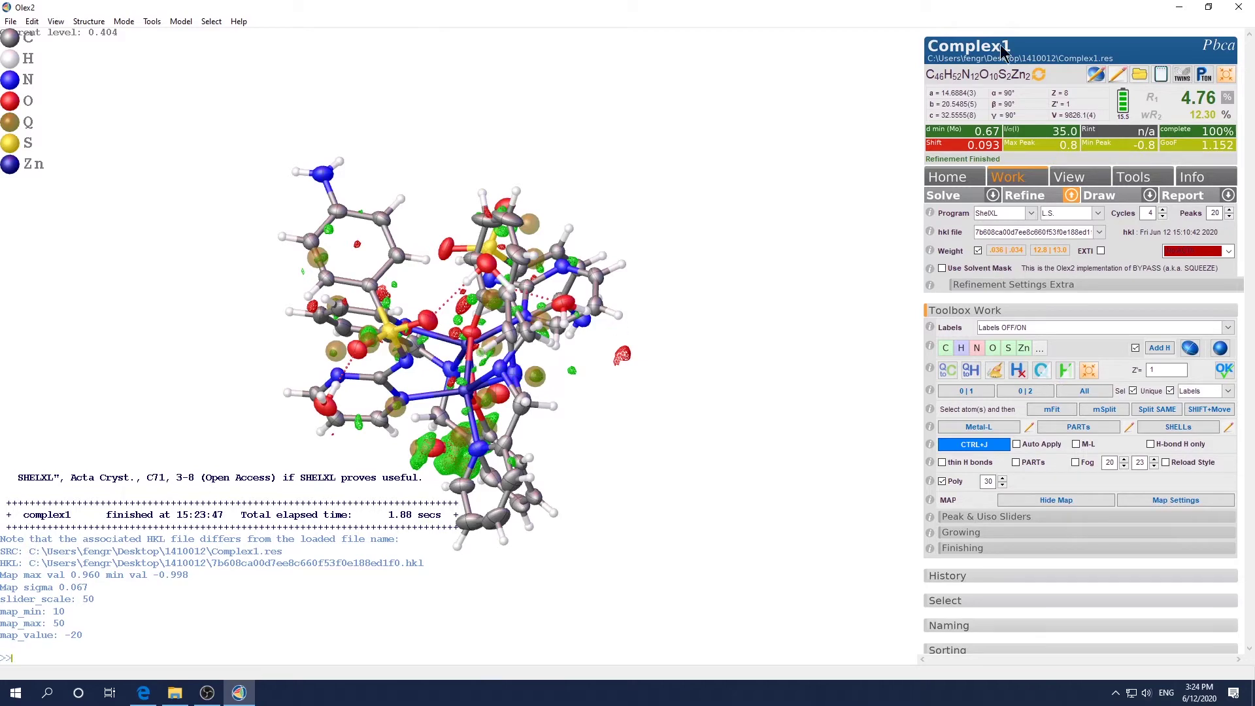
pyautogui.click(1087, 68)
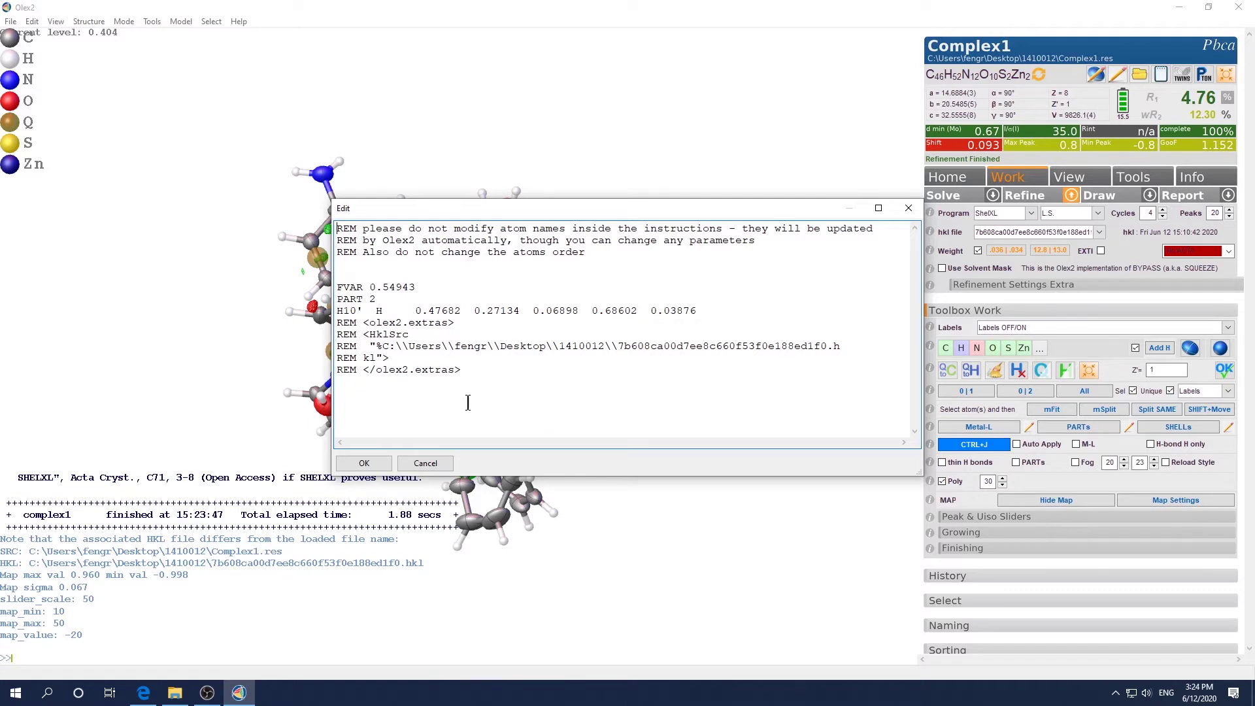
pyautogui.click(424, 463)
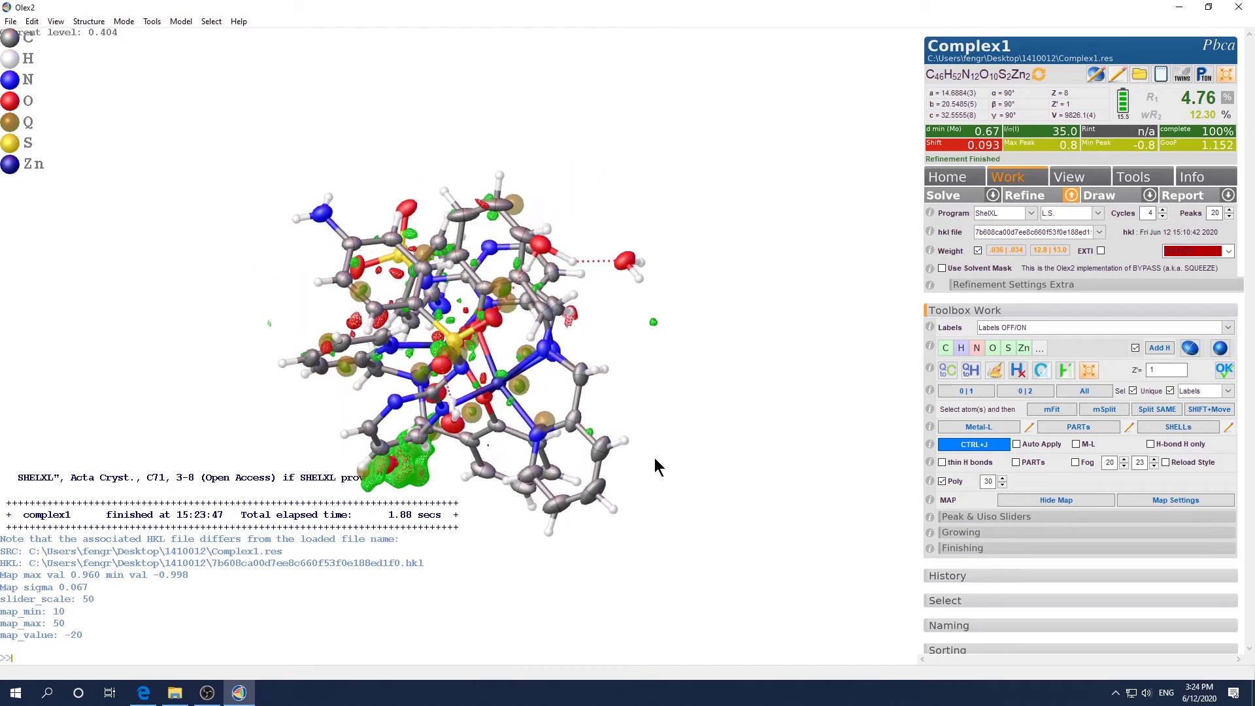
# Display only parts 0 and 1 of the structure and inspect the disordered atoms of the major component.
pyautogui.write('showp')
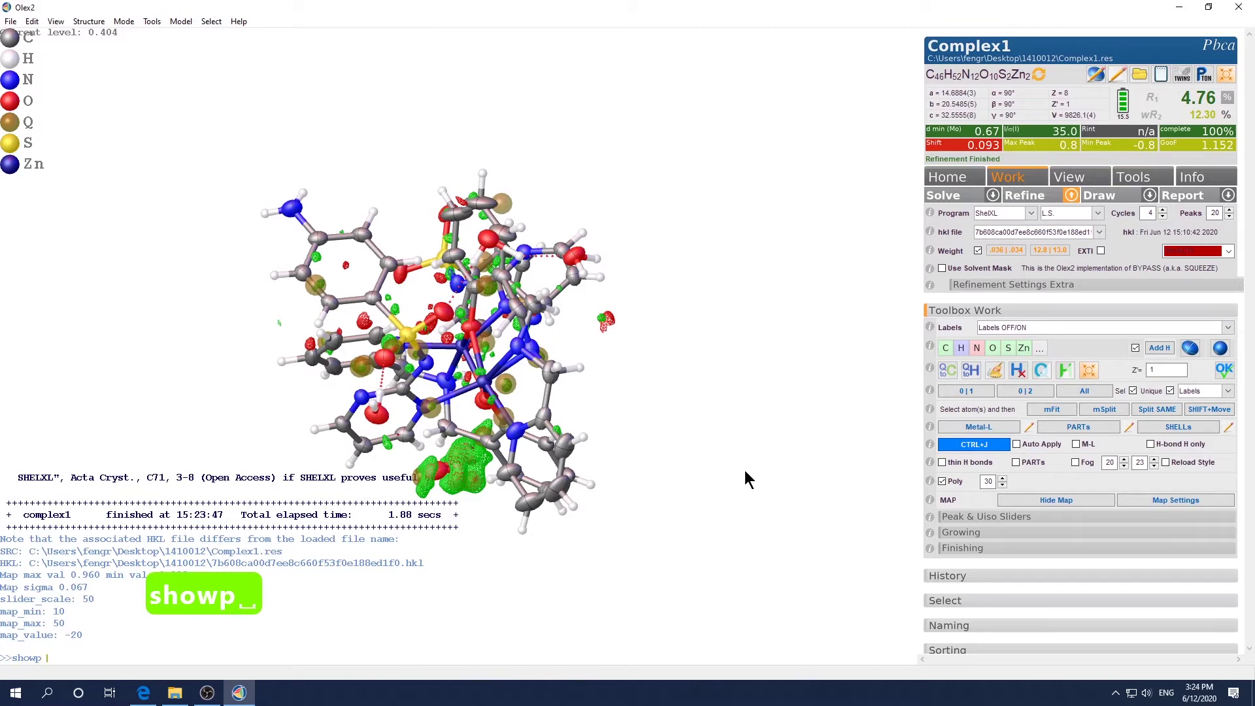
pyautogui.write('0 1')
pyautogui.press('Return')
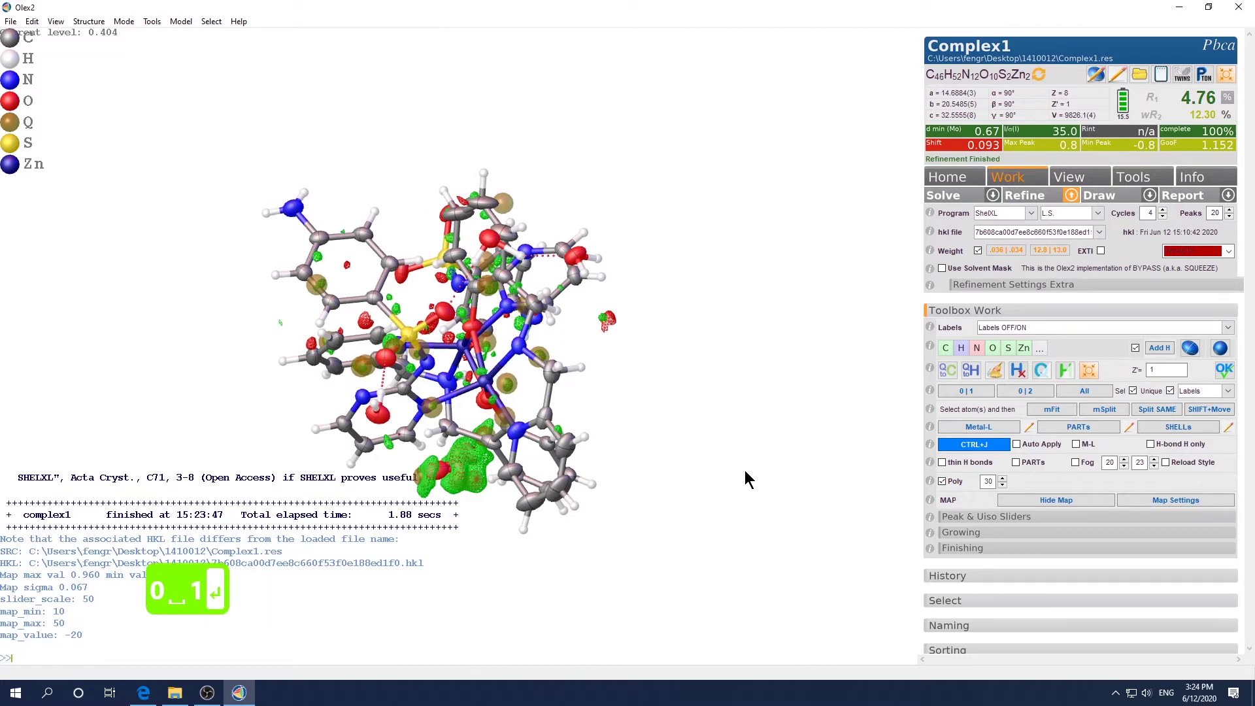
pyautogui.moveTo(719, 459); pyautogui.dragTo(728, 489)
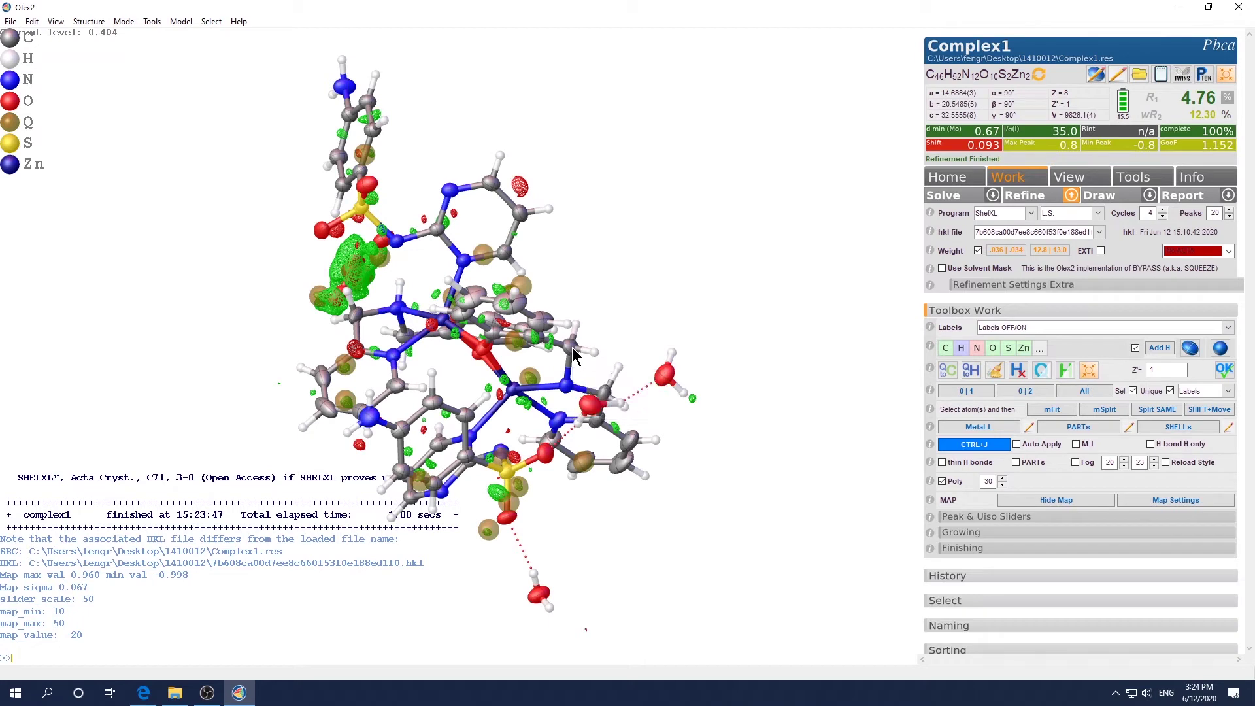
pyautogui.moveTo(578, 332)
pyautogui.moveTo(598, 353); pyautogui.dragTo(600, 304)
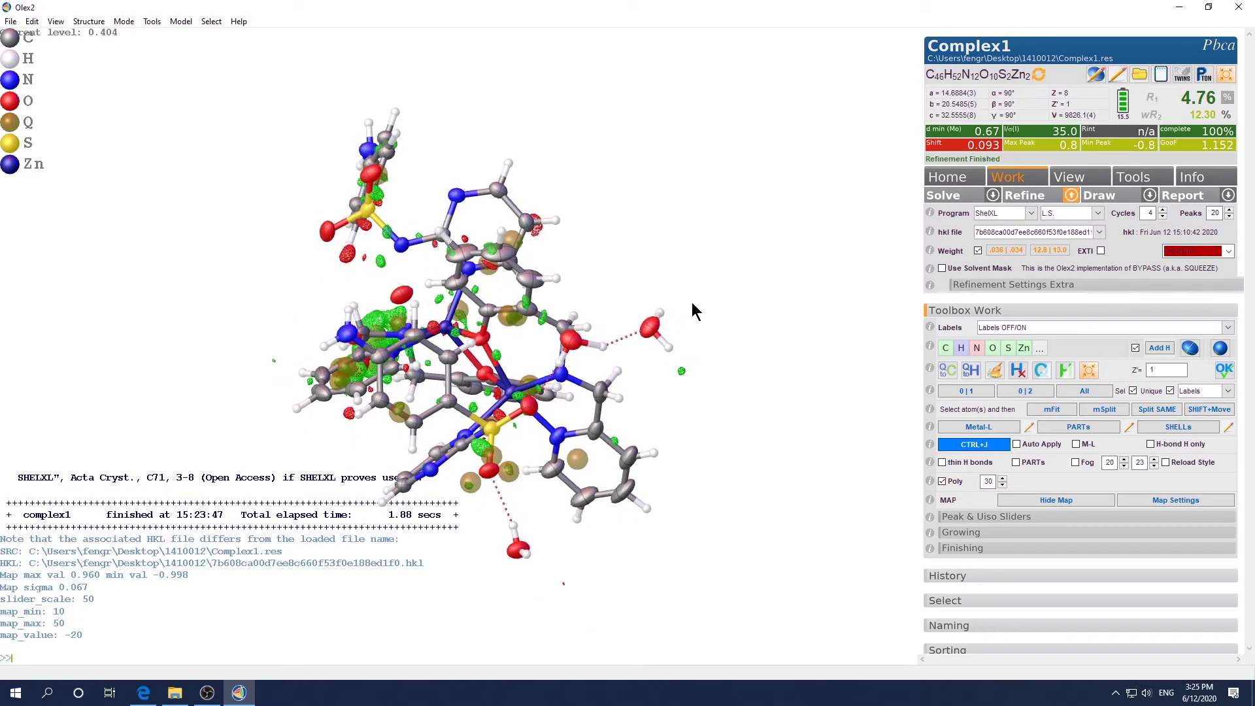
# Display only parts 0 and 2 of the structure and inspect the disordered atoms of the second component.
pyautogui.write('showp ')
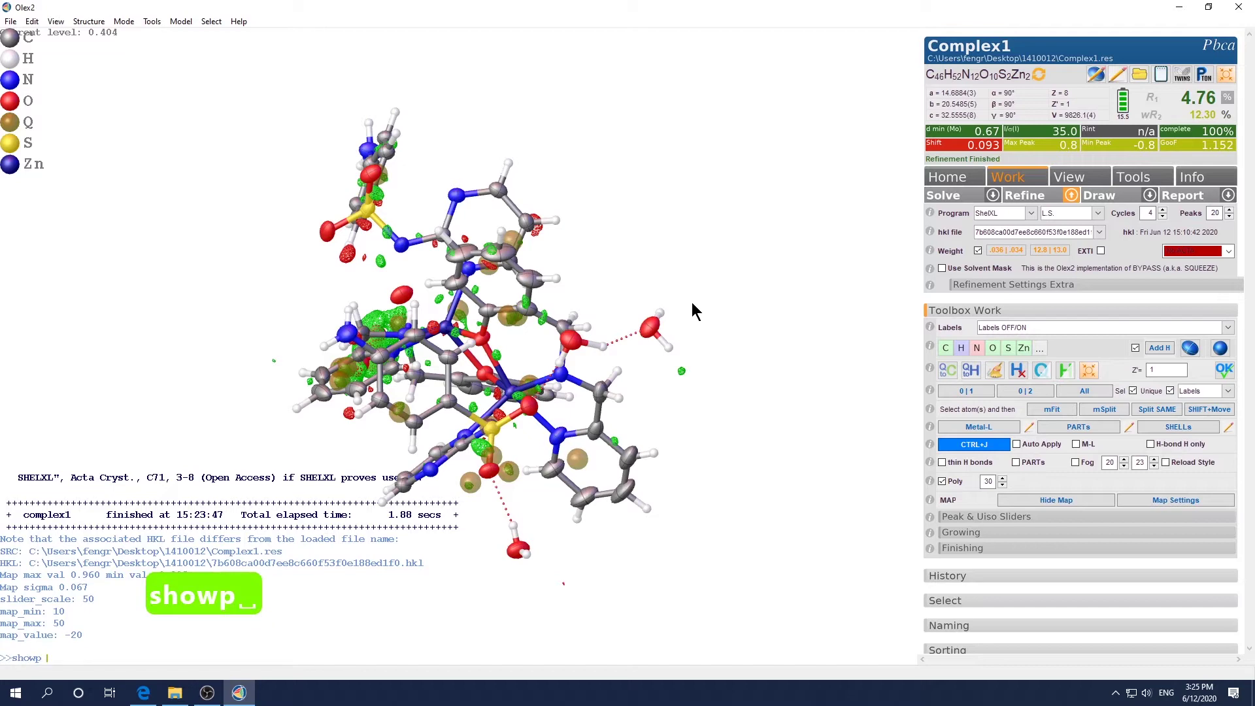
pyautogui.write('0')
pyautogui.press('Return')
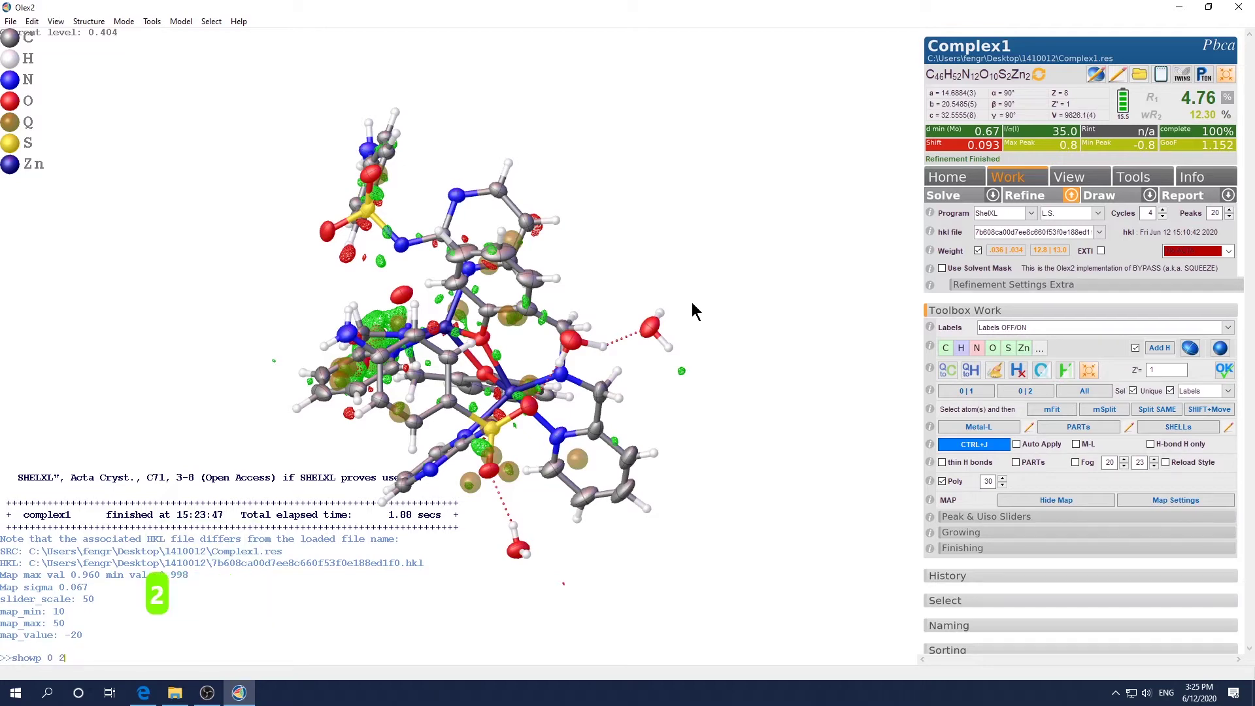
pyautogui.moveTo(689, 300); pyautogui.dragTo(575, 348)
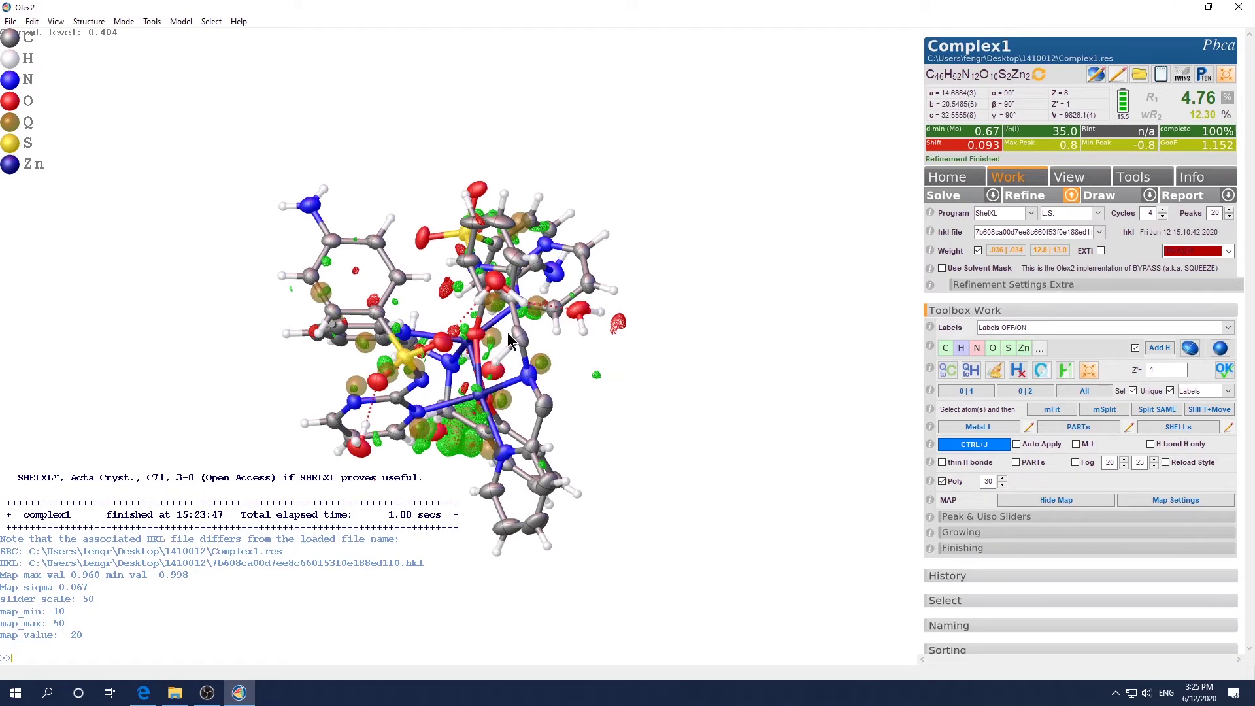
pyautogui.moveTo(623, 381); pyautogui.dragTo(645, 394)
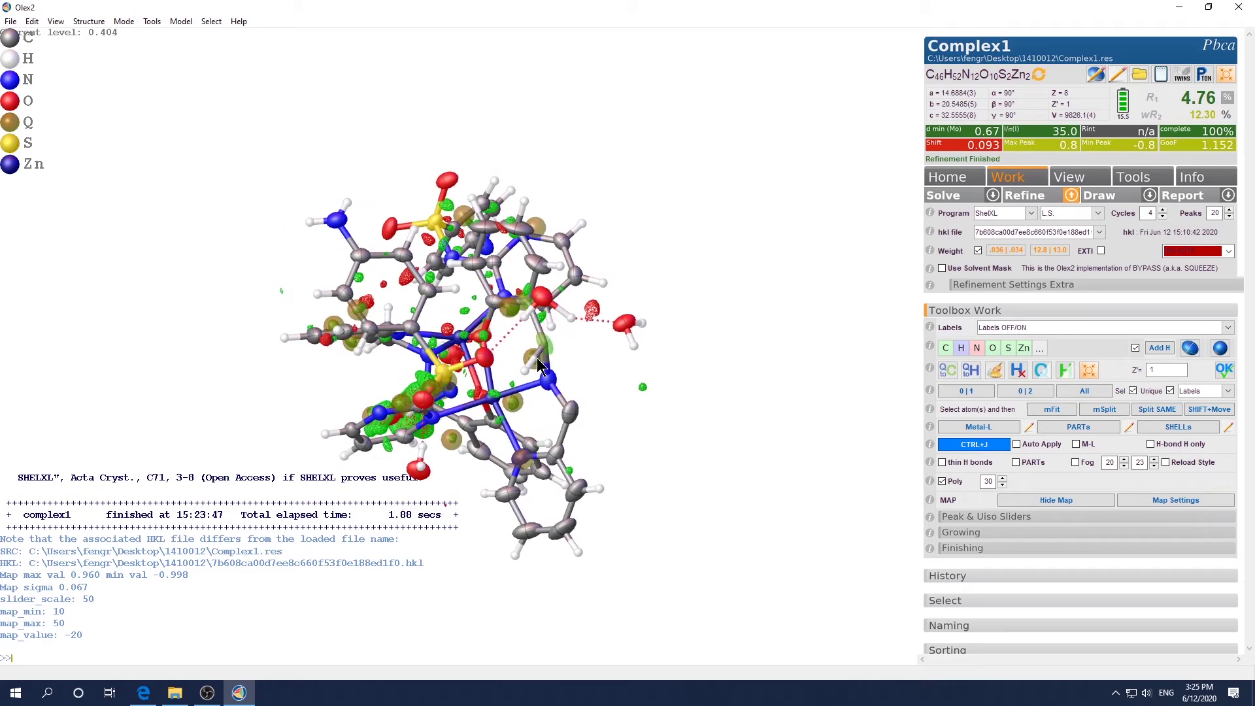
pyautogui.moveTo(524, 375)
pyautogui.press('Escape')
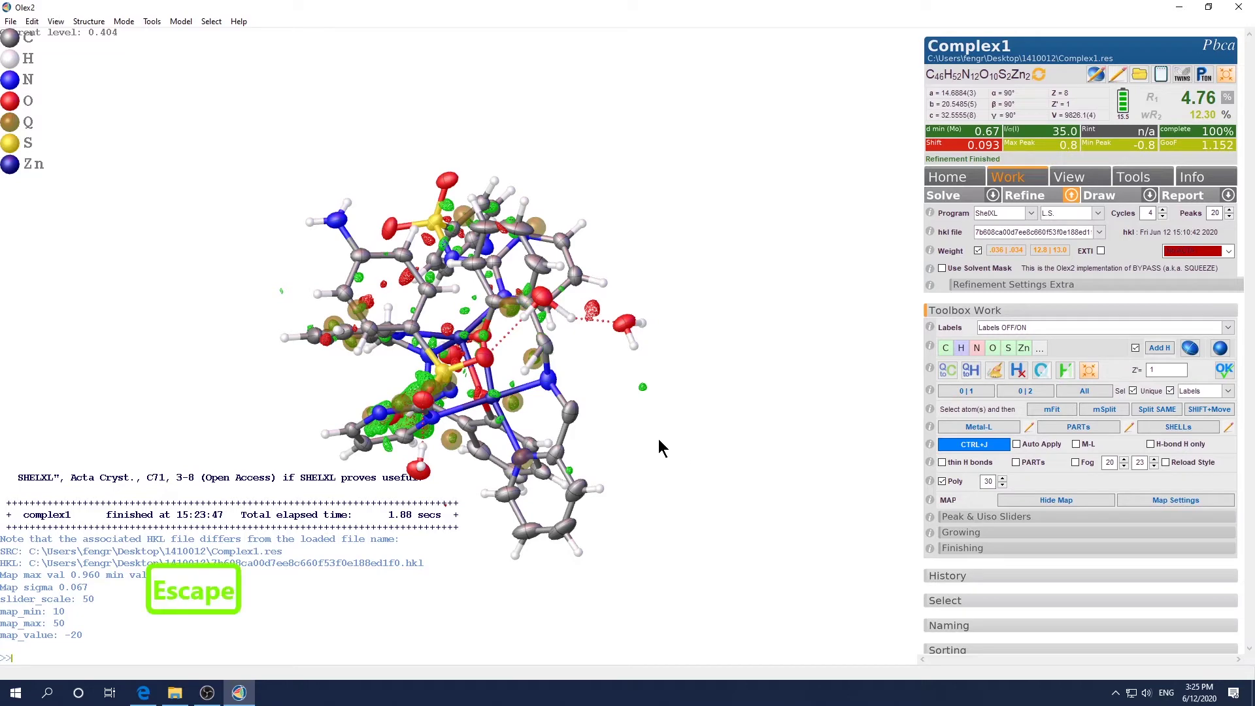
# Check the part number and occupancy of C10' in the second disorder component.
pyautogui.moveTo(629, 415); pyautogui.dragTo(581, 399)
pyautogui.moveTo(578, 392)
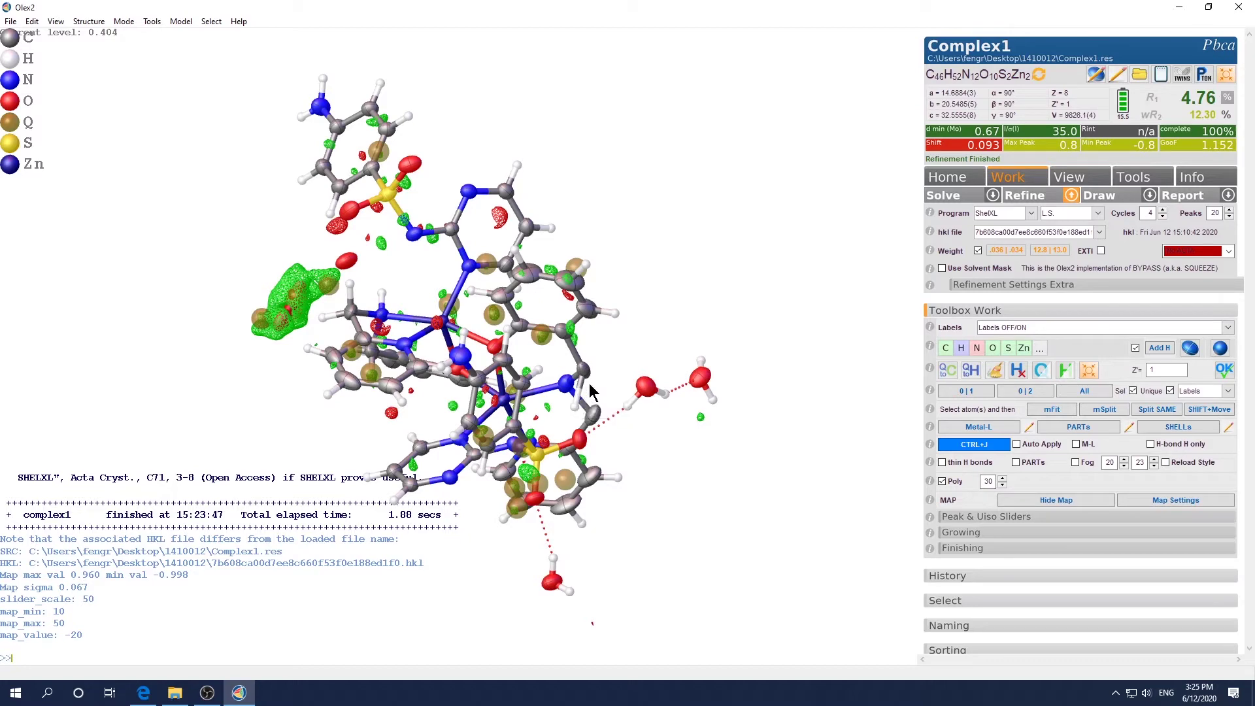
pyautogui.moveTo(602, 378)
pyautogui.mouseDown()
pyautogui.moveTo(614, 352)
pyautogui.moveTo(615, 378)
pyautogui.mouseUp()
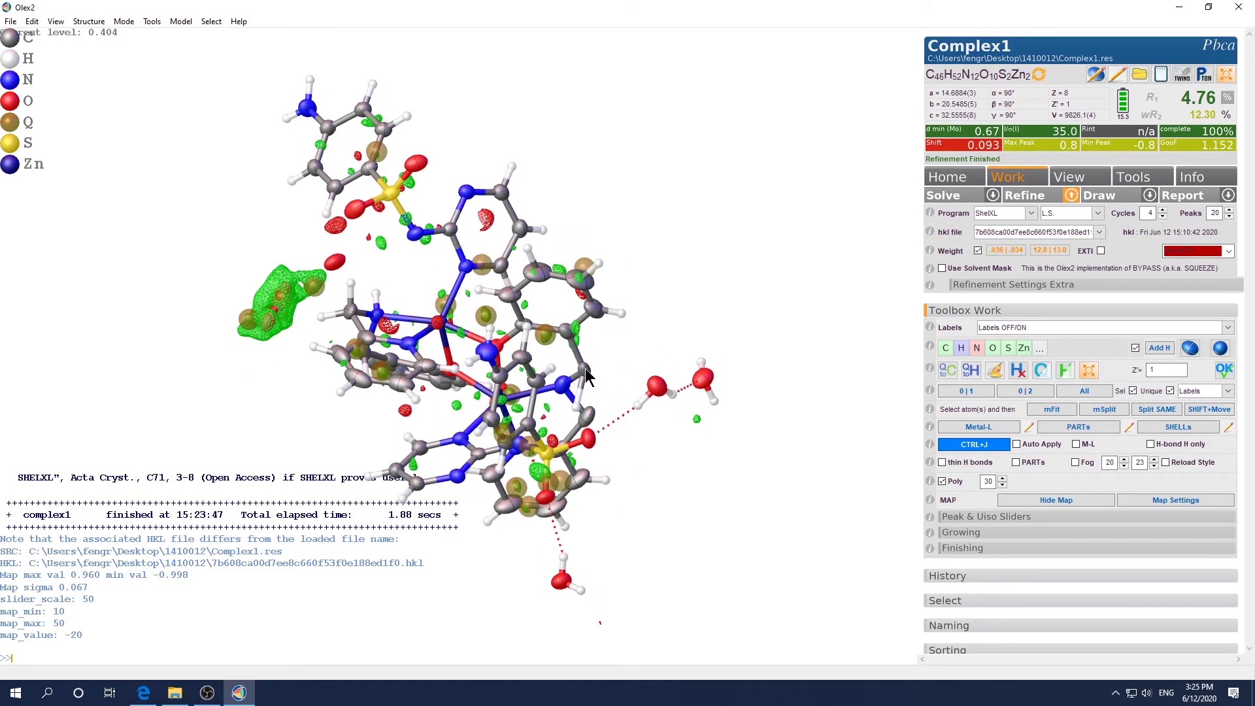
pyautogui.moveTo(586, 375)
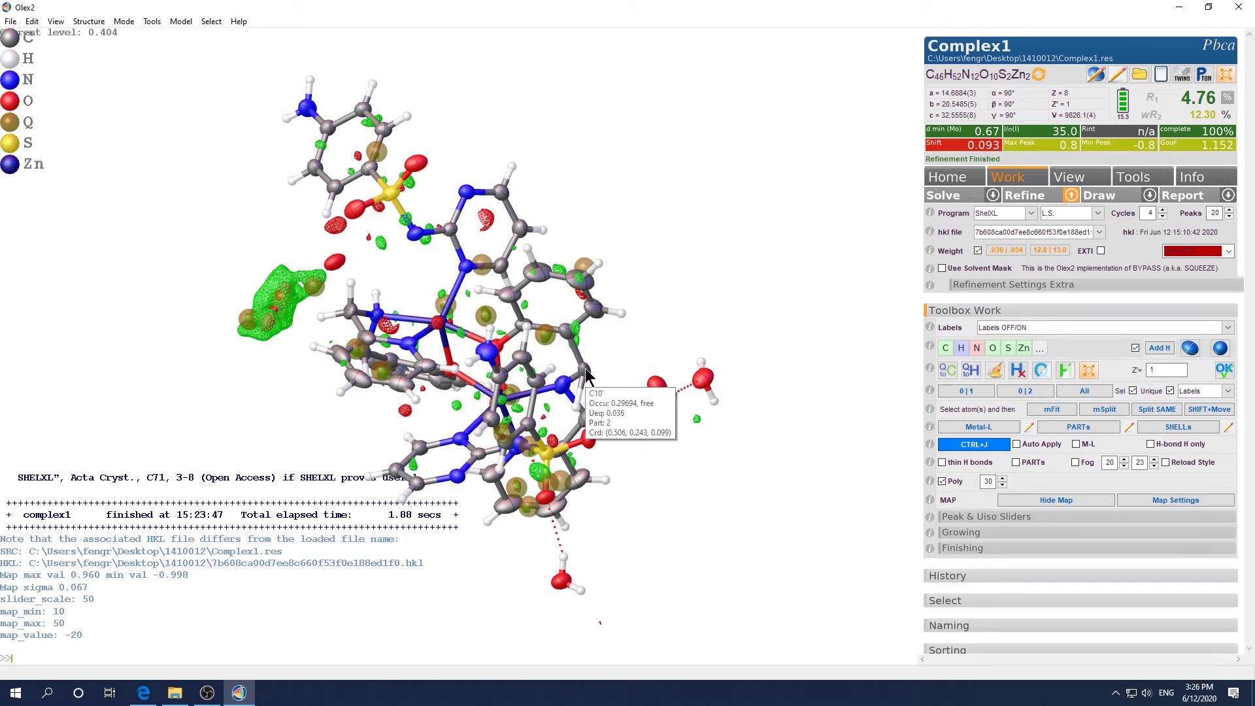
pyautogui.moveTo(579, 413)
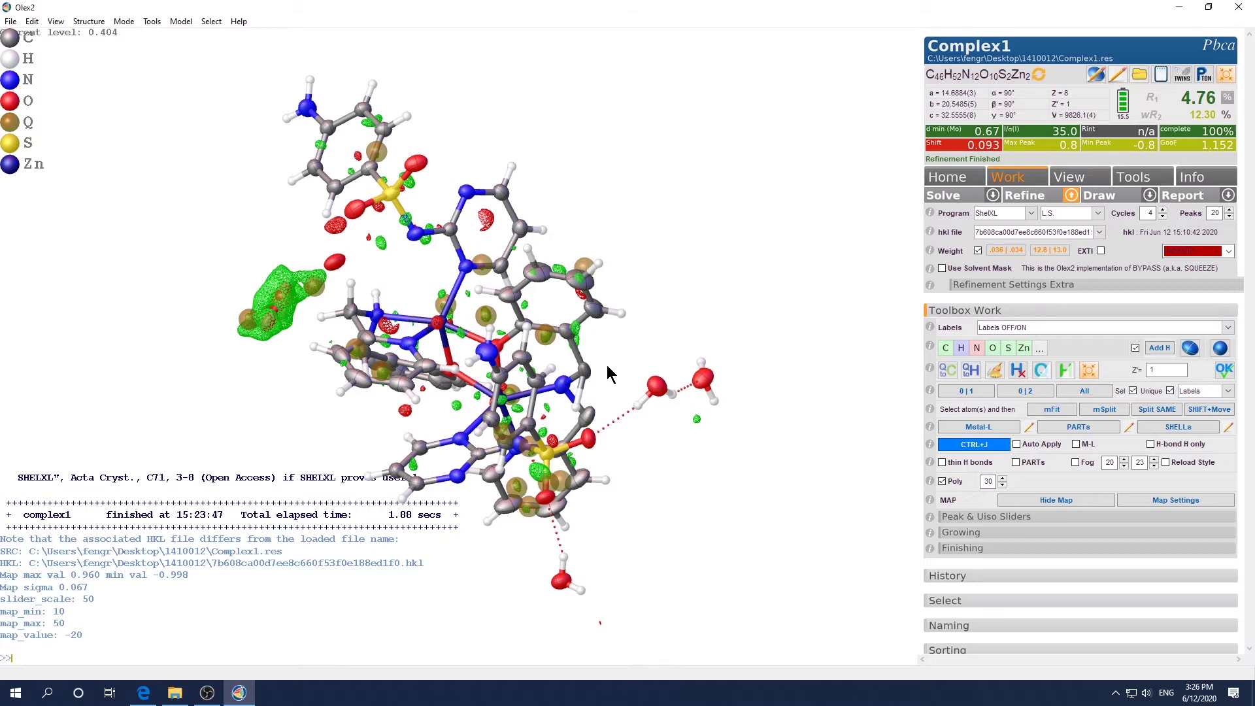
pyautogui.moveTo(608, 373); pyautogui.dragTo(591, 374)
pyautogui.moveTo(586, 372)
# Display all disorder parts of the structure together again.
pyautogui.write('tie')
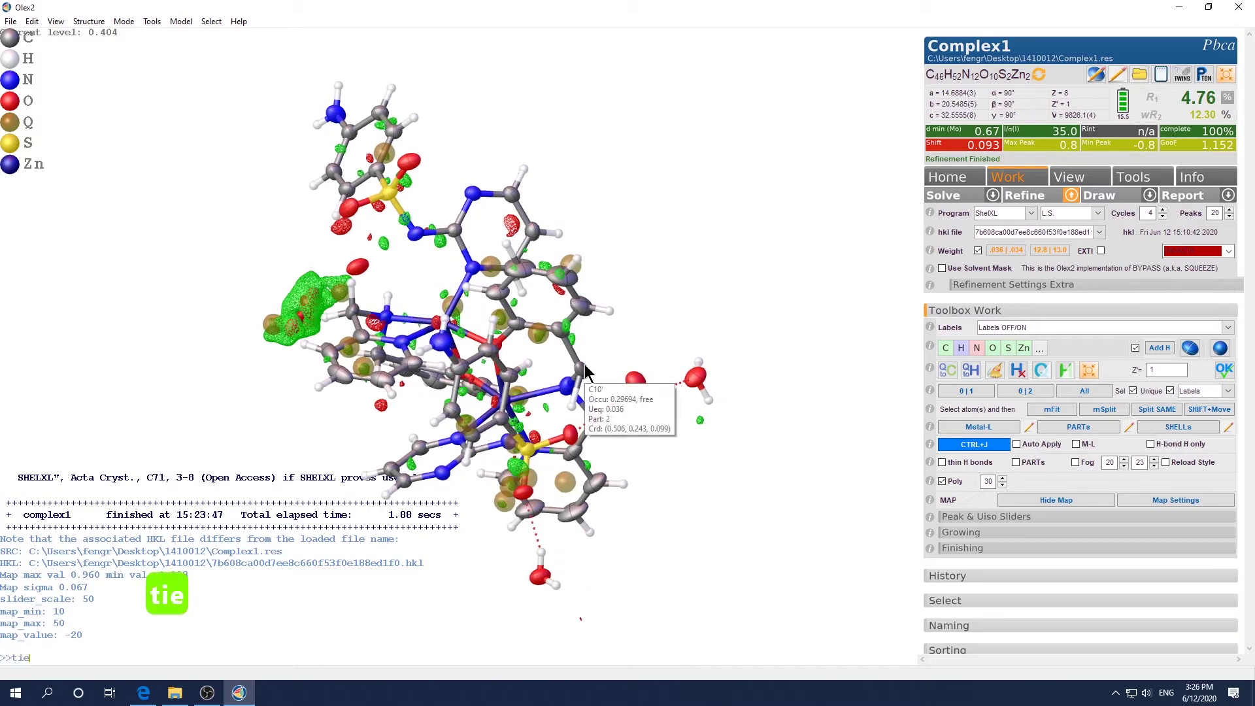
pyautogui.press('BackSpace')
pyautogui.press('BackSpace')
pyautogui.press('BackSpace')
pyautogui.press('BackSpace')
pyautogui.write('showp')
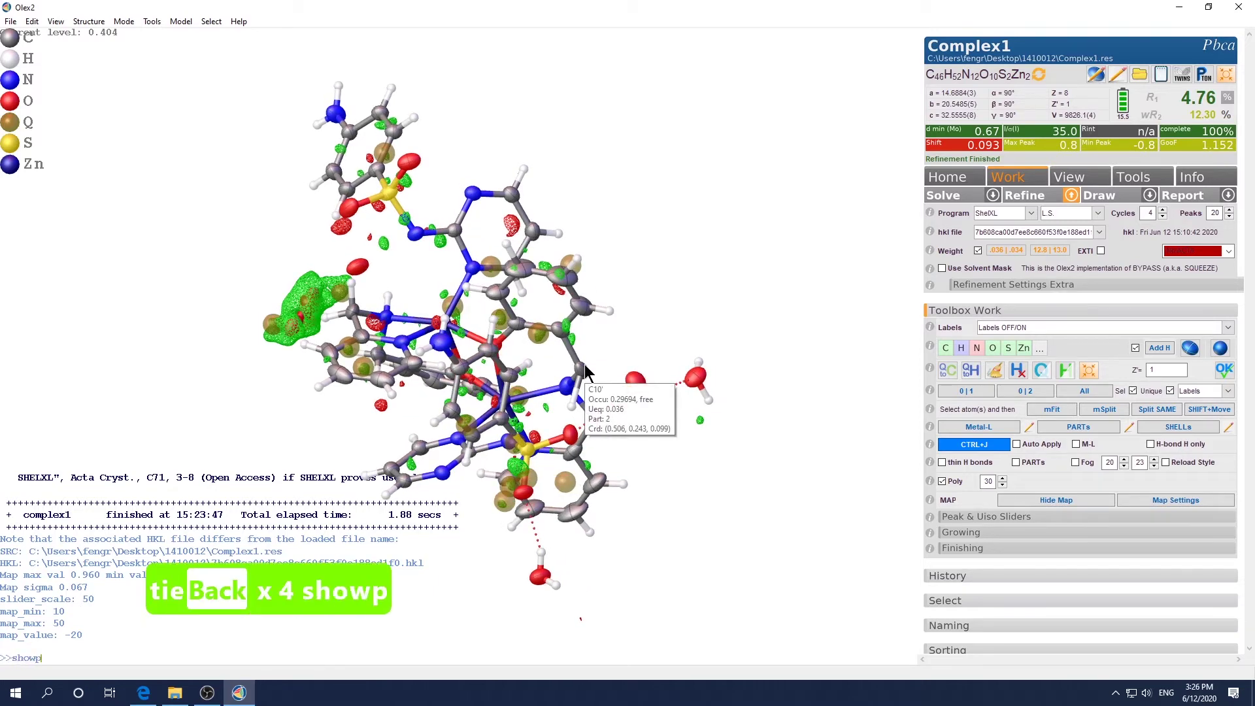
pyautogui.press('Return')
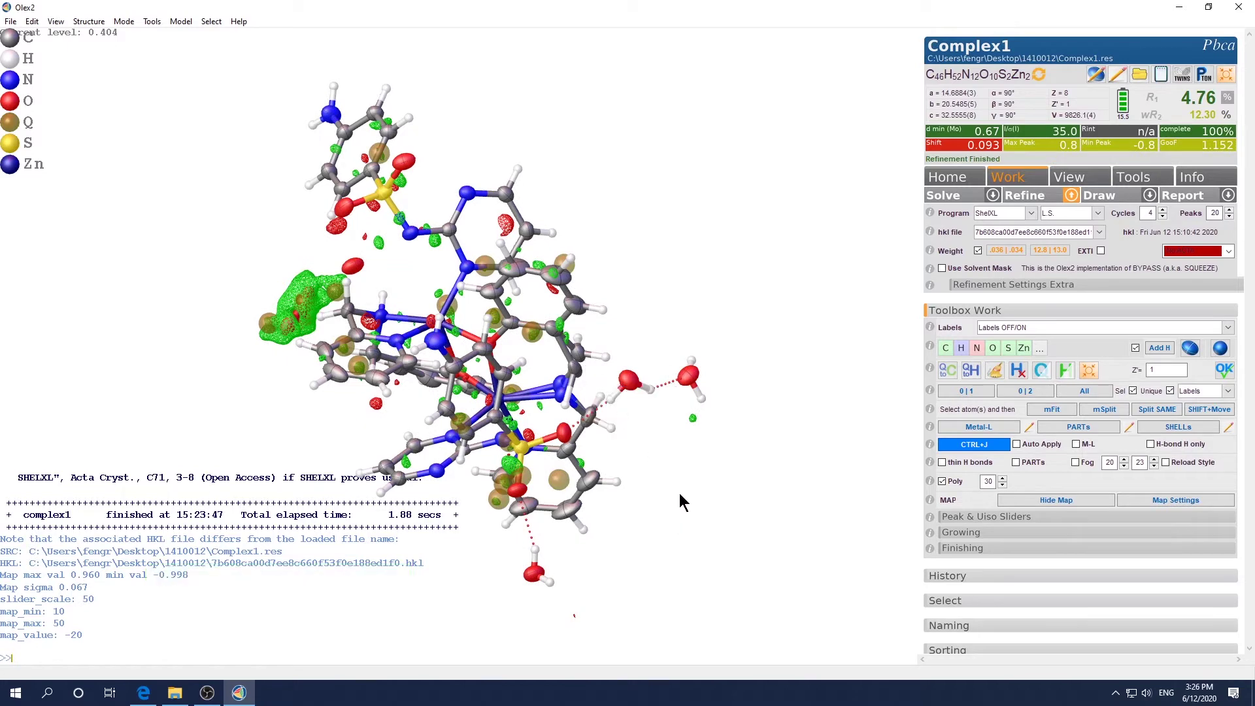
# Examine the overlapping disorder components around C10' and the residual density and Q peaks across the whole structure.
pyautogui.moveTo(680, 493); pyautogui.dragTo(566, 395)
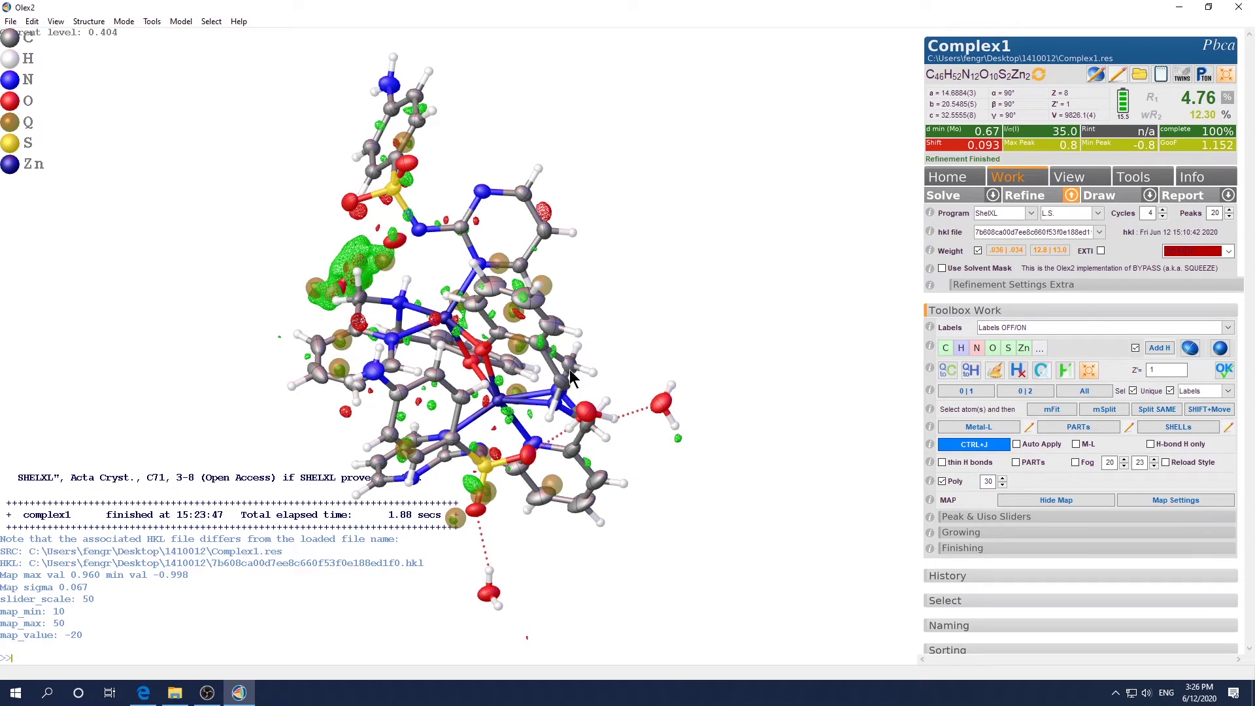
pyautogui.moveTo(564, 381)
pyautogui.moveTo(561, 391)
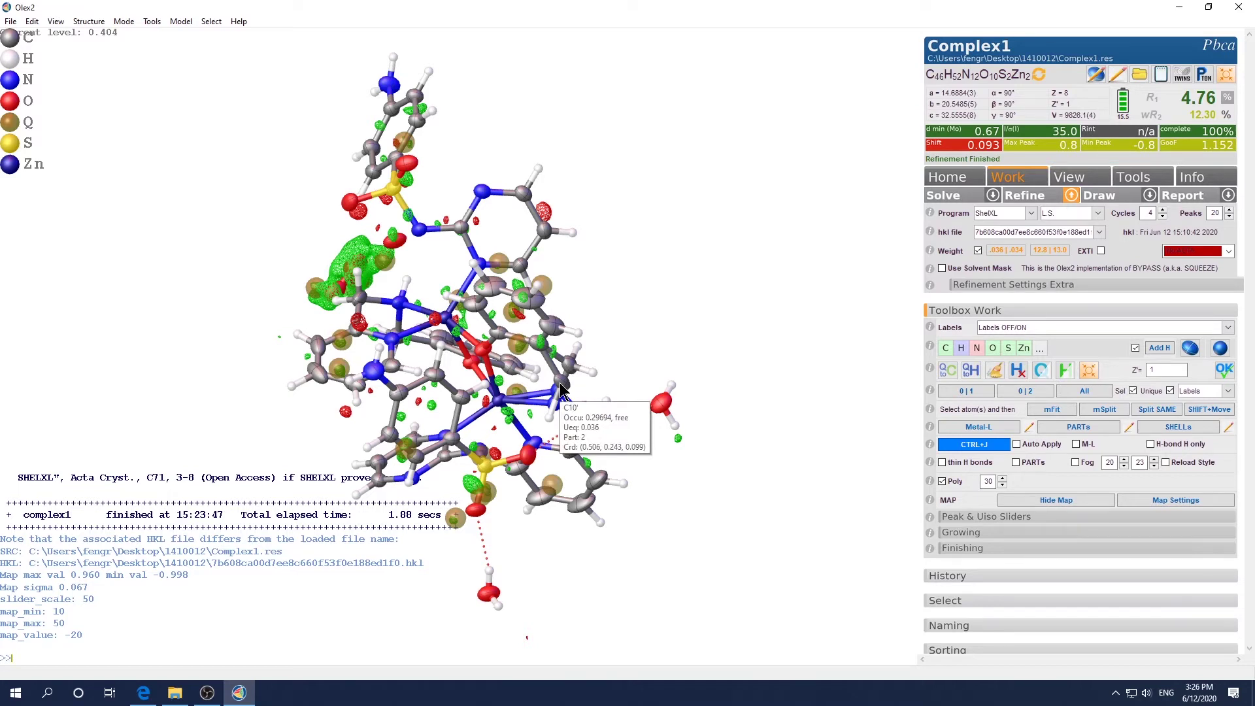
pyautogui.moveTo(567, 368)
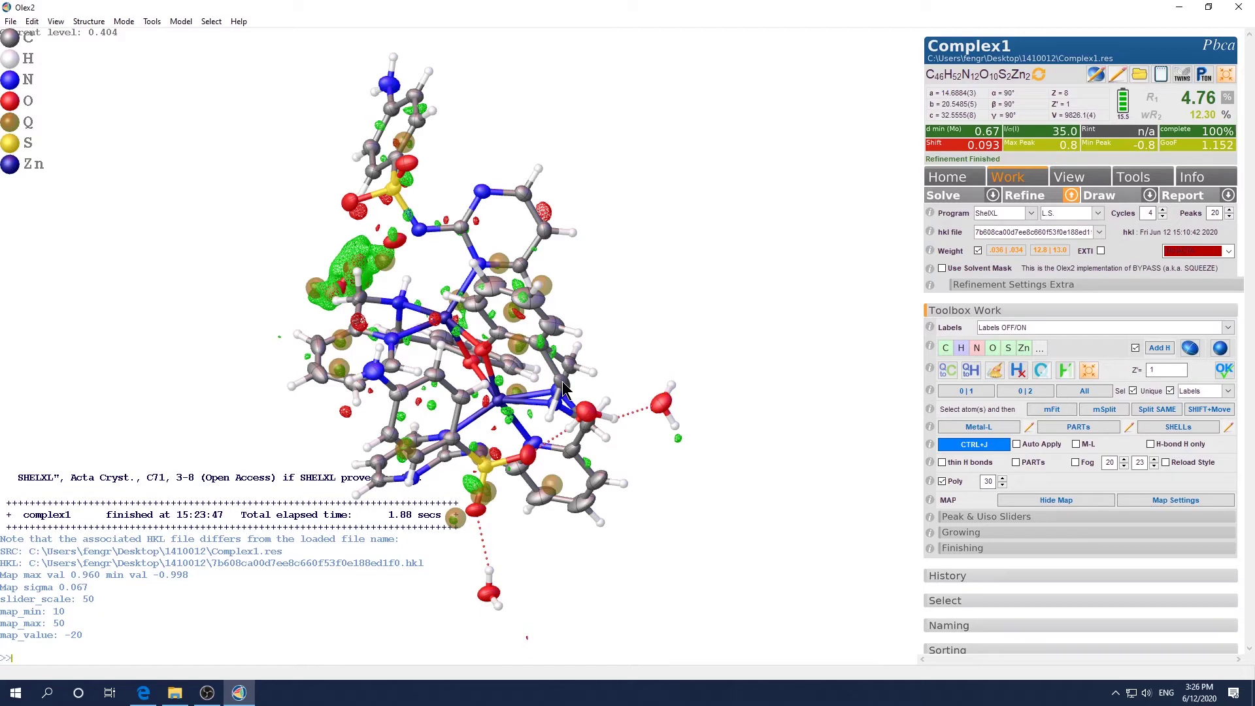
pyautogui.moveTo(603, 360); pyautogui.dragTo(615, 363)
pyautogui.moveTo(602, 385)
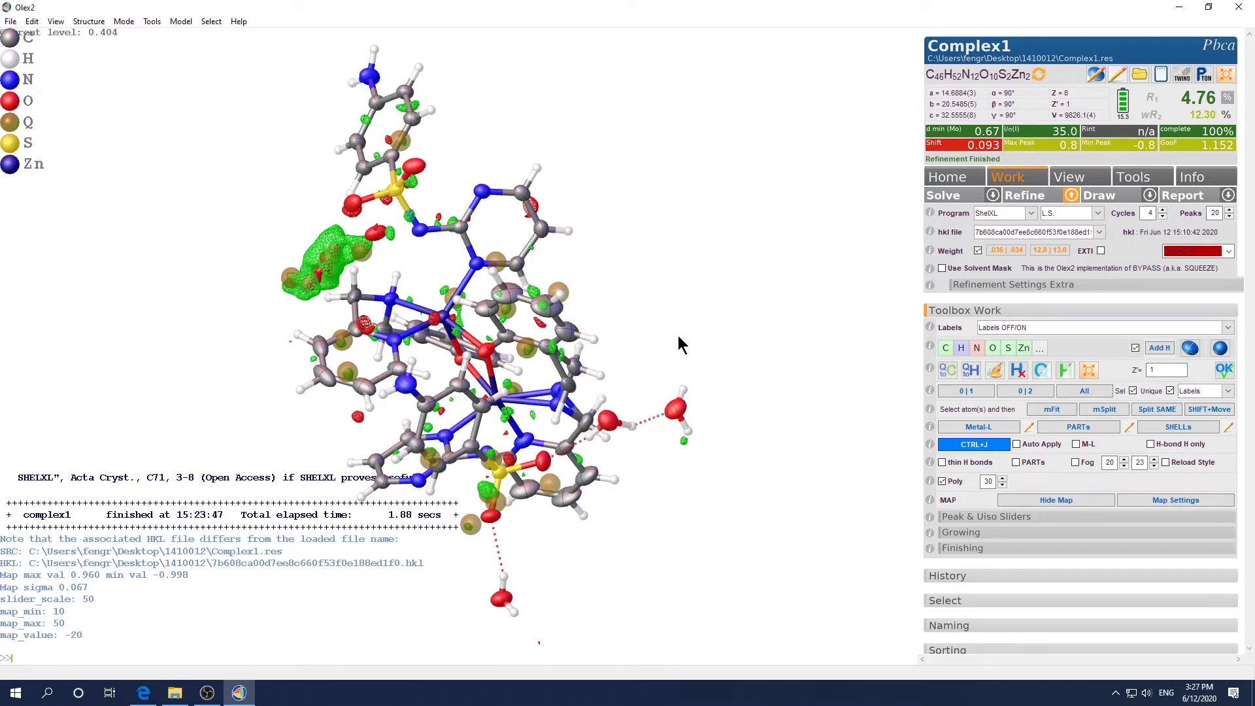
pyautogui.moveTo(673, 336); pyautogui.dragTo(661, 378)
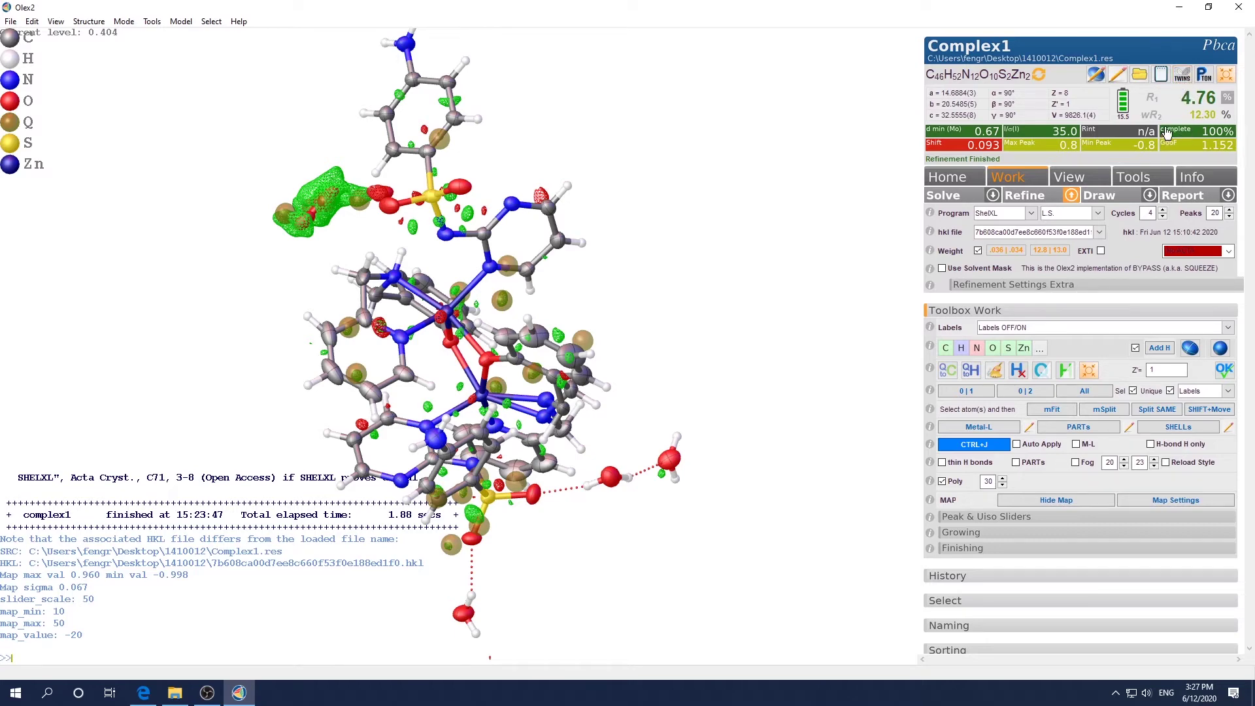
pyautogui.moveTo(495, 370); pyautogui.dragTo(481, 337)
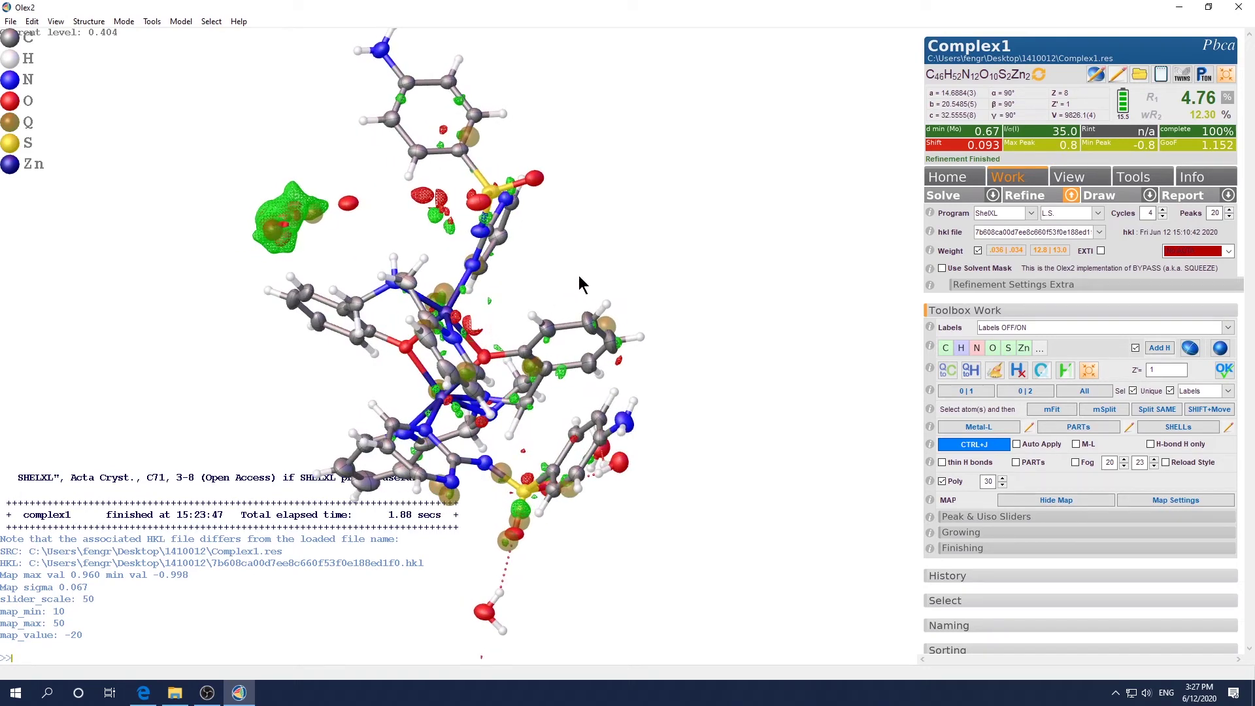
pyautogui.moveTo(578, 276); pyautogui.dragTo(588, 329)
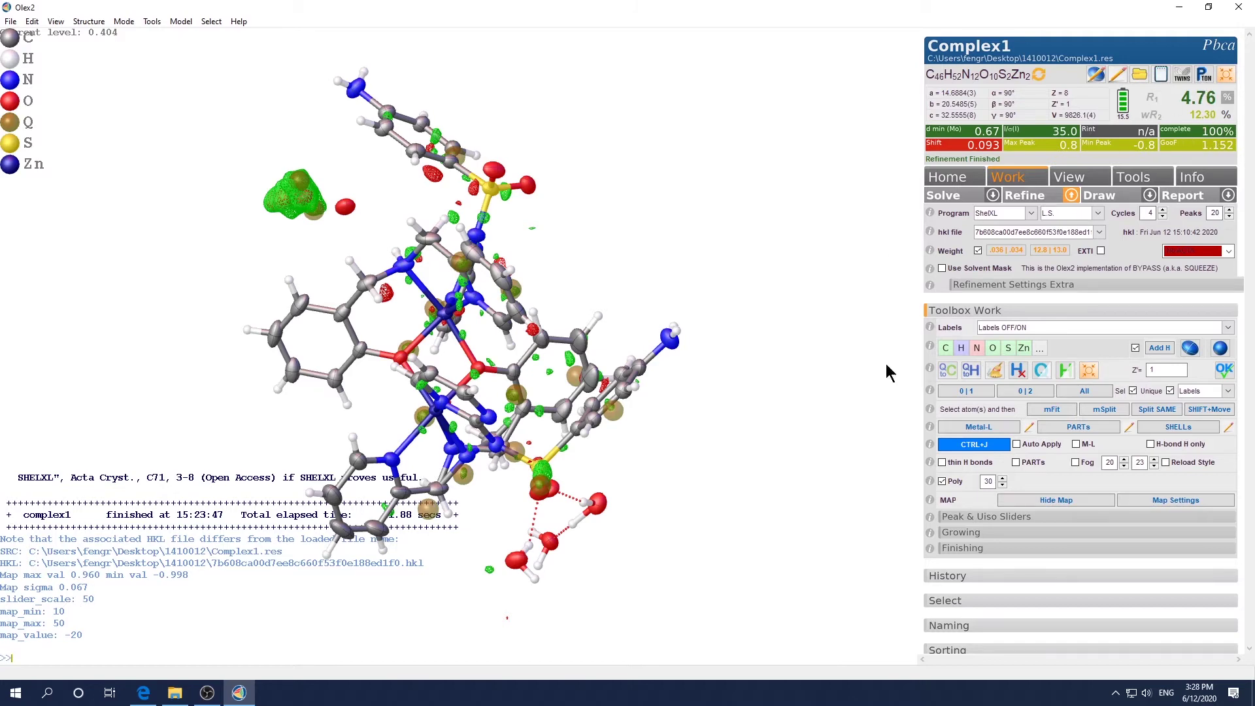
pyautogui.moveTo(686, 434); pyautogui.dragTo(533, 281)
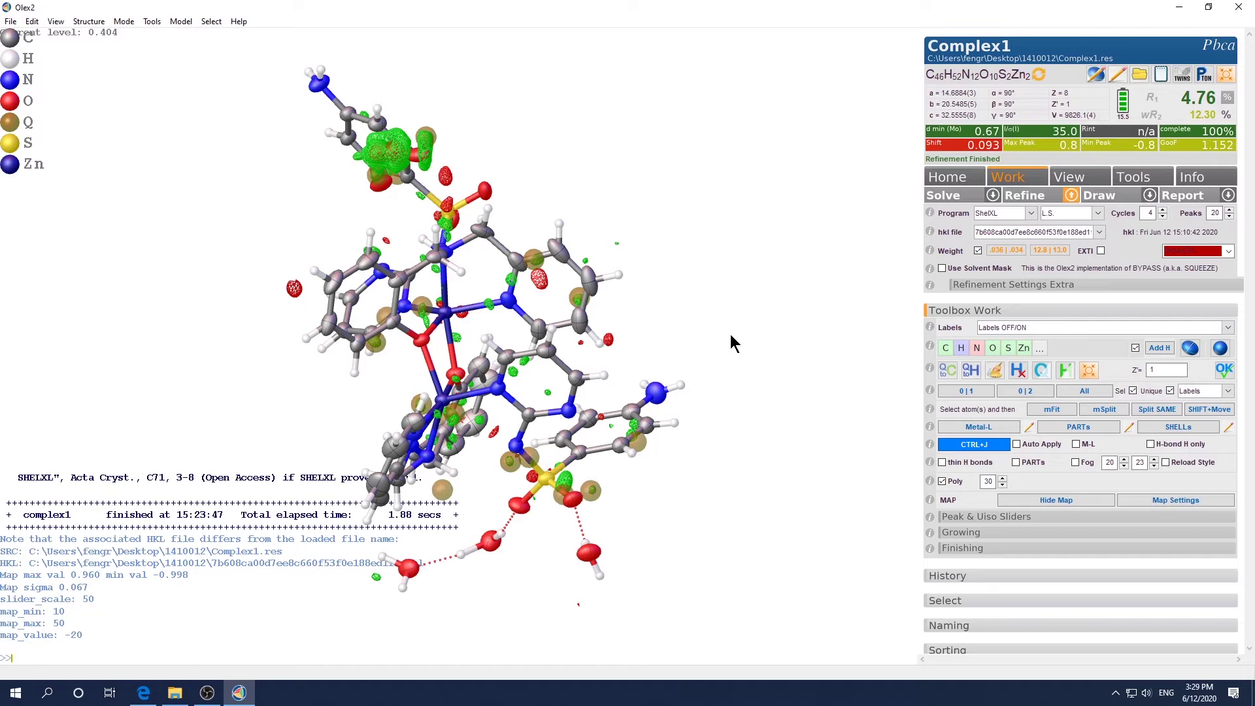
pyautogui.moveTo(730, 336); pyautogui.dragTo(676, 423)
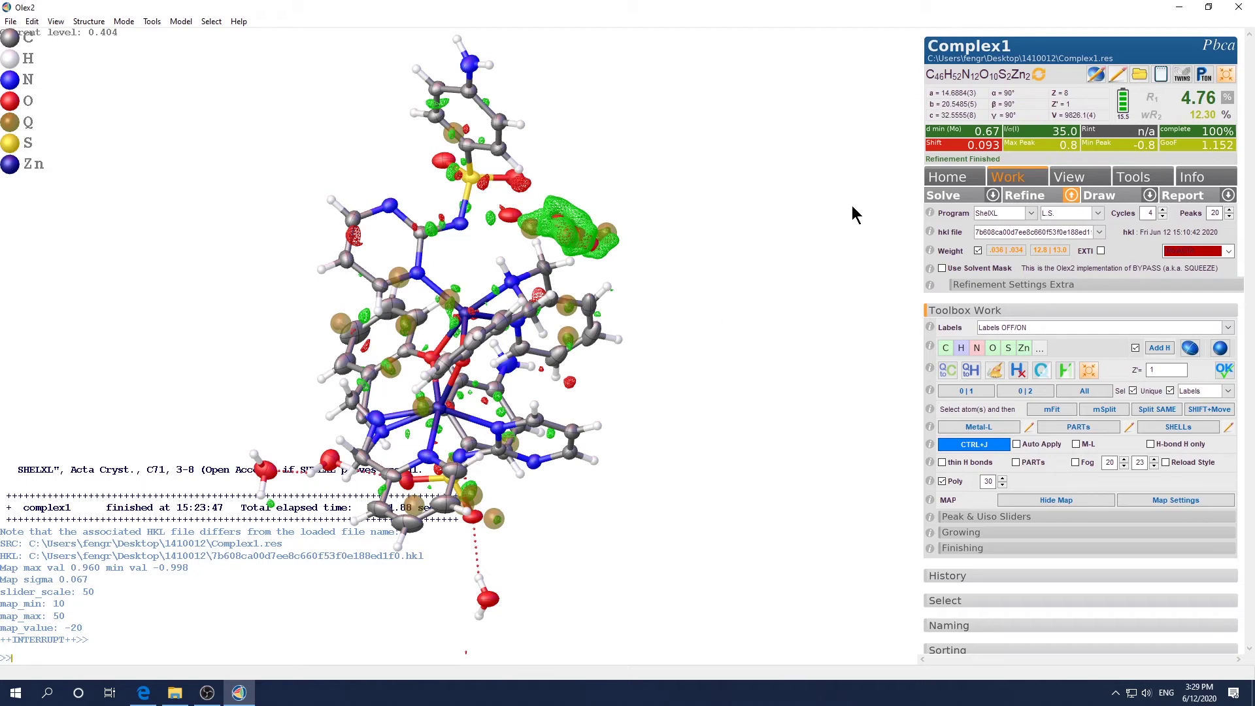
# Solve Complex1 from scratch with ShelXT, using Intrinsic Phasing in space group Pbca.
pyautogui.click(992, 197)
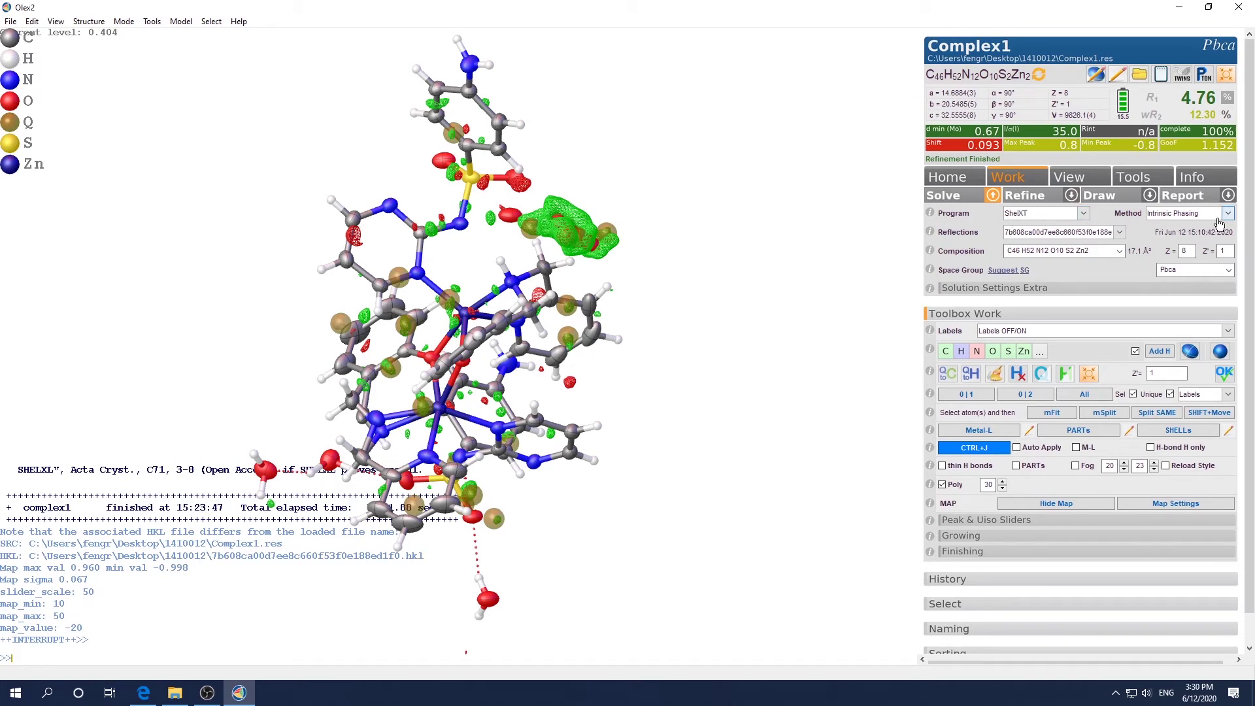
pyautogui.click(955, 200)
pyautogui.click(629, 376)
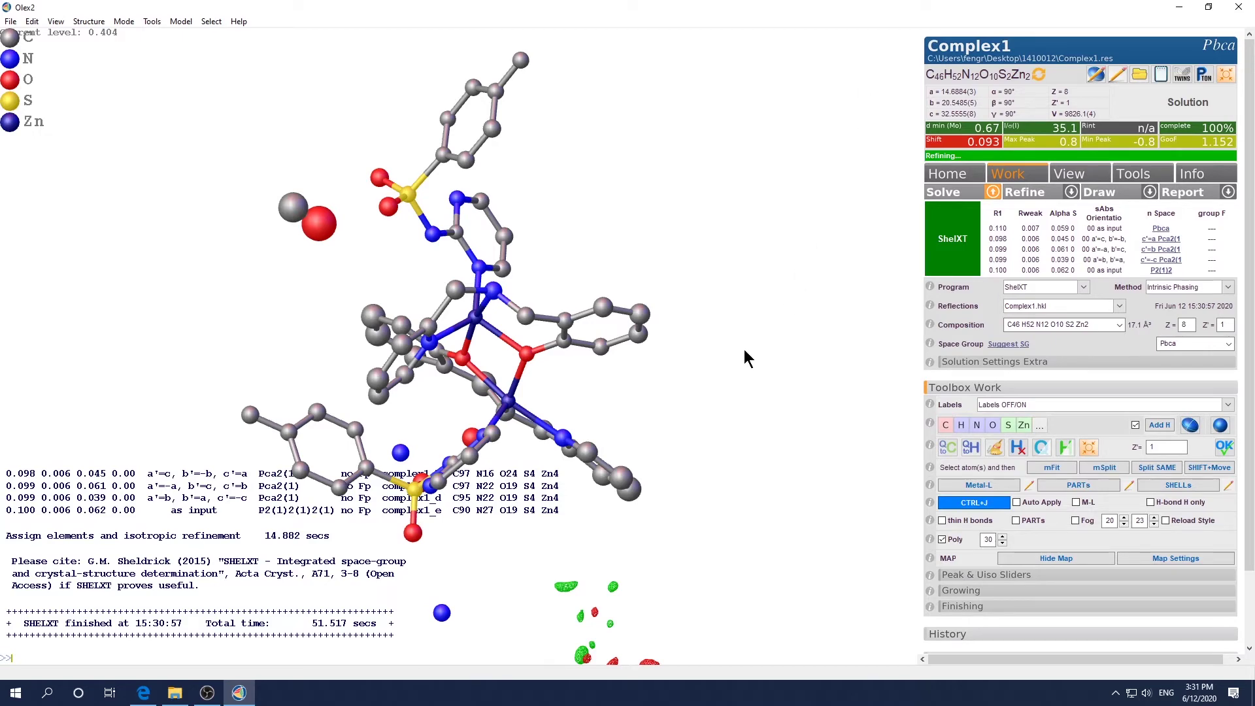
# Limit the console text shown over the model to 10 lines.
pyautogui.moveTo(729, 415); pyautogui.dragTo(729, 584)
pyautogui.write('lines 1')
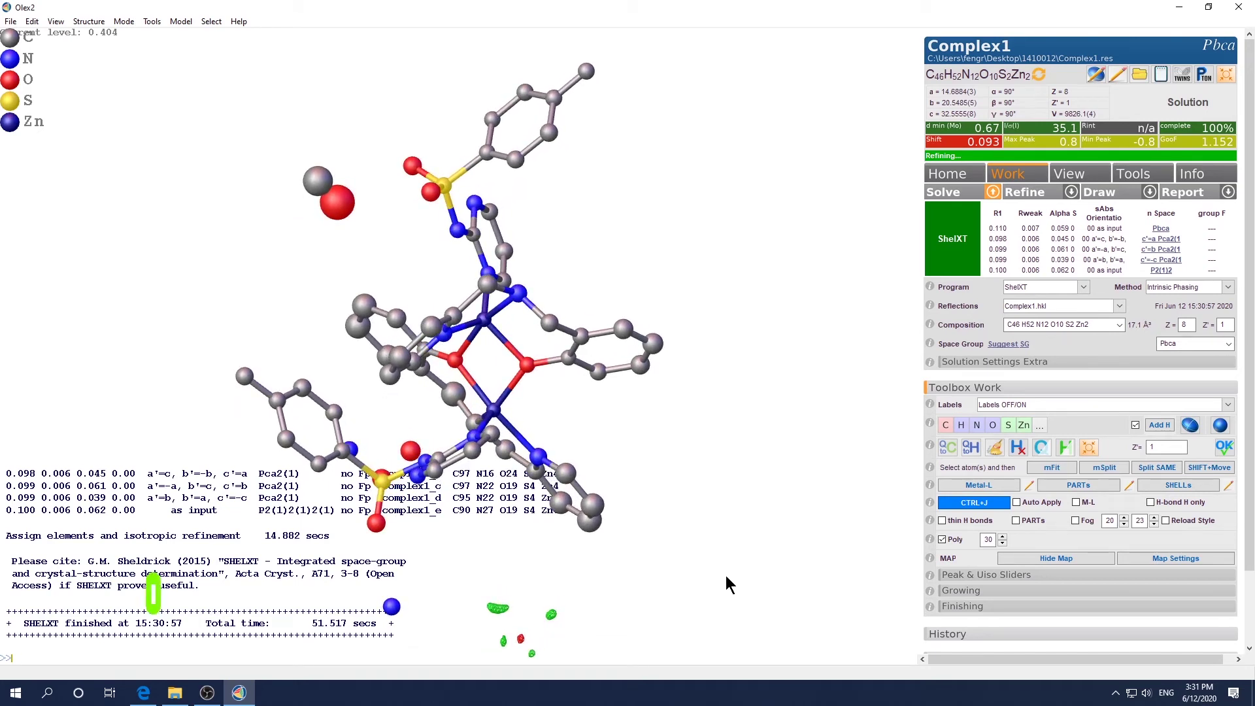
pyautogui.write('5')
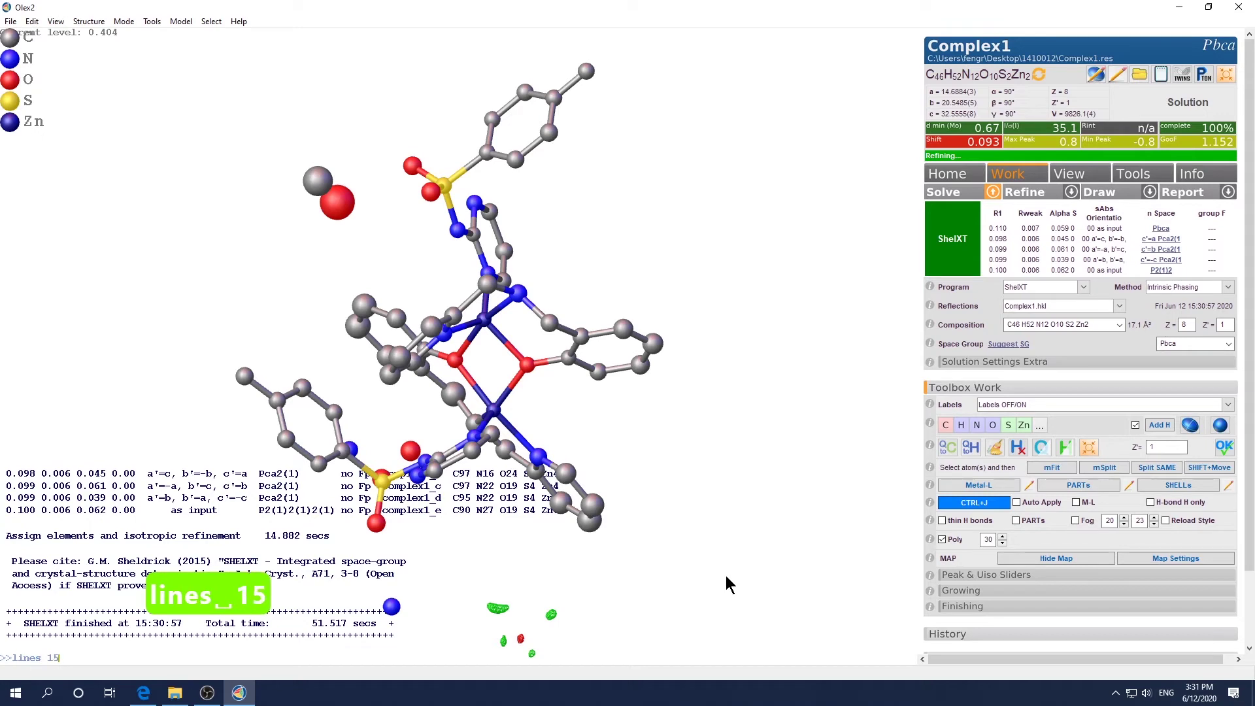
pyautogui.press('Return')
pyautogui.write('liness')
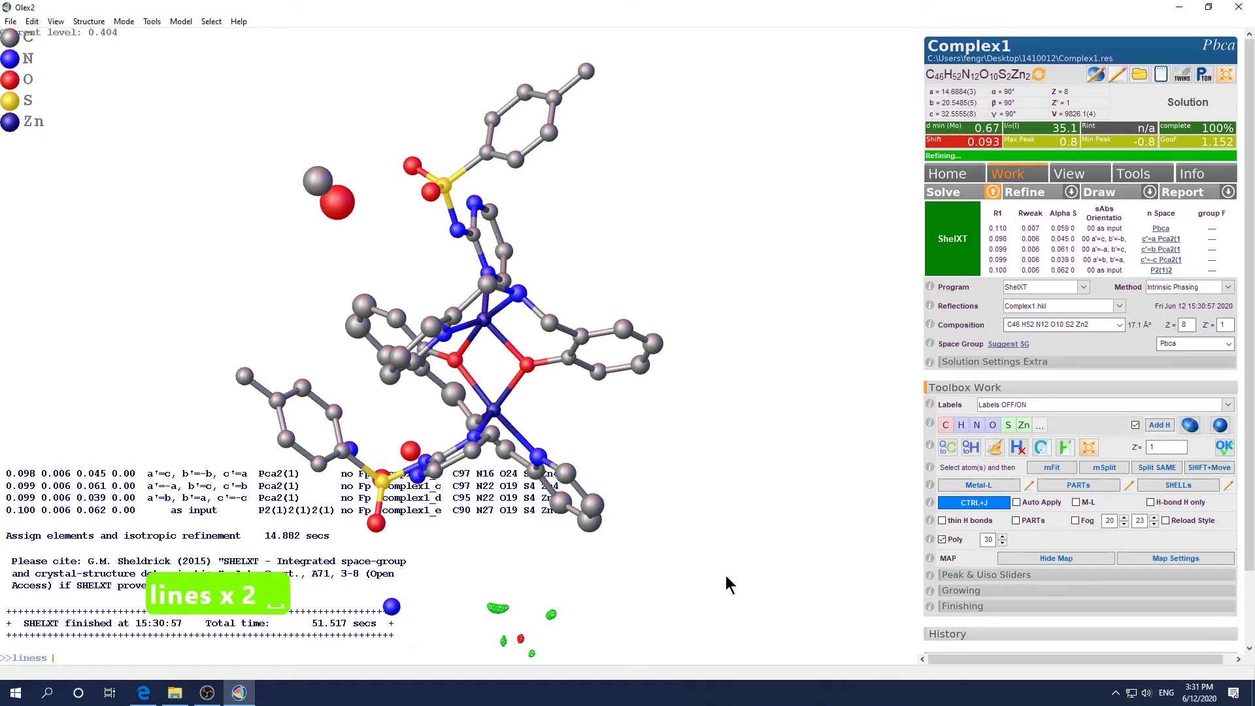
pyautogui.press('BackSpace')
pyautogui.press('BackSpace')
pyautogui.write('10')
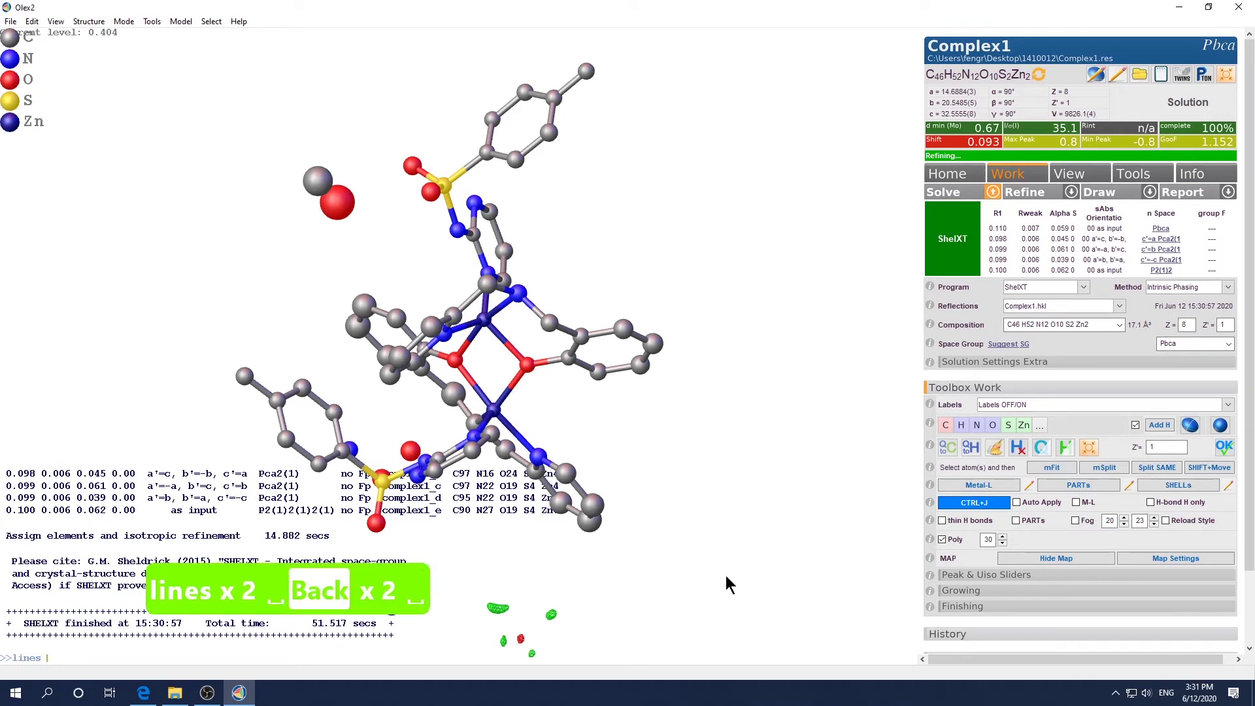
pyautogui.press('Return')
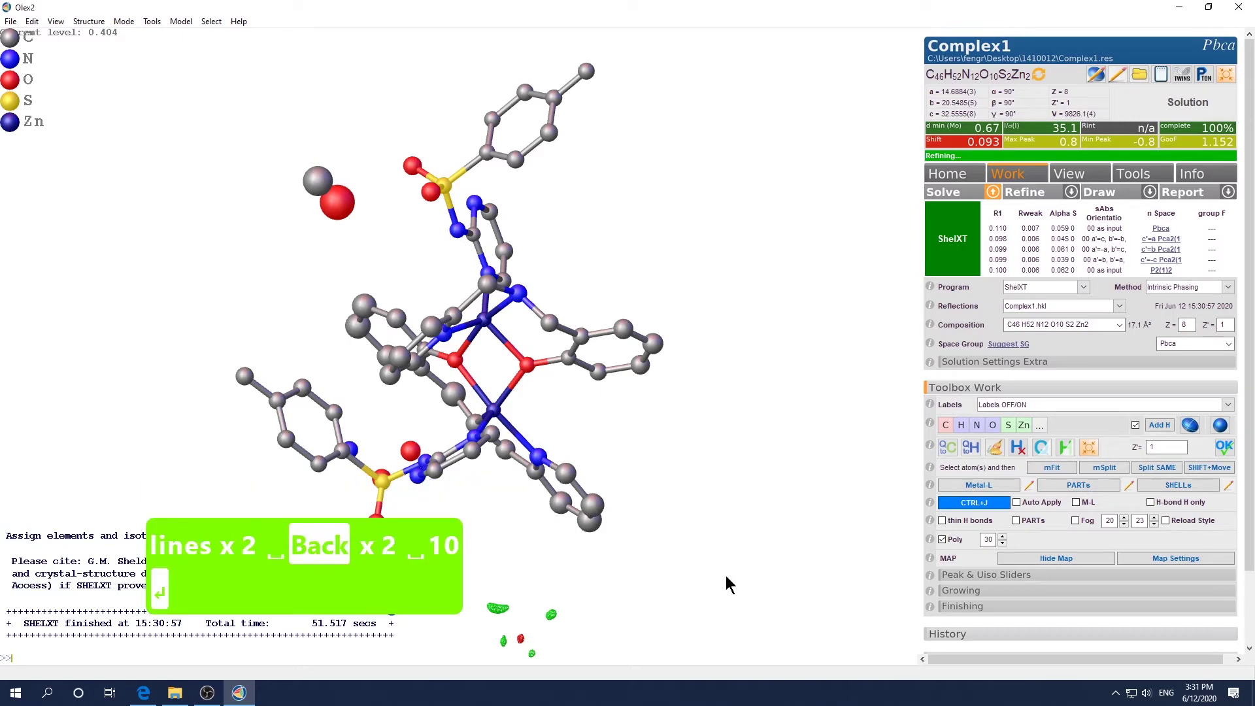
# Hide the leftover electron density map and view the newly solved model.
pyautogui.moveTo(661, 461); pyautogui.dragTo(704, 420)
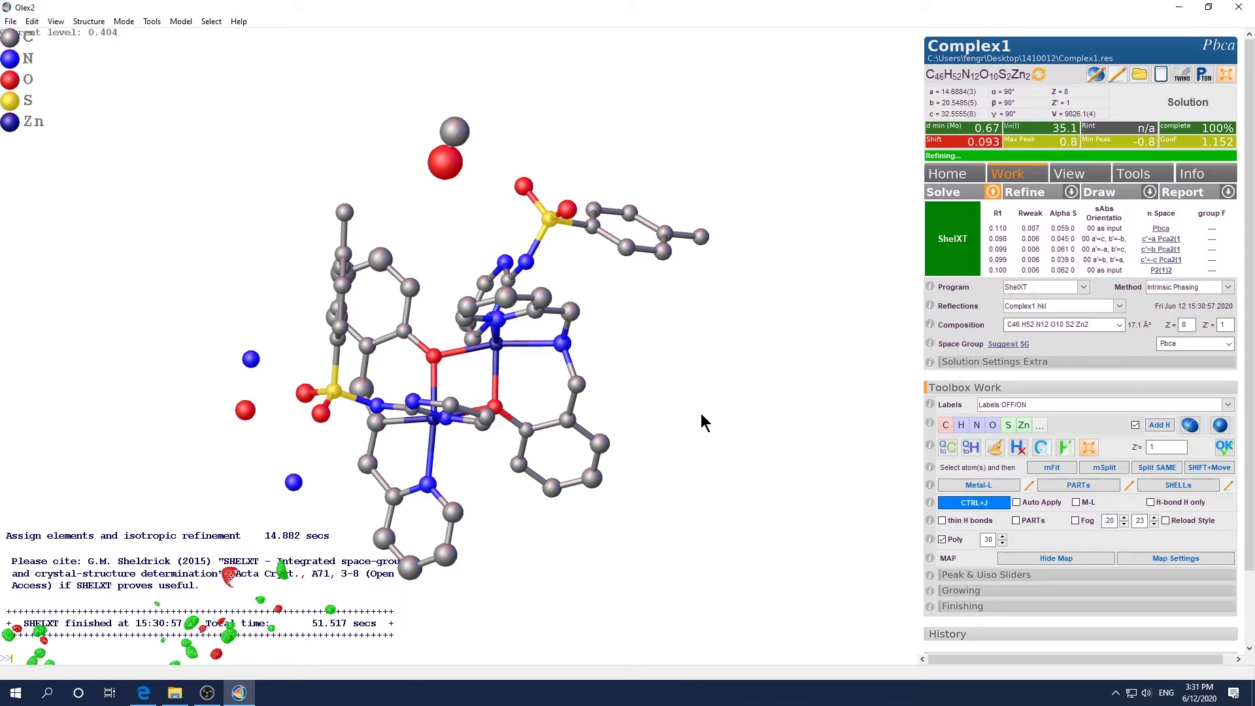
pyautogui.hotkey('ctrl', 'm')
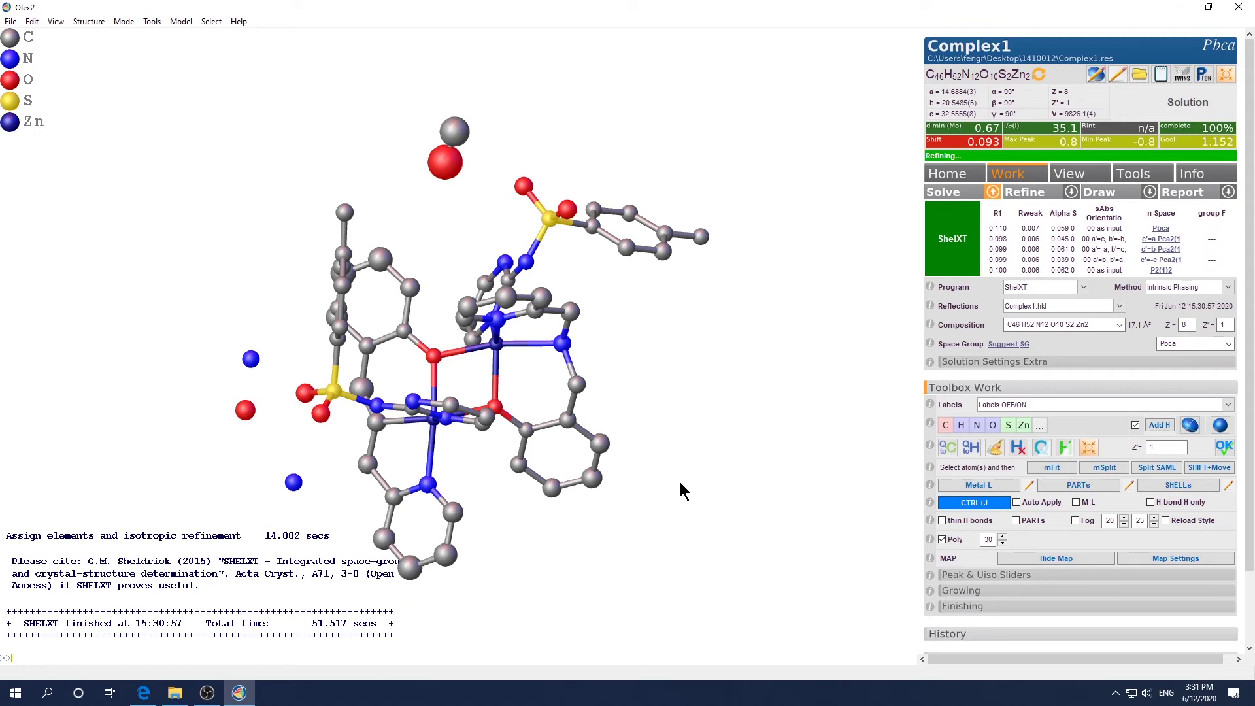
pyautogui.moveTo(681, 490)
pyautogui.mouseDown()
pyautogui.moveTo(701, 465)
pyautogui.moveTo(666, 476)
pyautogui.moveTo(686, 517)
pyautogui.moveTo(667, 501)
pyautogui.mouseUp()
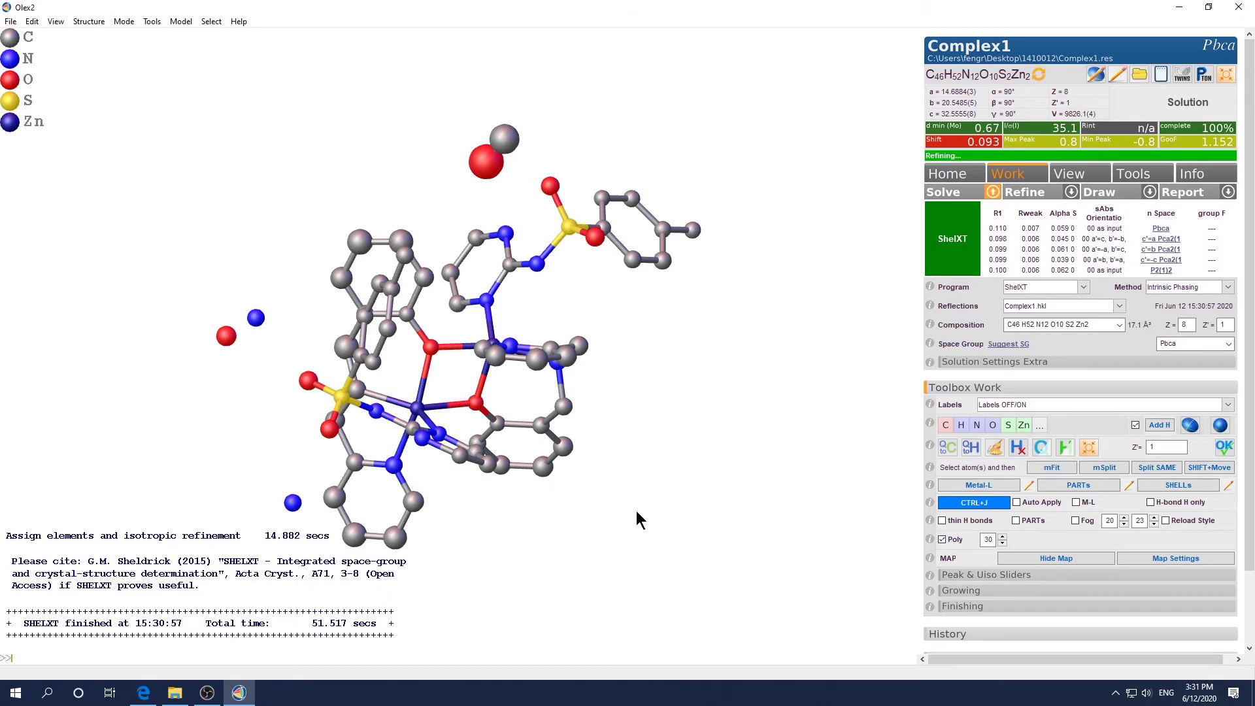
# Reassign the two isolated nitrogen atoms beside the complex as oxygen.
pyautogui.moveTo(637, 512); pyautogui.dragTo(389, 497)
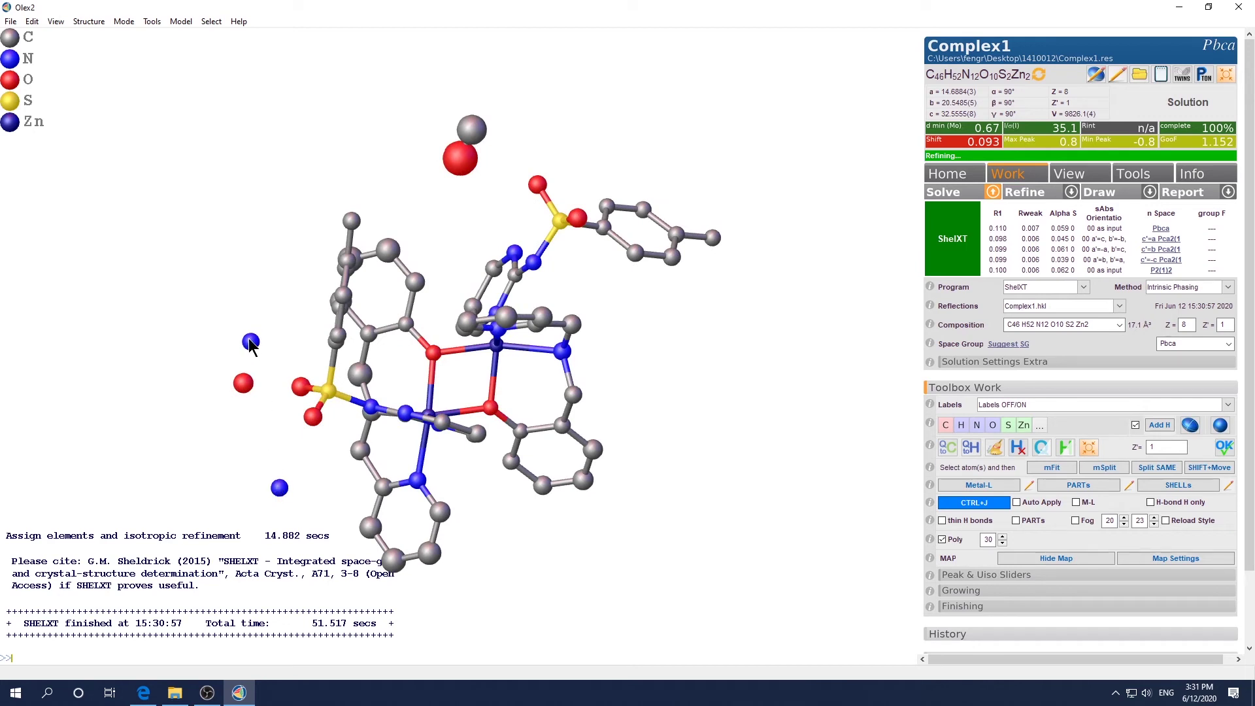
pyautogui.click(281, 490)
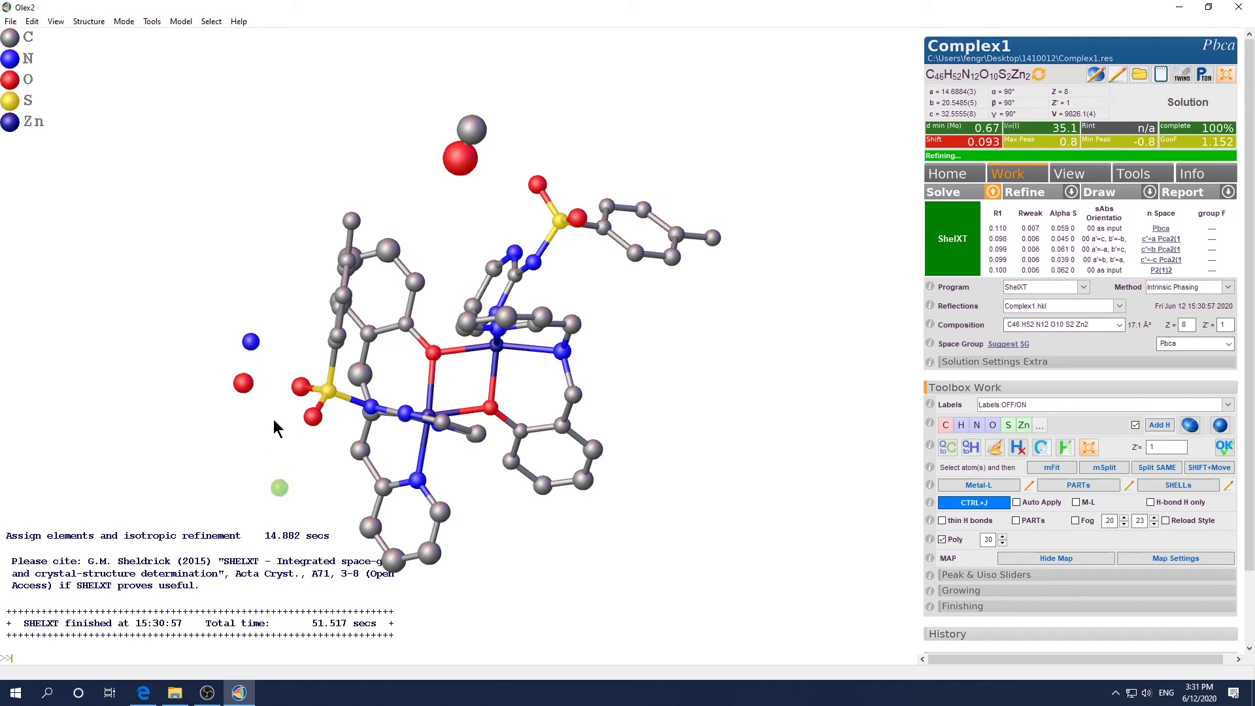
pyautogui.click(253, 343)
pyautogui.click(993, 425)
# Delete the isolated oxygen–carbon pair with oversized spheres lying outside the complex.
pyautogui.moveTo(513, 549); pyautogui.dragTo(568, 359)
pyautogui.moveTo(668, 263); pyautogui.dragTo(664, 505)
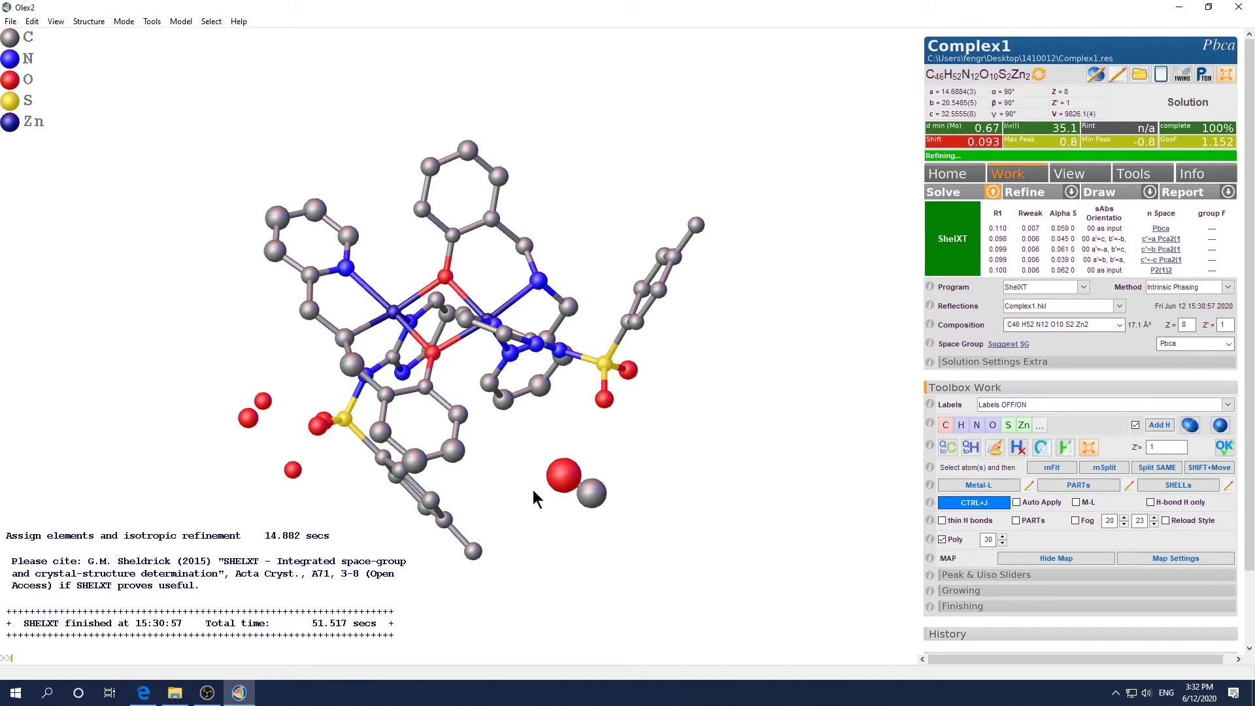
pyautogui.moveTo(596, 547); pyautogui.dragTo(578, 533)
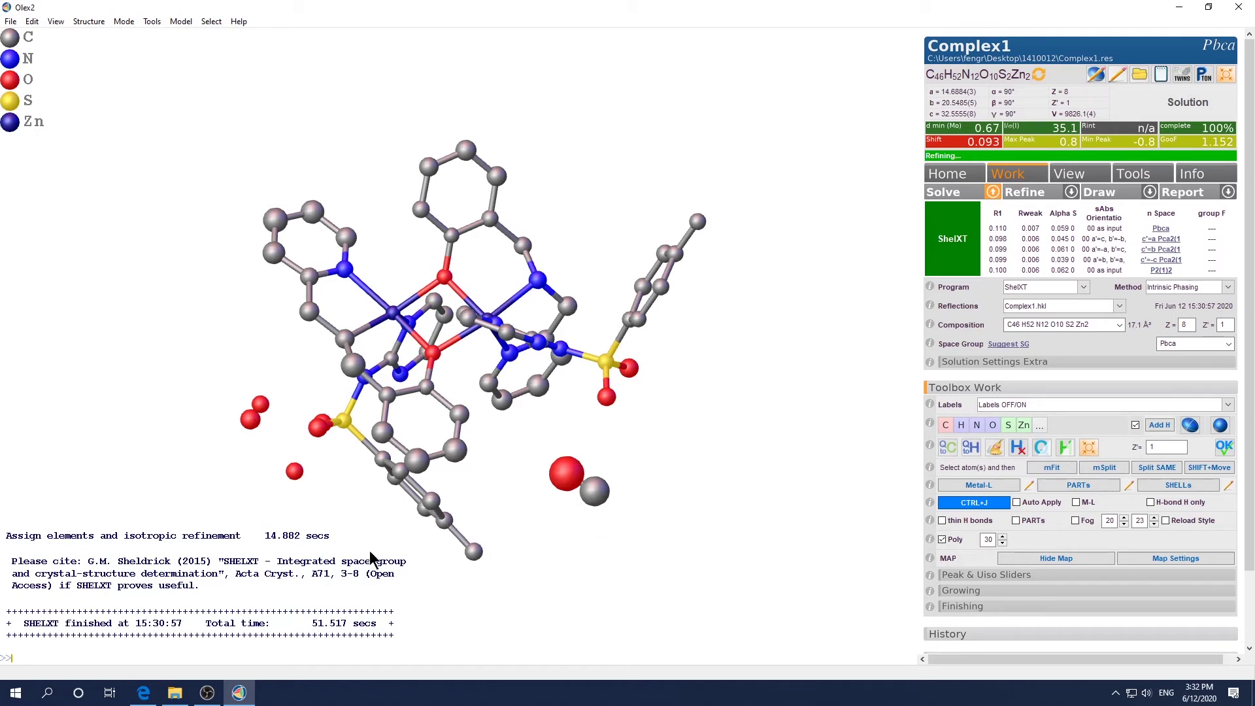
pyautogui.moveTo(621, 567); pyautogui.dragTo(681, 527)
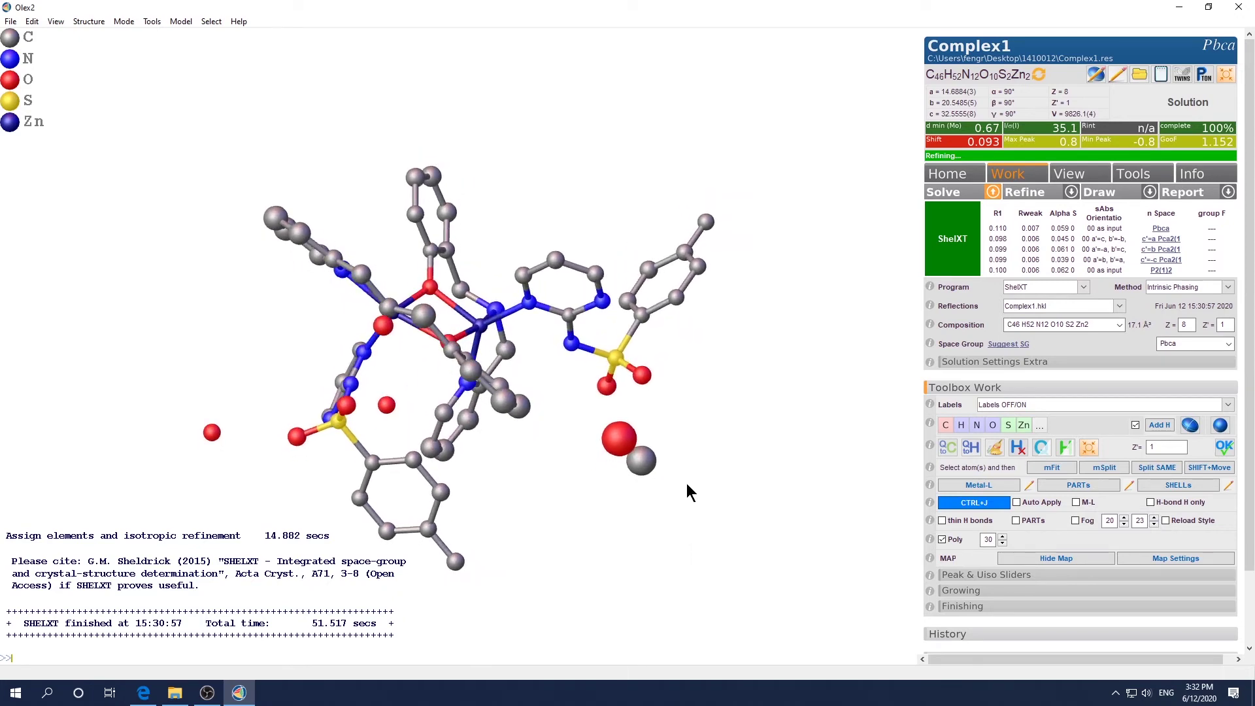
pyautogui.moveTo(644, 466)
pyautogui.moveTo(661, 477); pyautogui.dragTo(697, 460)
pyautogui.click(639, 446)
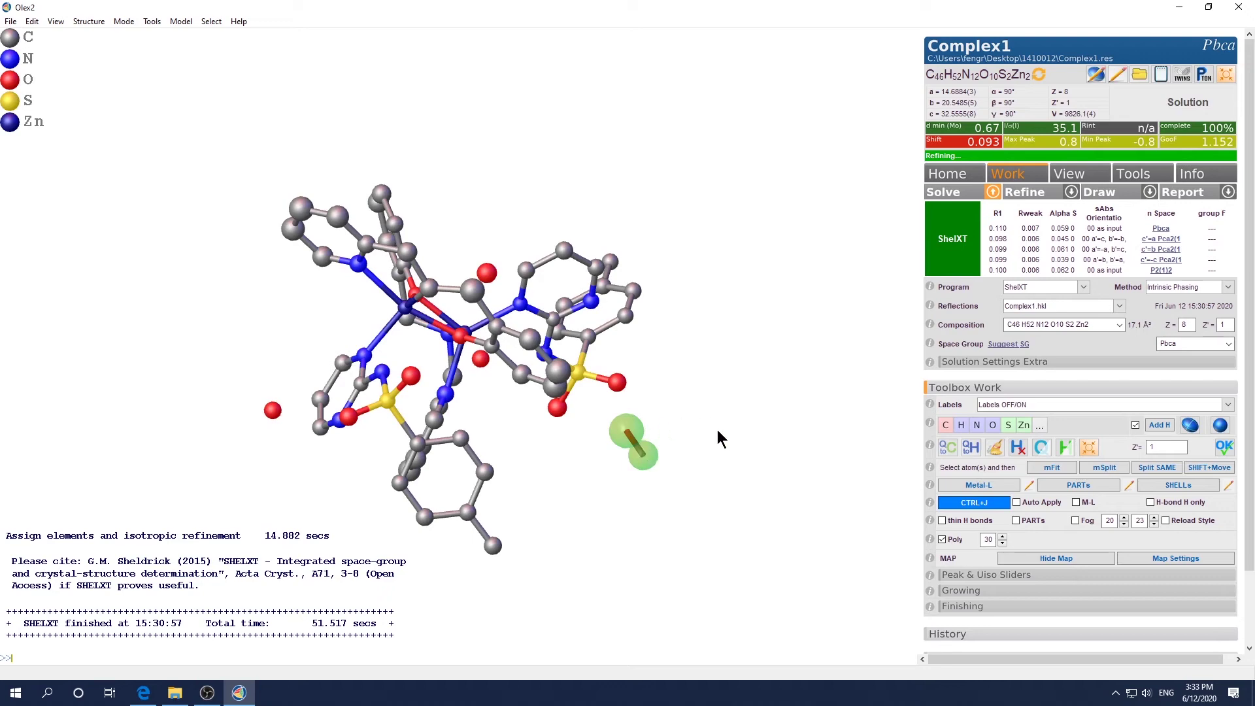
pyautogui.press('Delete')
# Inspect the terminal carbons on the sulfonyl-bearing aryl rings, refine the model, and show the refinement settings.
pyautogui.moveTo(684, 453); pyautogui.dragTo(634, 500)
pyautogui.moveTo(521, 574); pyautogui.dragTo(437, 580)
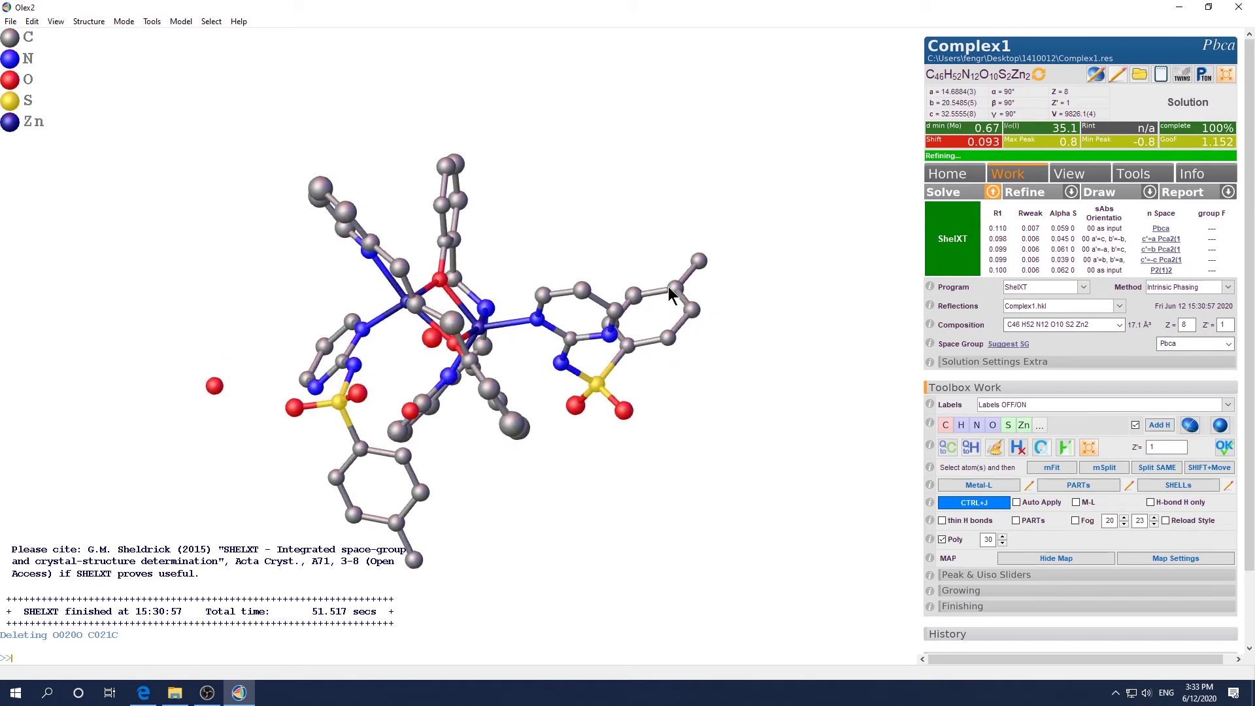
pyautogui.moveTo(737, 429); pyautogui.dragTo(720, 450)
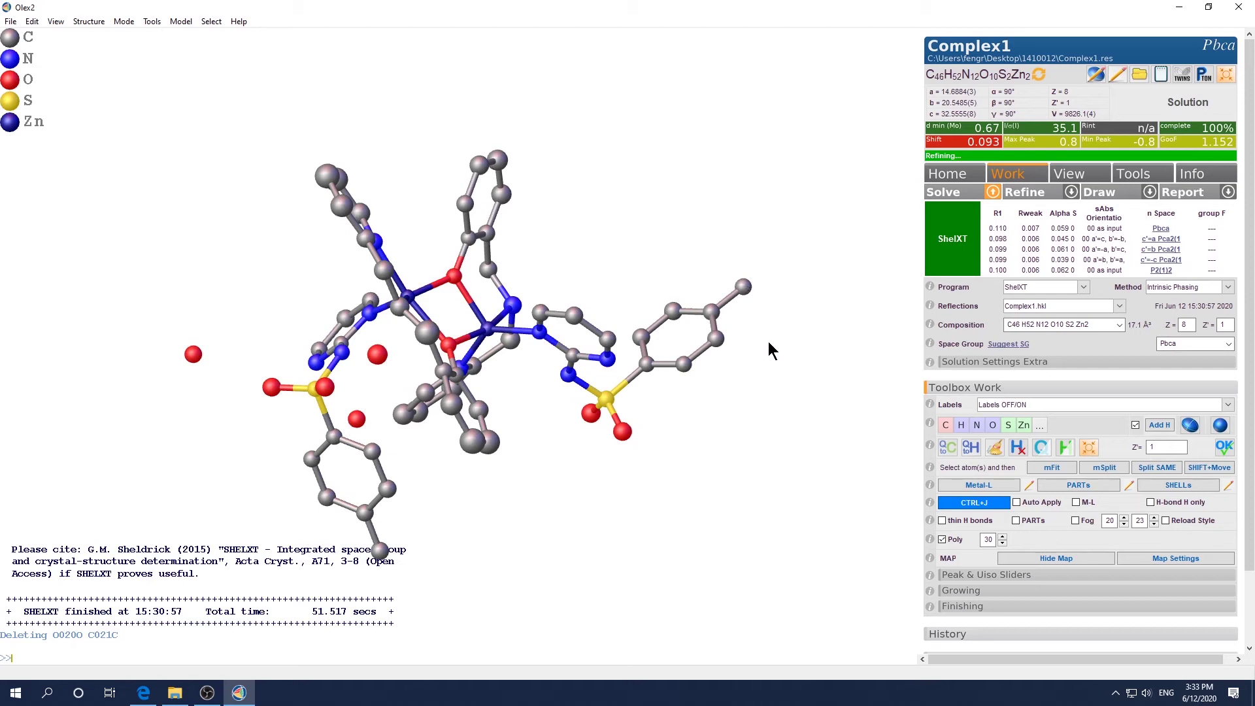
pyautogui.moveTo(744, 298)
pyautogui.moveTo(736, 489); pyautogui.dragTo(681, 465)
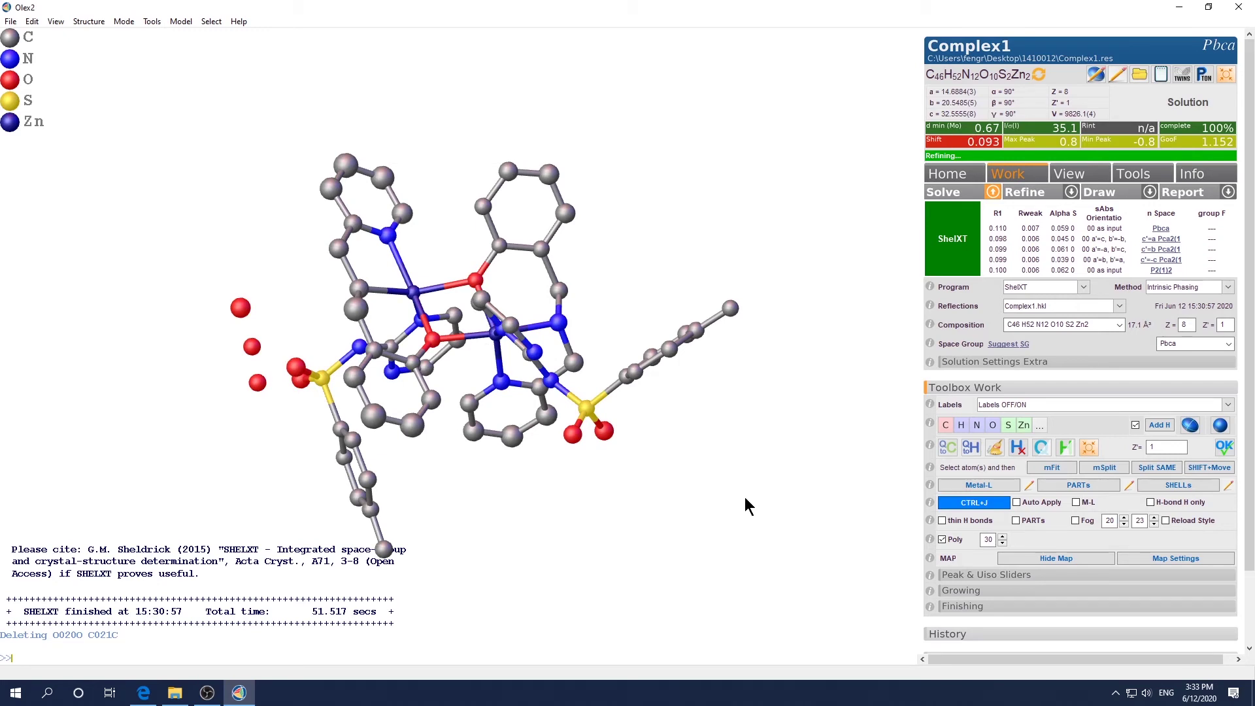
pyautogui.moveTo(748, 506); pyautogui.dragTo(752, 572)
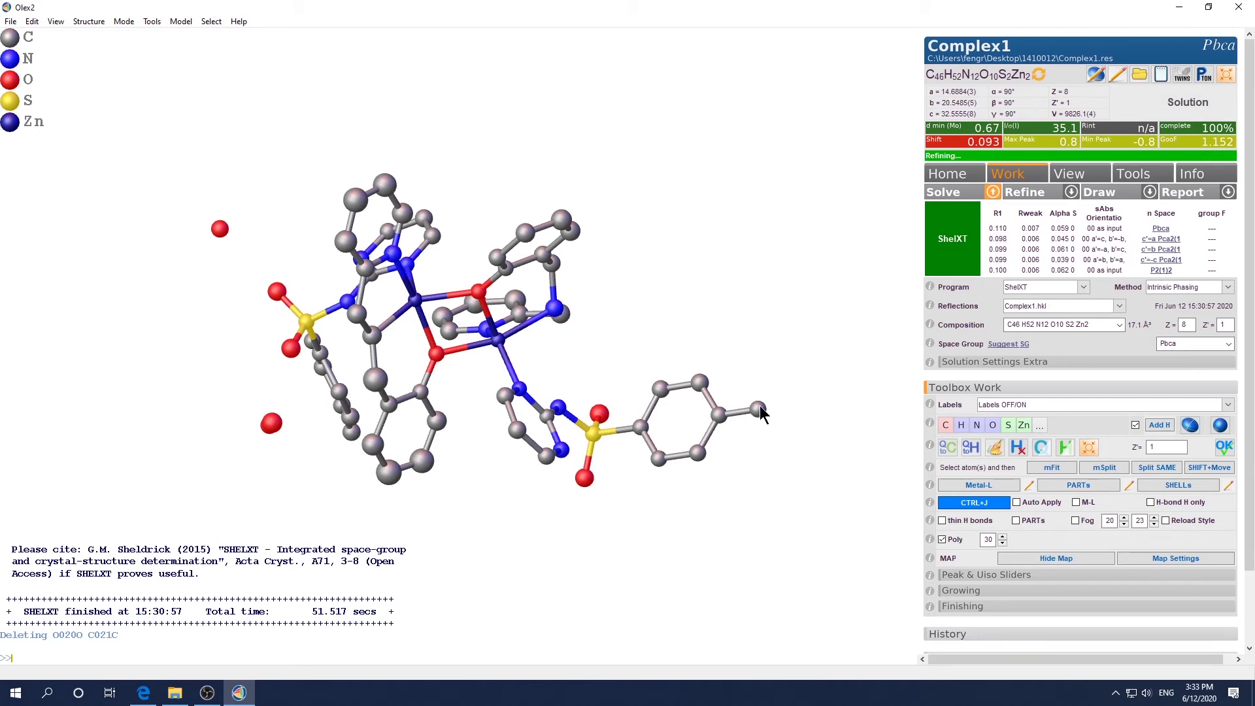
pyautogui.moveTo(756, 510); pyautogui.dragTo(768, 549)
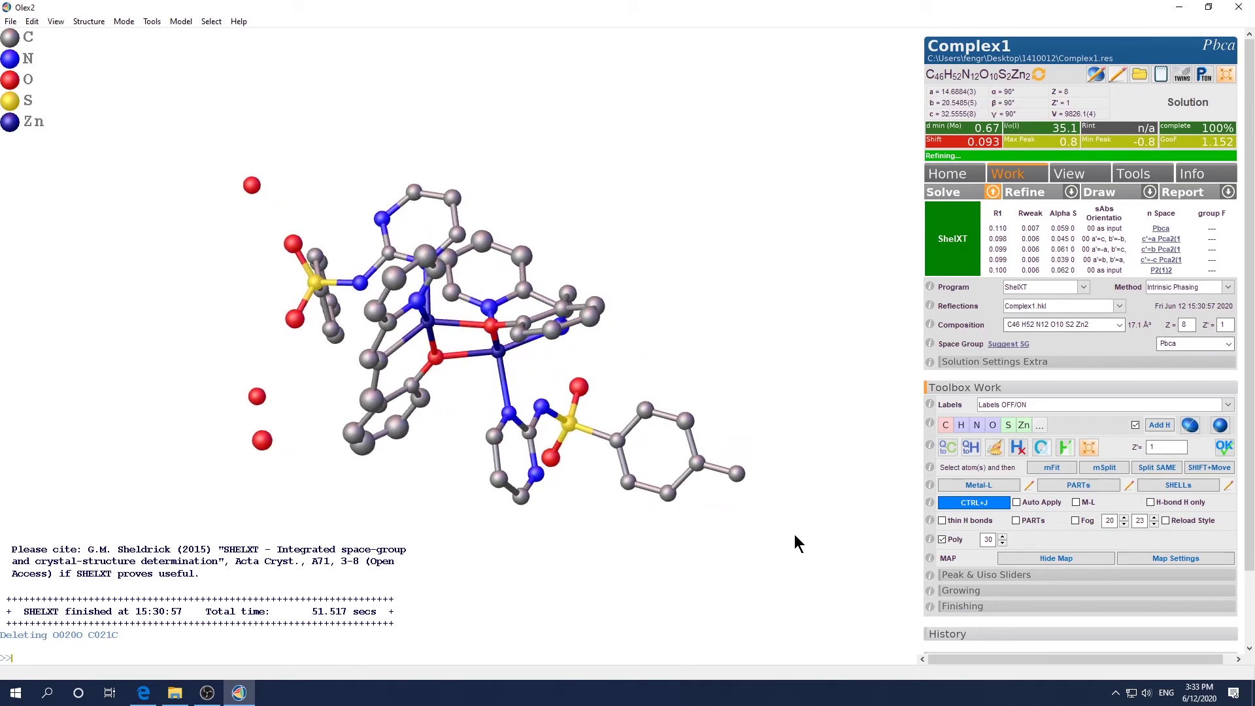
pyautogui.hotkey('ctrl', 'j')
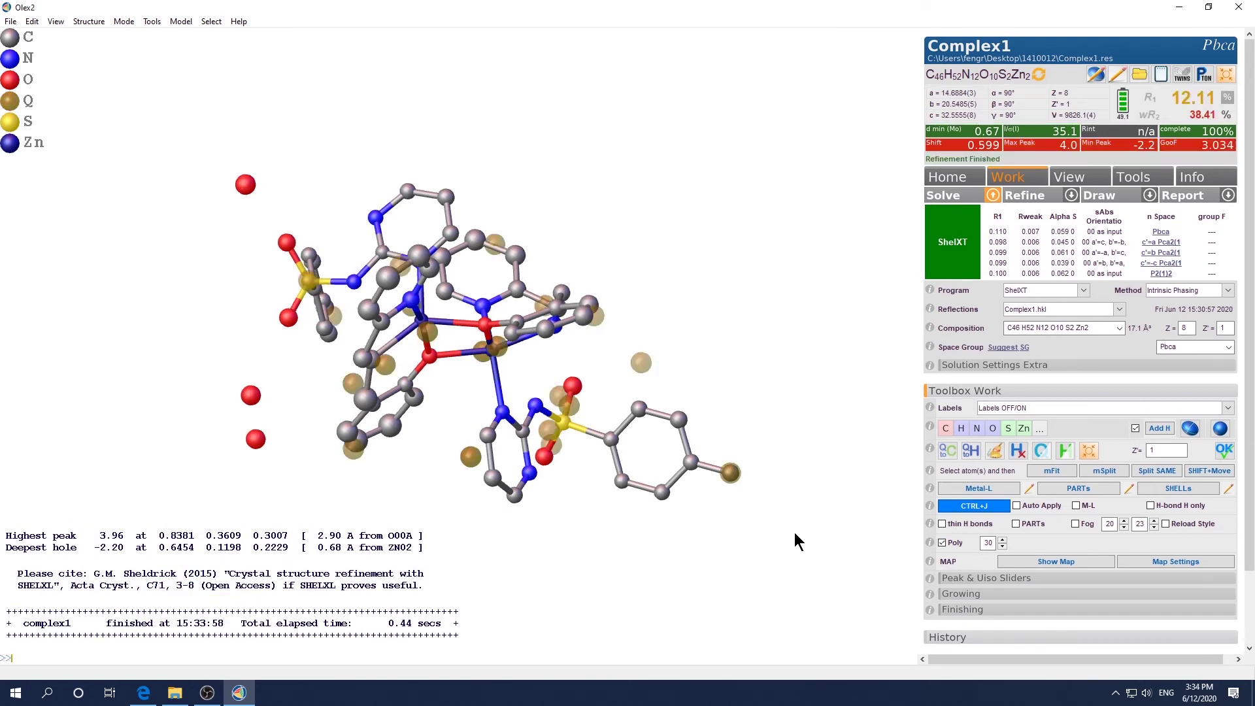
pyautogui.click(1059, 198)
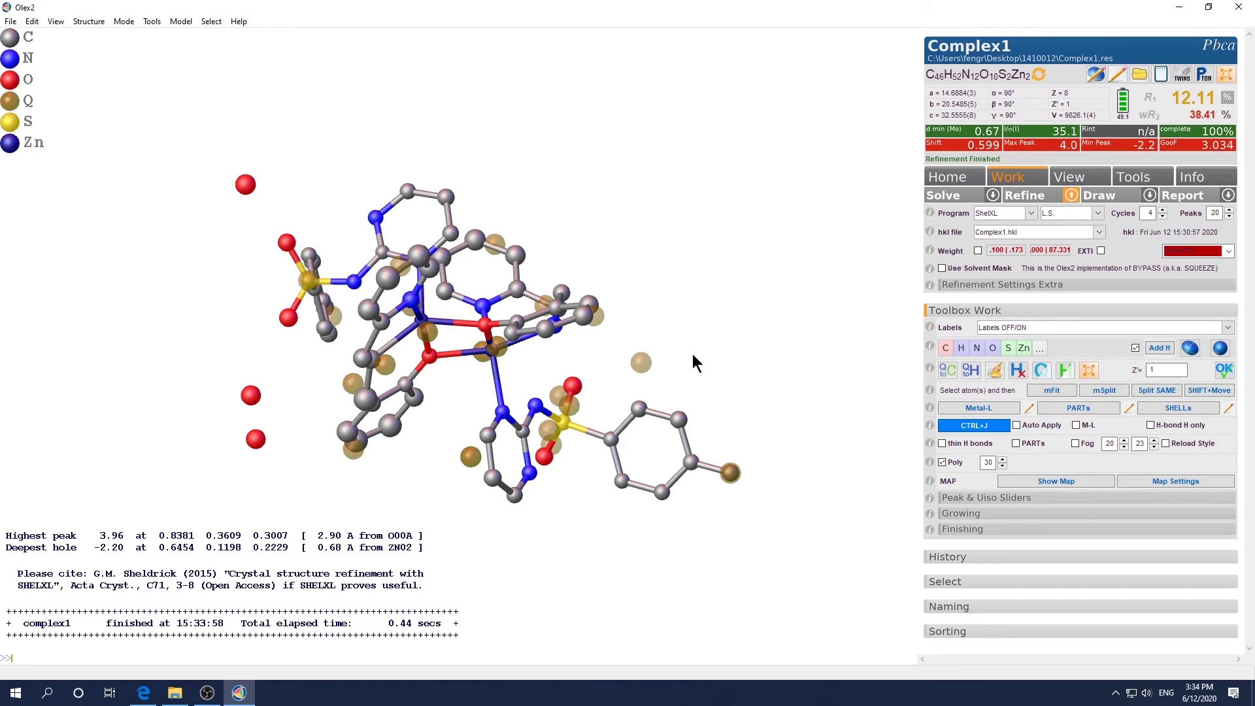
# Change the terminal carbon atom on each of the two sulfonyl-bearing aryl rings to nitrogen.
pyautogui.moveTo(694, 363); pyautogui.dragTo(730, 398)
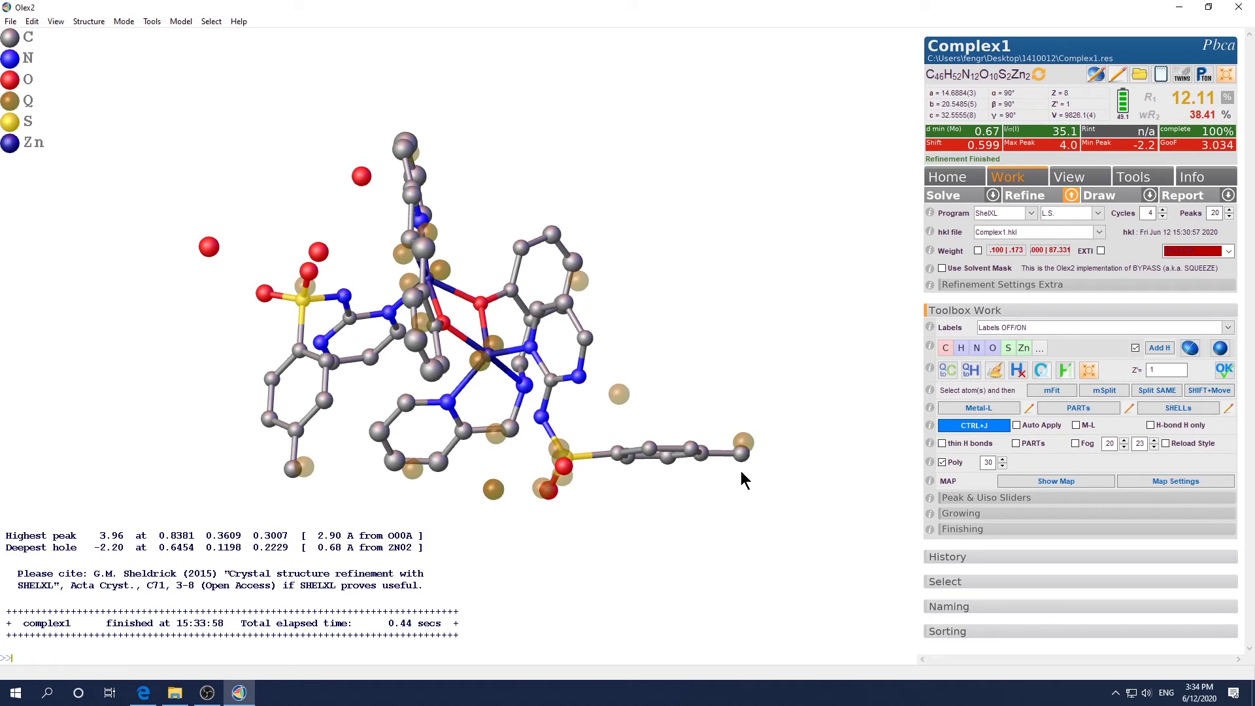
pyautogui.moveTo(742, 479); pyautogui.dragTo(734, 524)
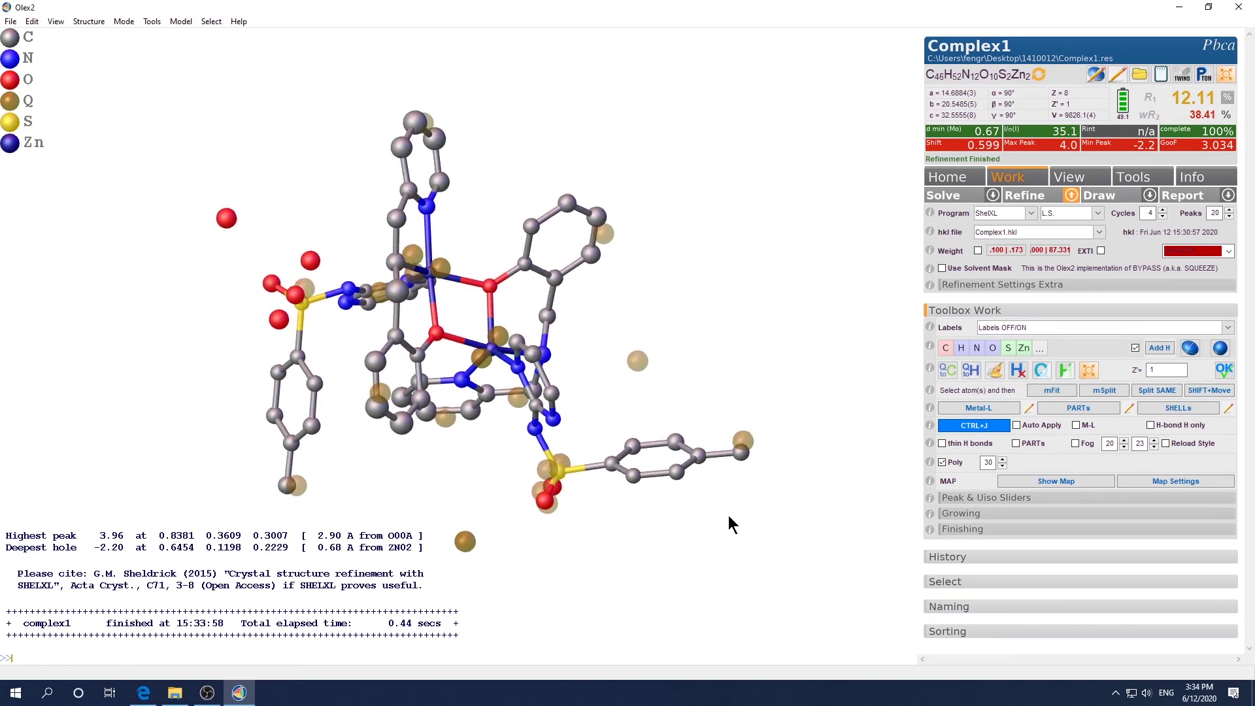
pyautogui.click(742, 456)
pyautogui.click(977, 348)
pyautogui.moveTo(743, 578); pyautogui.dragTo(717, 605)
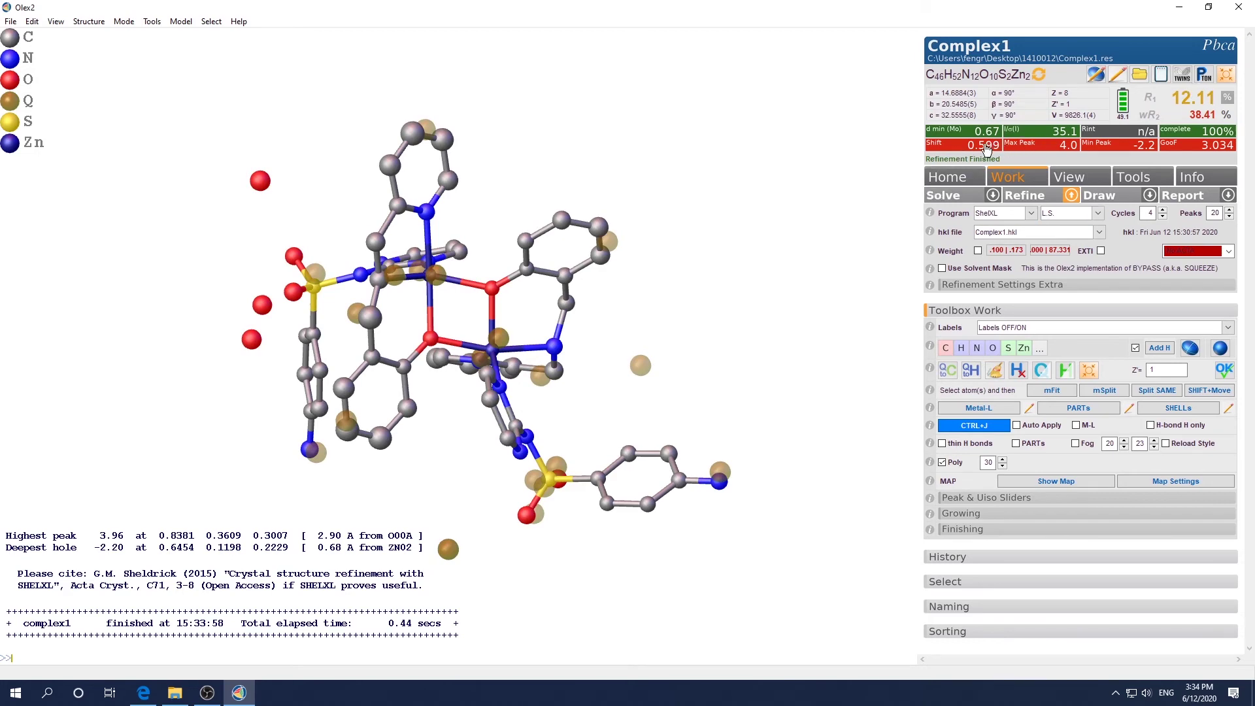
pyautogui.moveTo(793, 322); pyautogui.dragTo(776, 297)
pyautogui.press('Escape')
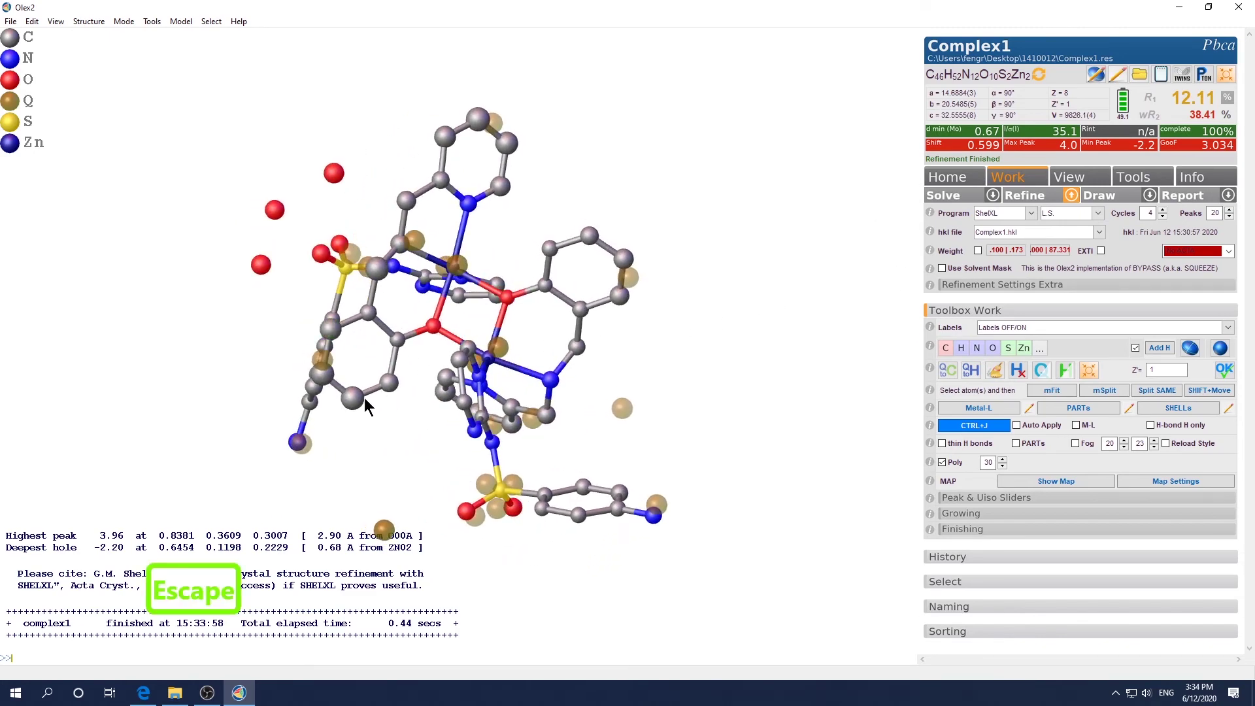
# Refine the model twice with ShelXL least squares and check both sulfonyl-bearing rings.
pyautogui.moveTo(364, 366); pyautogui.dragTo(320, 327)
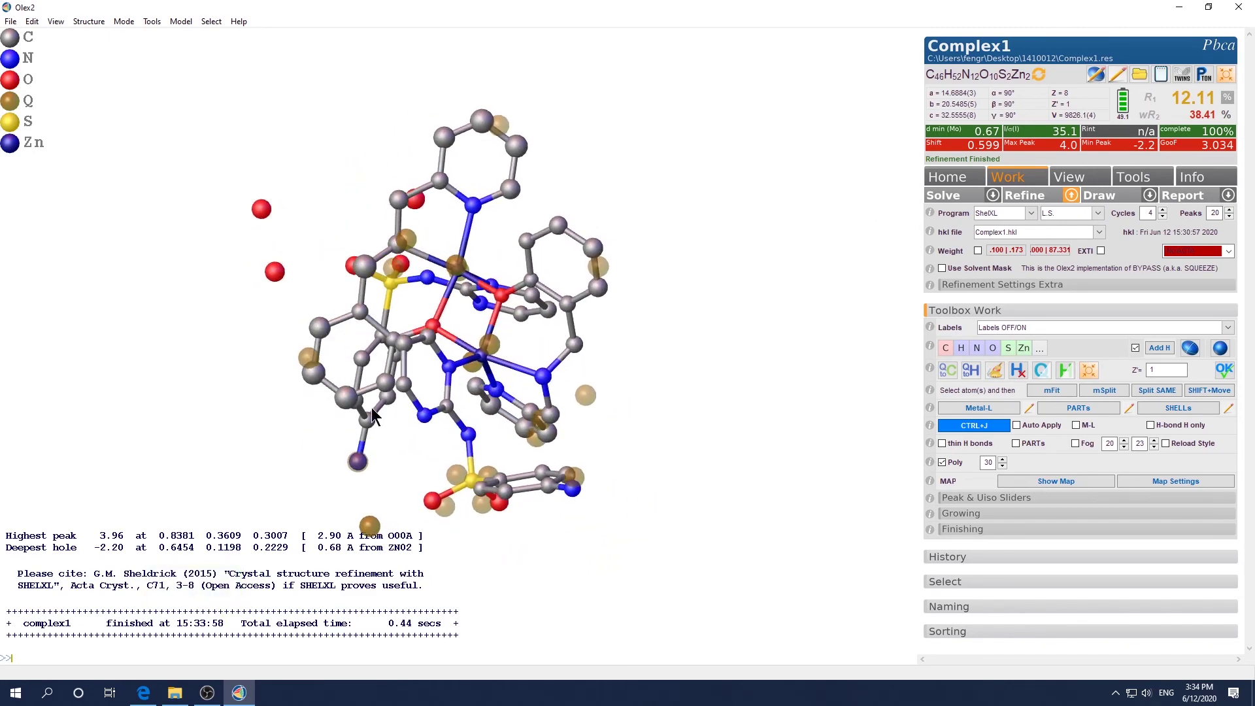
pyautogui.moveTo(307, 425); pyautogui.dragTo(370, 428)
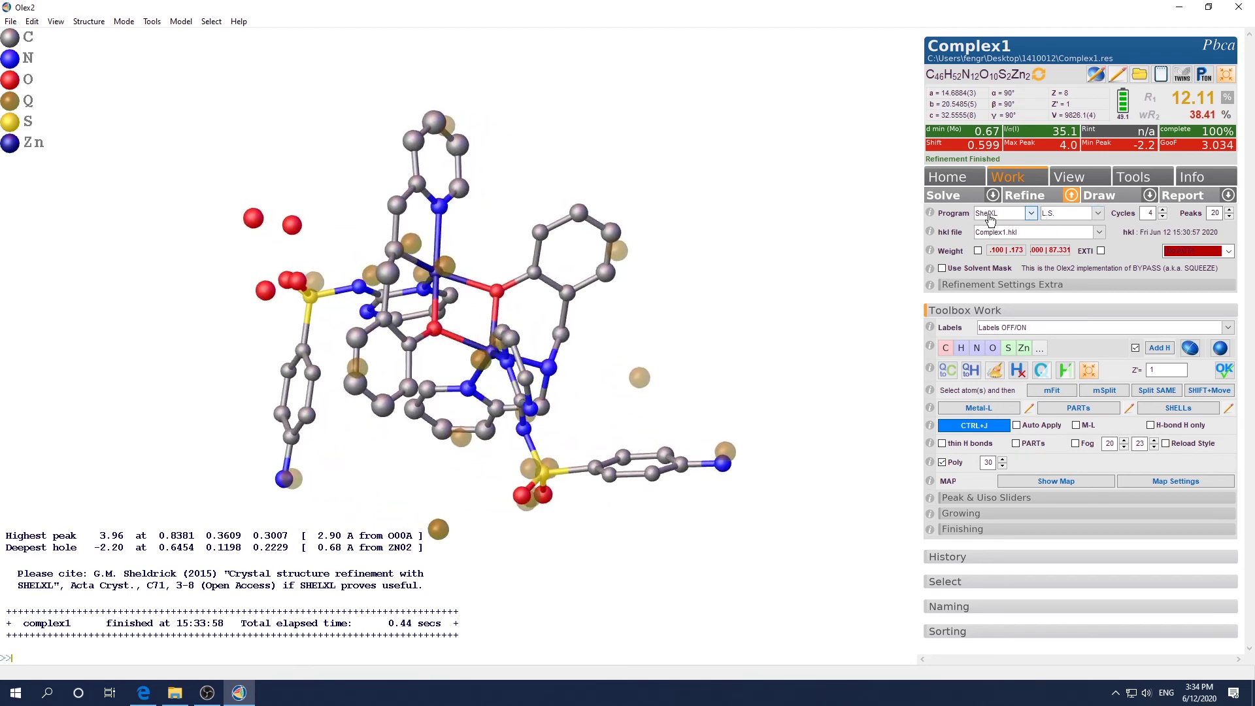
pyautogui.hotkey('ctrl', 'r')
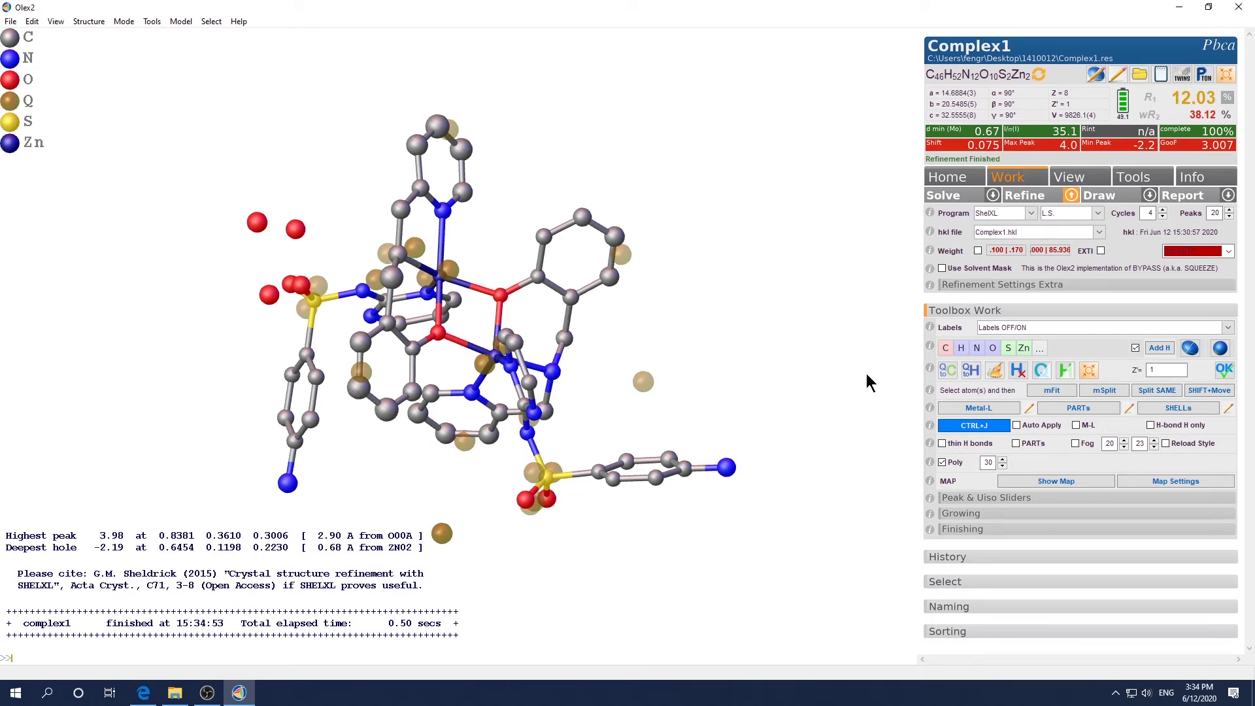
pyautogui.moveTo(734, 521); pyautogui.dragTo(756, 516)
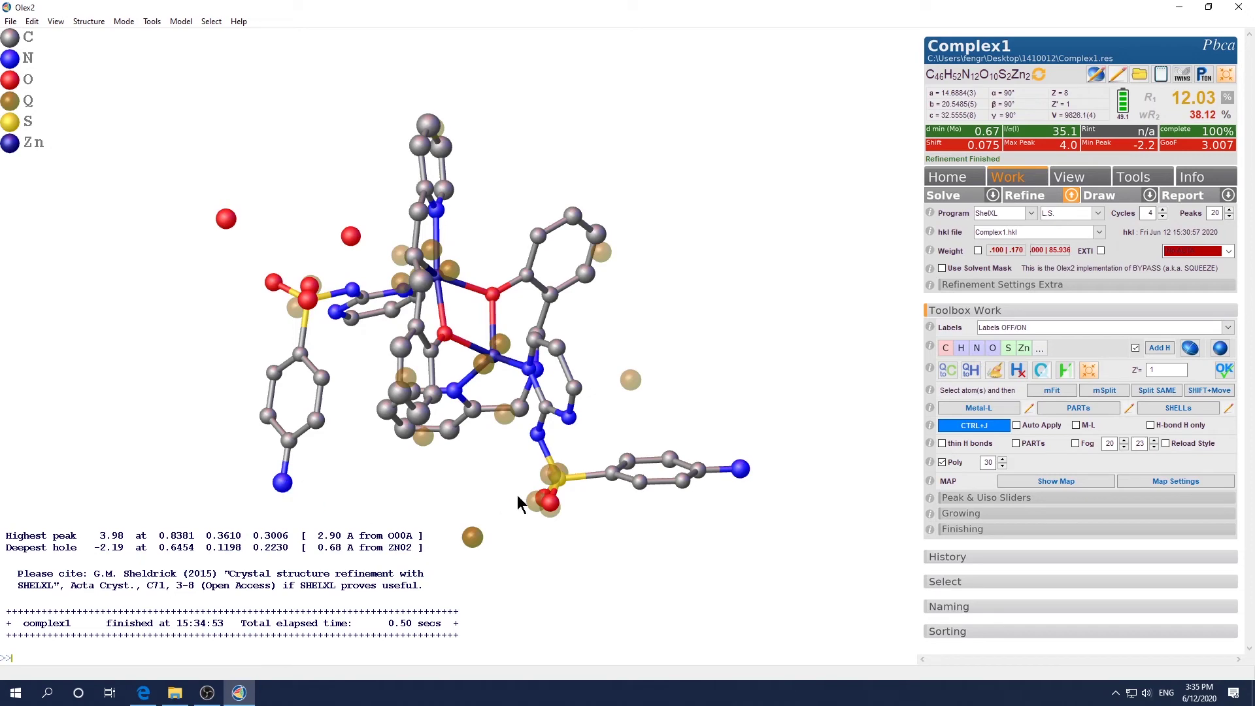
pyautogui.moveTo(758, 542); pyautogui.dragTo(735, 515)
pyautogui.moveTo(765, 516); pyautogui.dragTo(810, 491)
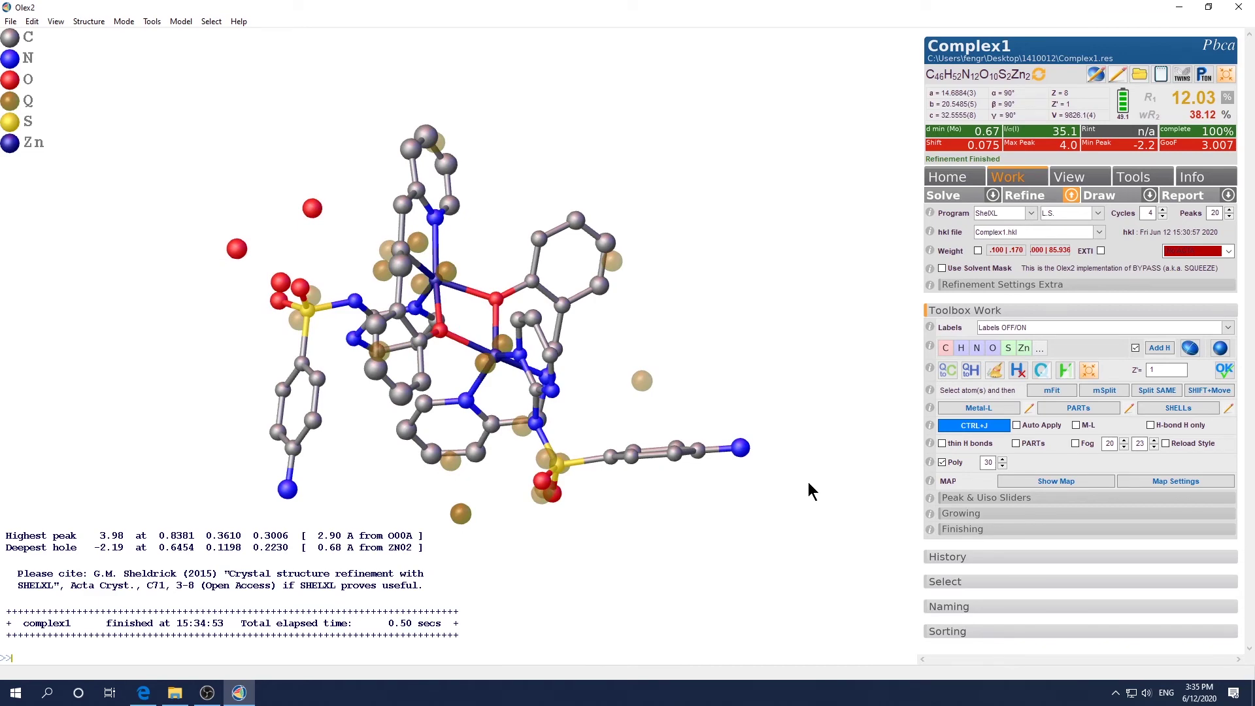
pyautogui.hotkey('ctrl', 'r')
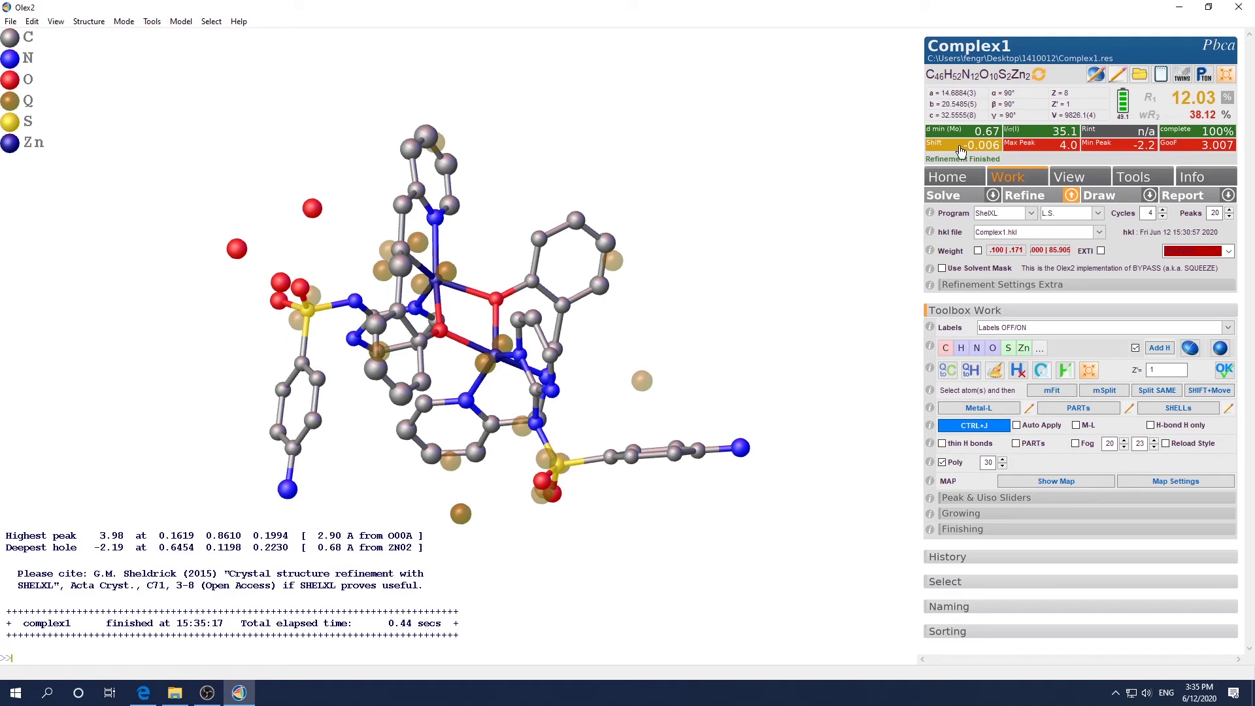
# Assign the highest isolated Q peak outside the complex as oxygen and refine the model.
pyautogui.click(1045, 150)
pyautogui.moveTo(566, 557); pyautogui.dragTo(649, 458)
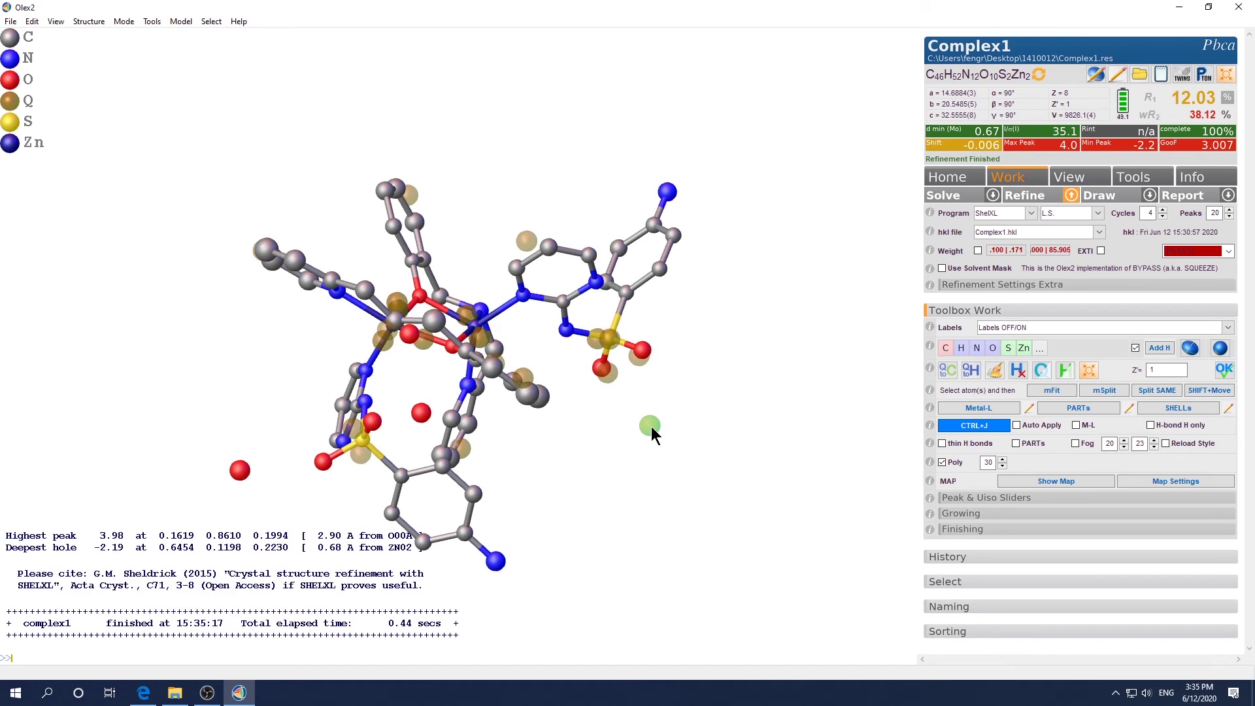
pyautogui.click(989, 351)
pyautogui.moveTo(690, 531); pyautogui.dragTo(726, 544)
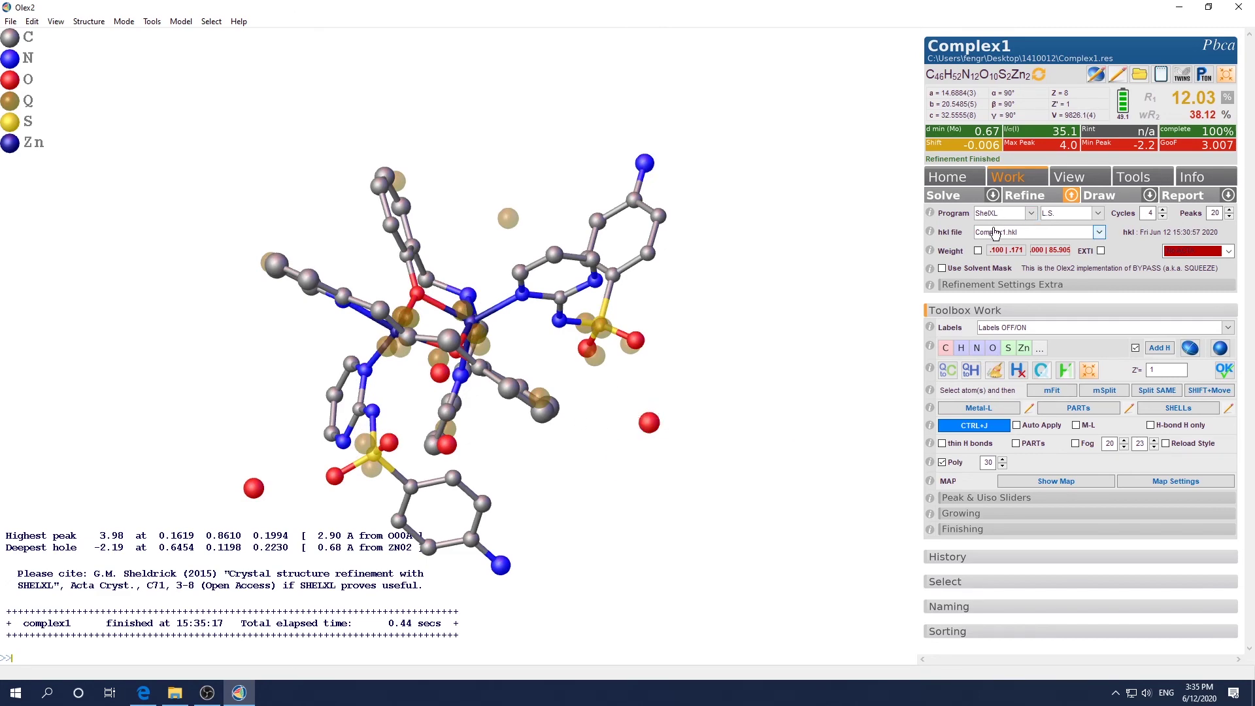
pyautogui.hotkey('ctrl', 'r')
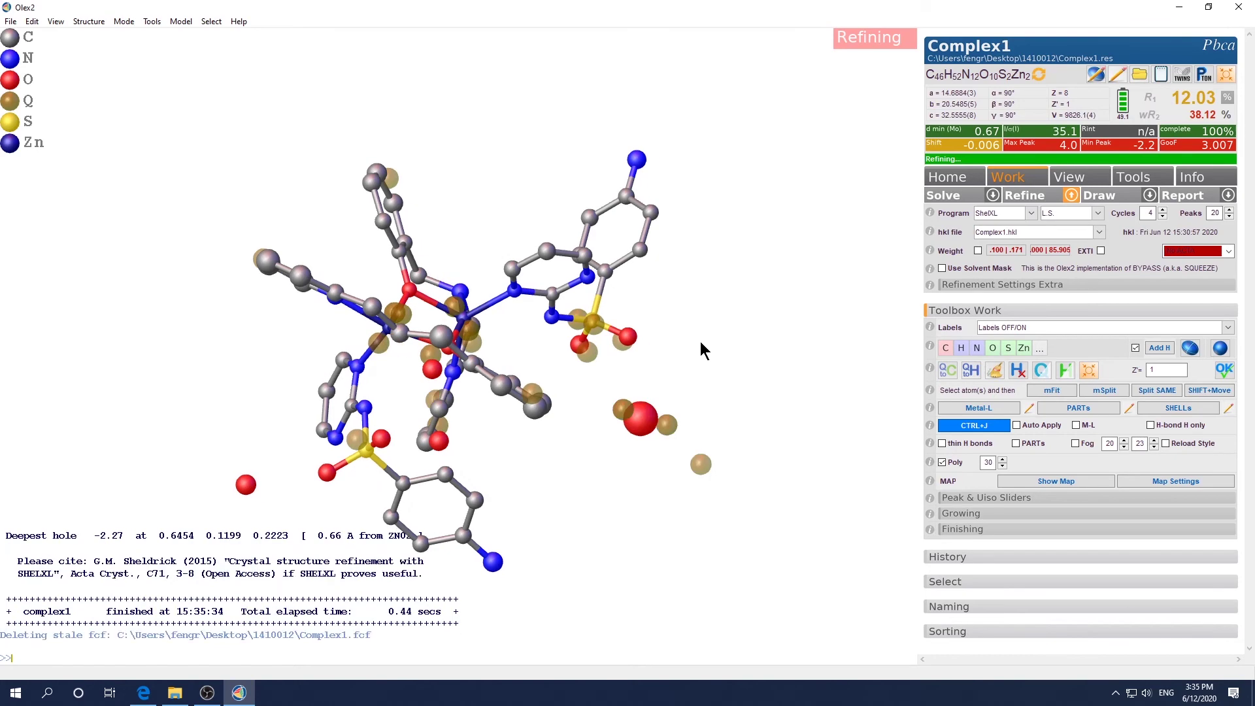
# Examine the newly assigned oxygen and its surrounding Q peaks, and run two more refinements.
pyautogui.moveTo(769, 353); pyautogui.dragTo(679, 454)
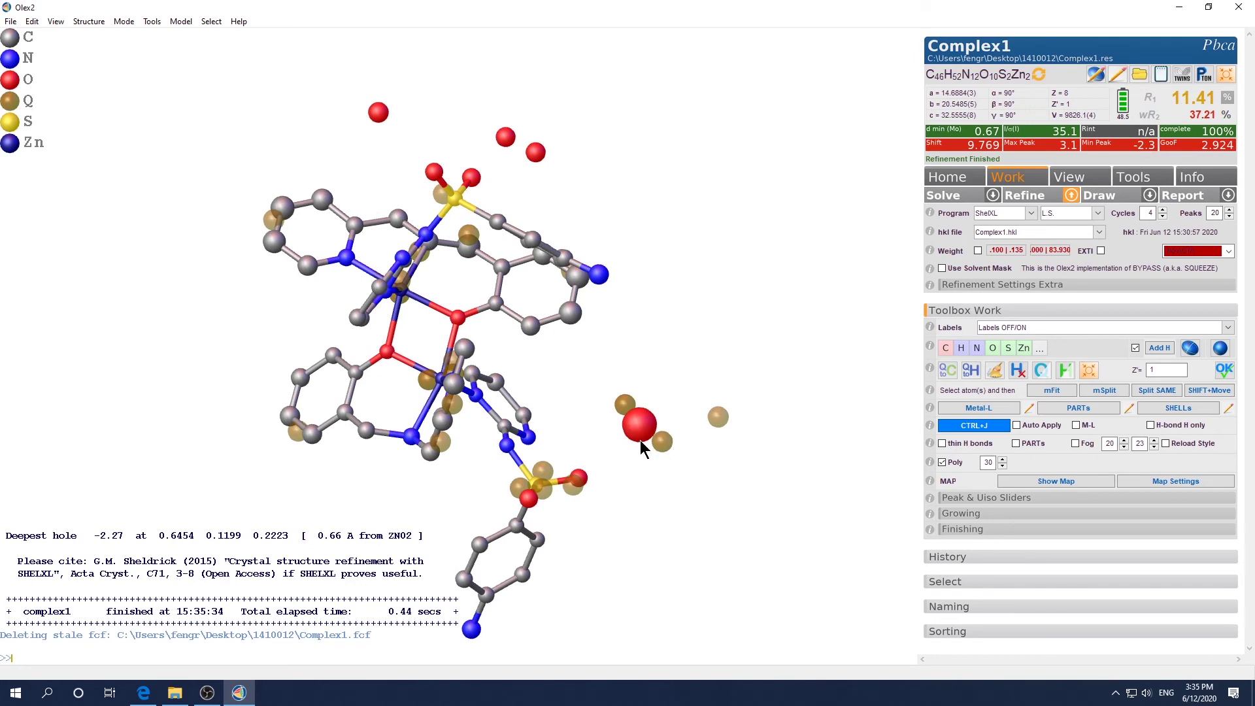
pyautogui.moveTo(649, 448); pyautogui.dragTo(621, 397)
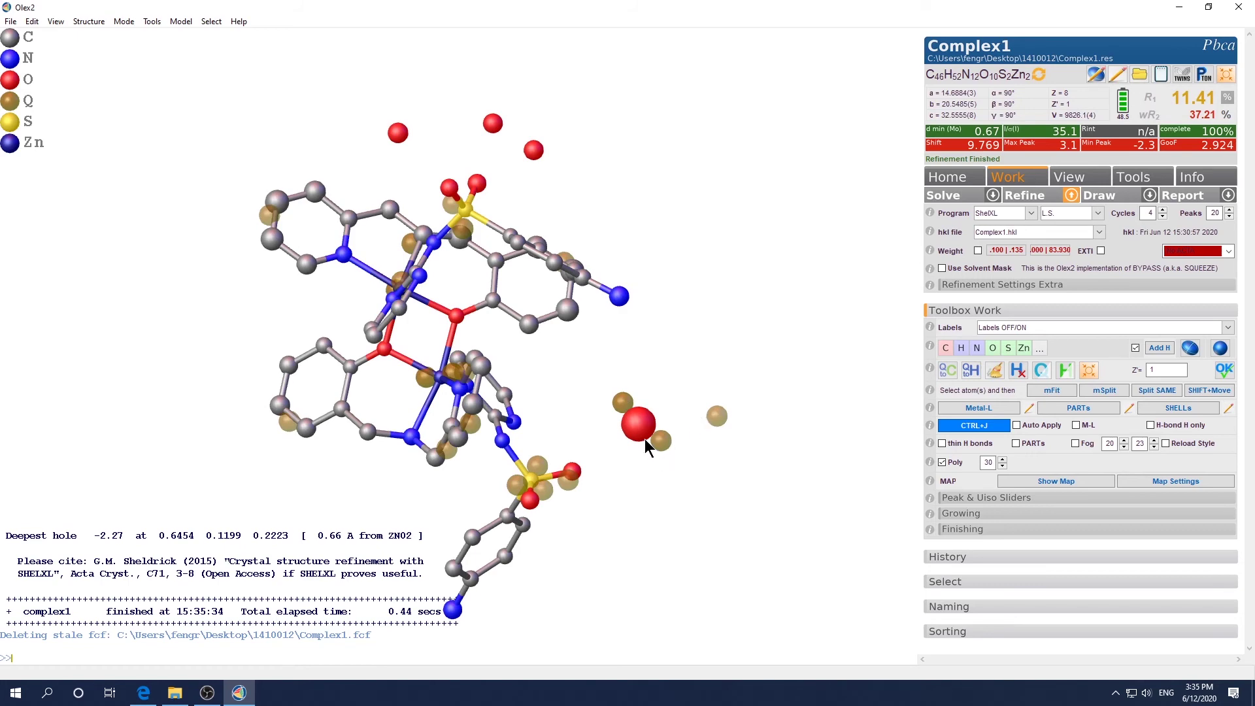
pyautogui.moveTo(757, 514); pyautogui.dragTo(762, 509)
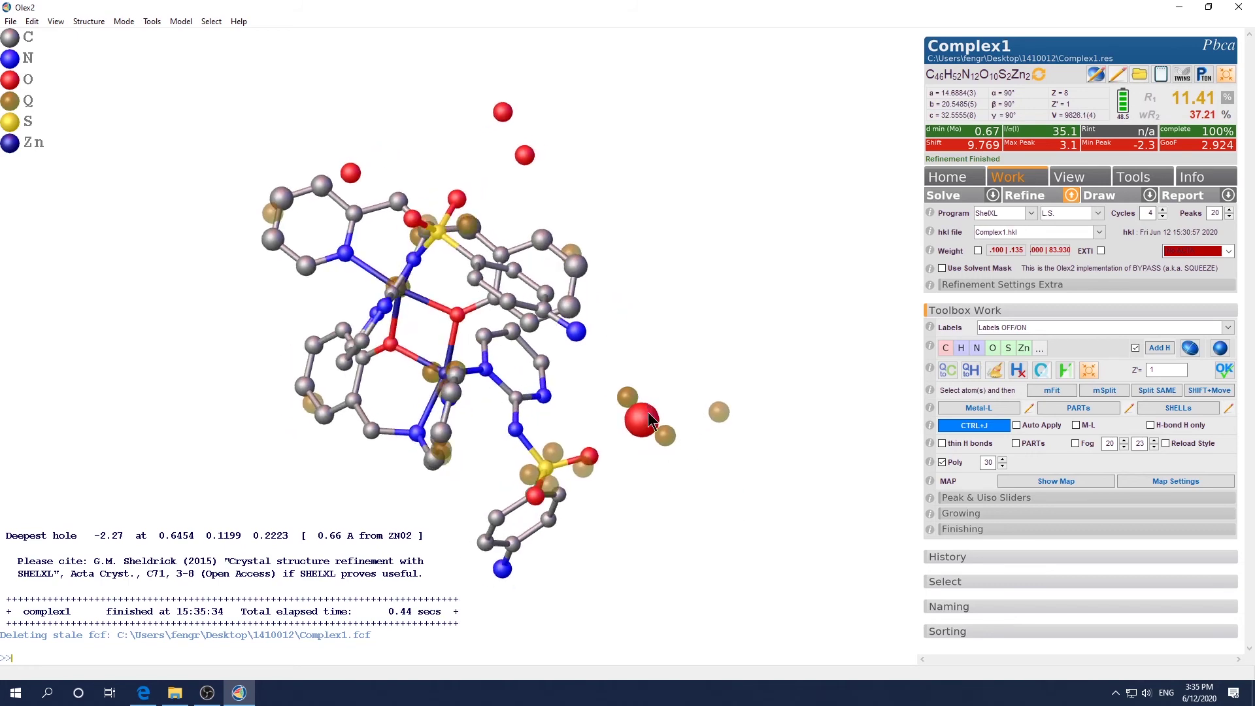
pyautogui.hotkey('ctrl', 'r')
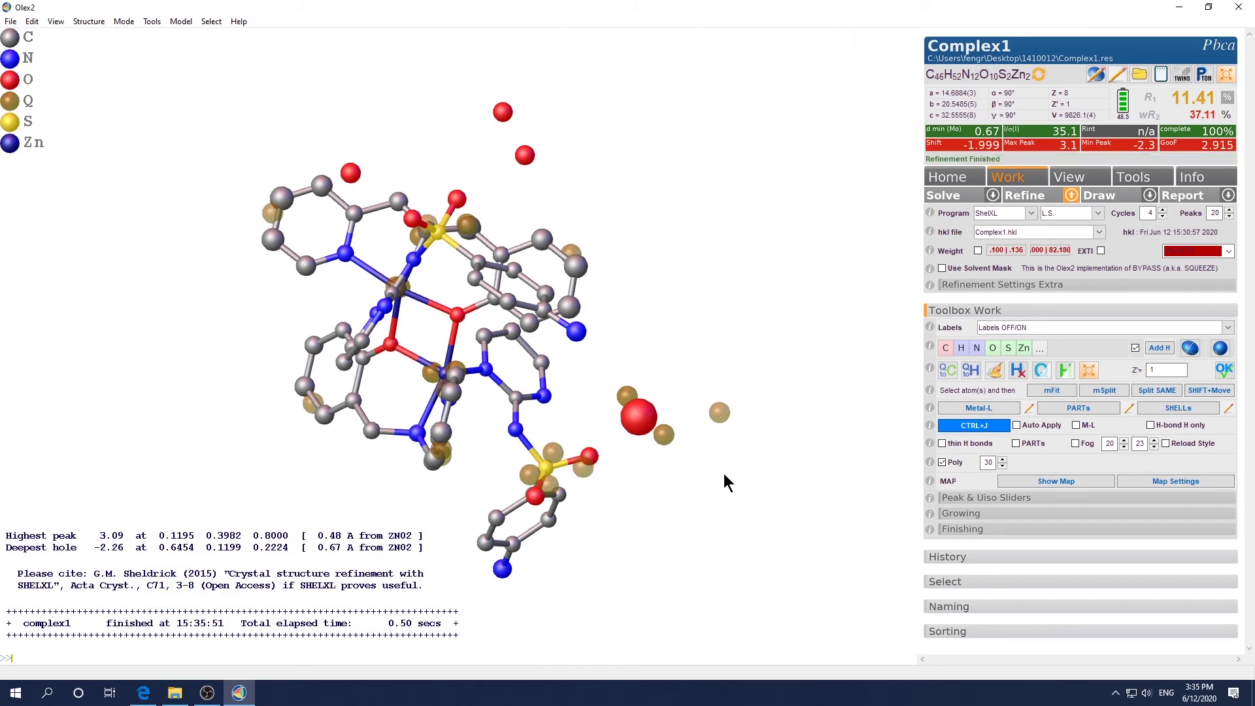
pyautogui.hotkey('ctrl', 'r')
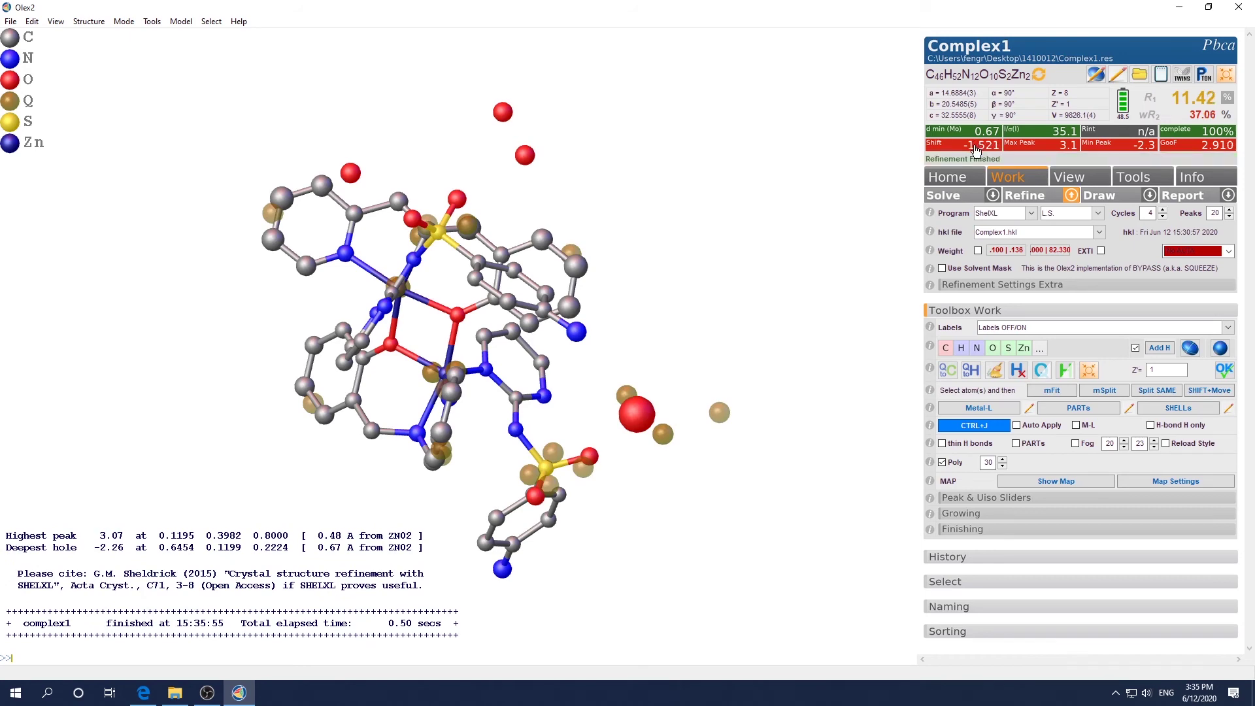
# Delete the oversized isolated oxygen O10 and refine the model repeatedly to bring down the shift.
pyautogui.click(978, 149)
pyautogui.moveTo(700, 379); pyautogui.dragTo(675, 339)
pyautogui.moveTo(728, 384); pyautogui.dragTo(656, 471)
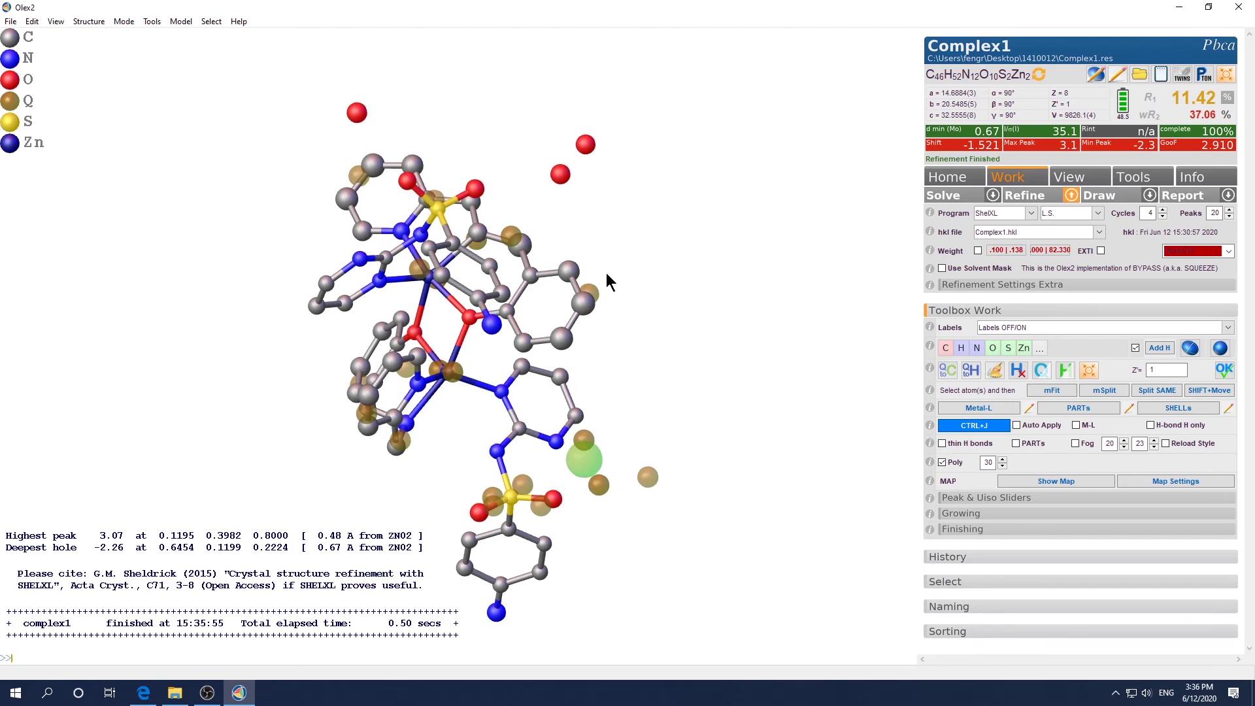
pyautogui.press('Delete')
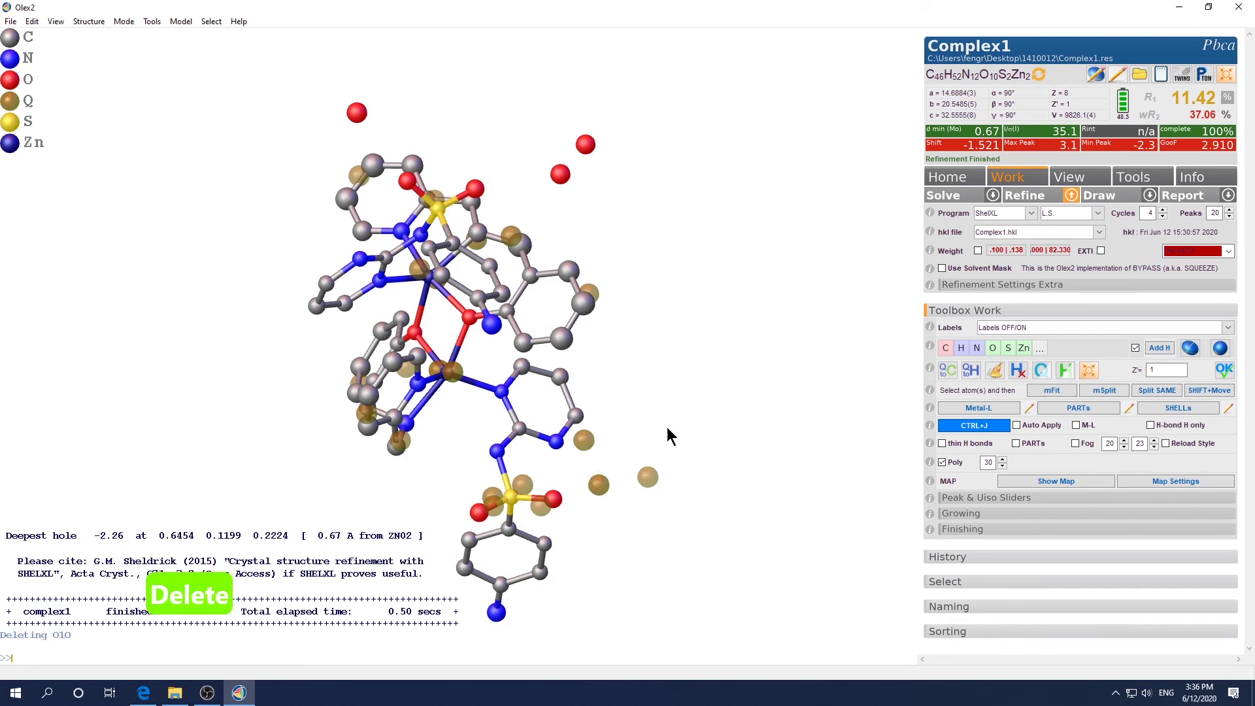
pyautogui.hotkey('ctrl', 'r')
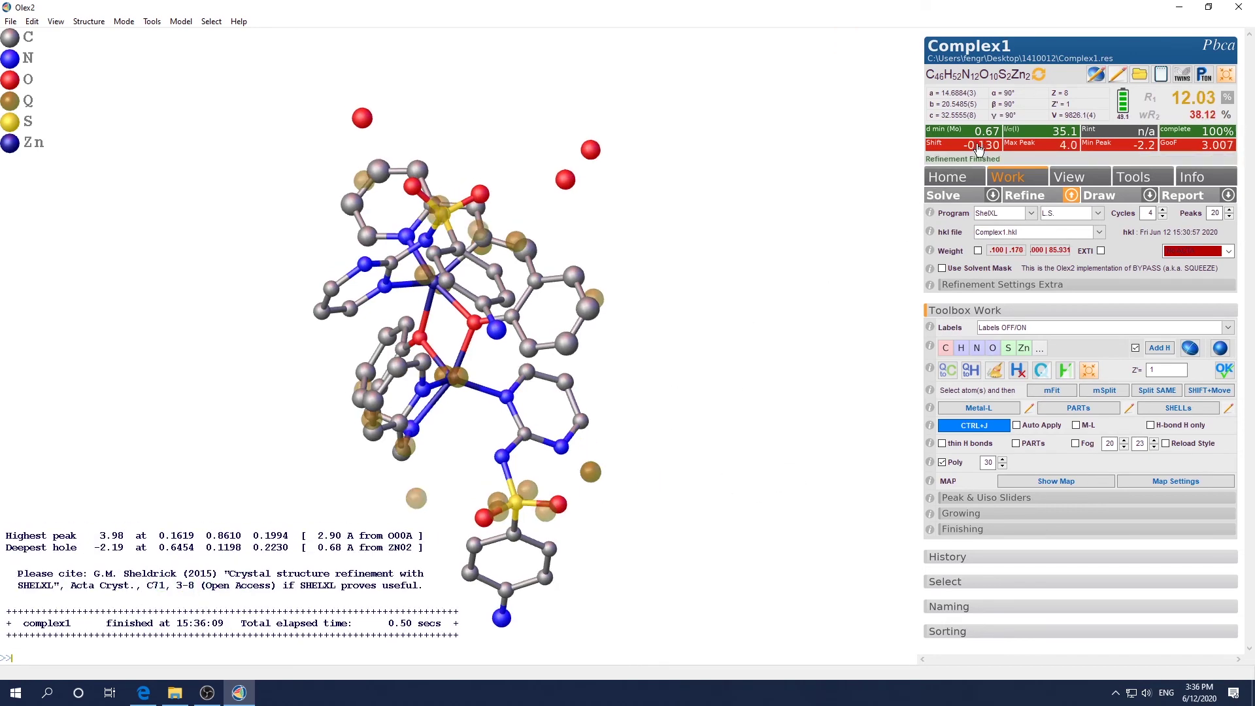
pyautogui.hotkey('ctrl', 'r')
pyautogui.hotkey('ctrl', 'r')
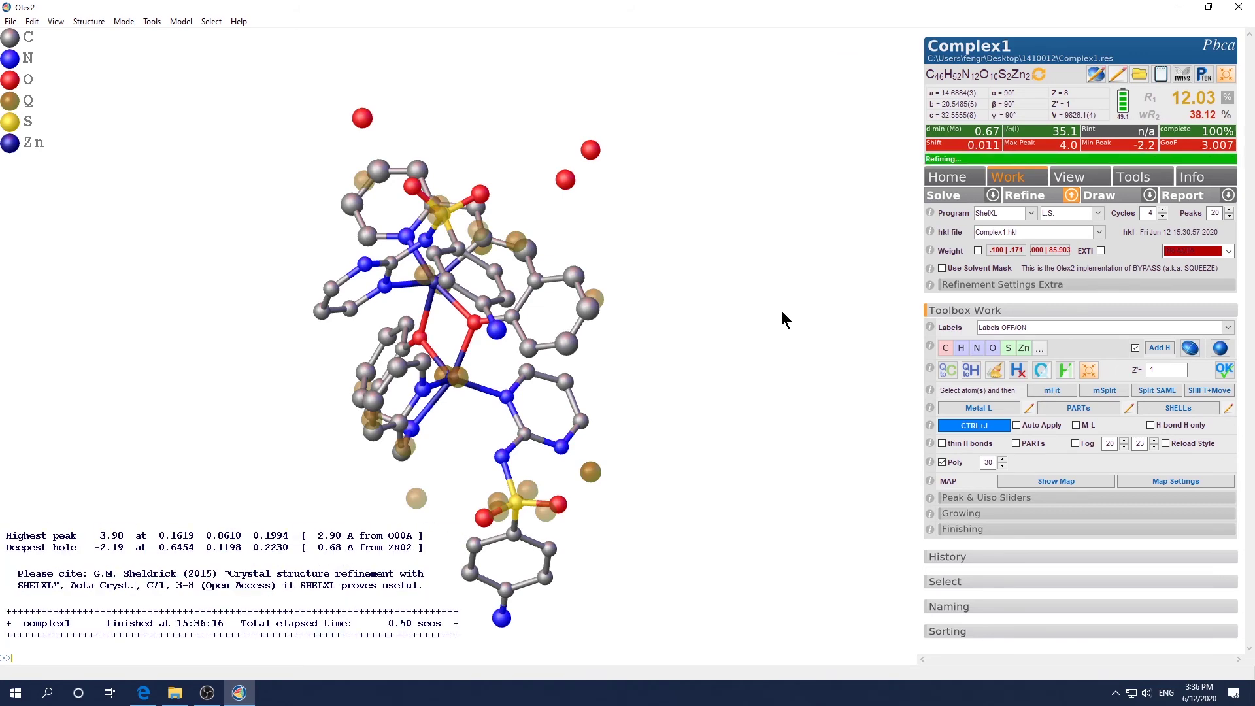
# Make all non-hydrogen atoms anisotropic with the anis command and refine the model repeatedly with ShelXL.
pyautogui.moveTo(765, 376); pyautogui.dragTo(729, 428)
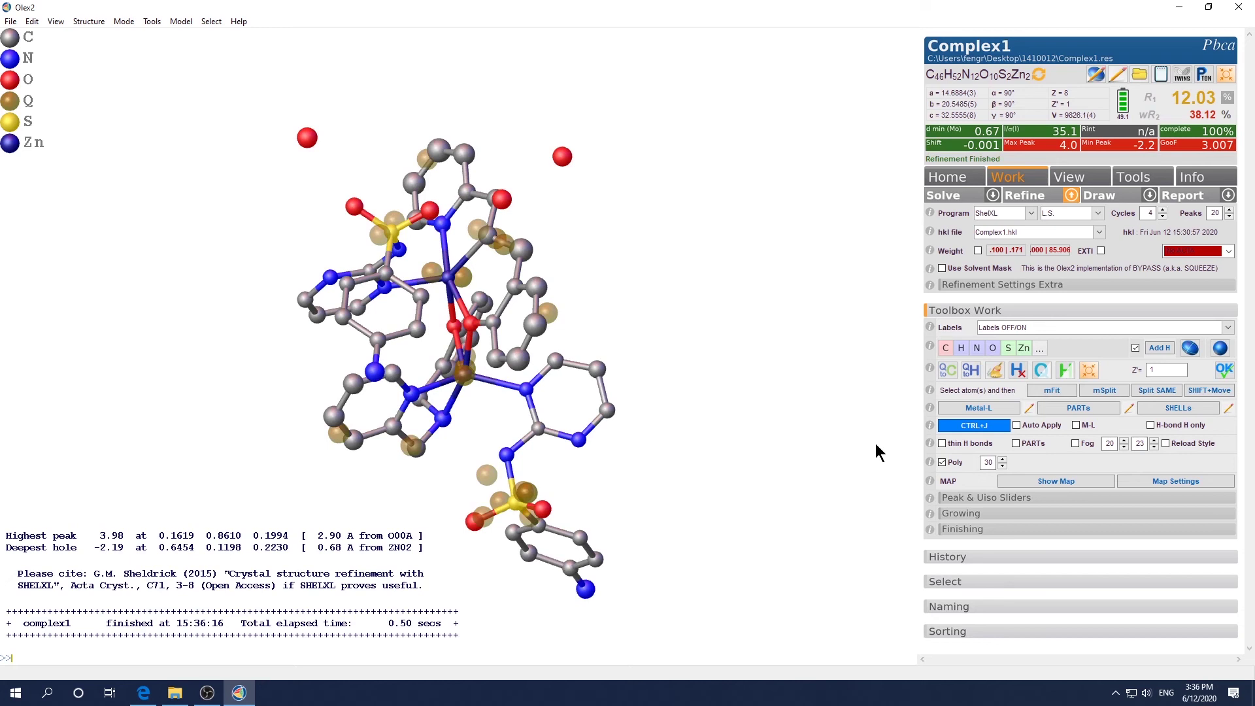
pyautogui.write('anis')
pyautogui.press('Return')
pyautogui.hotkey('ctrl', 'r')
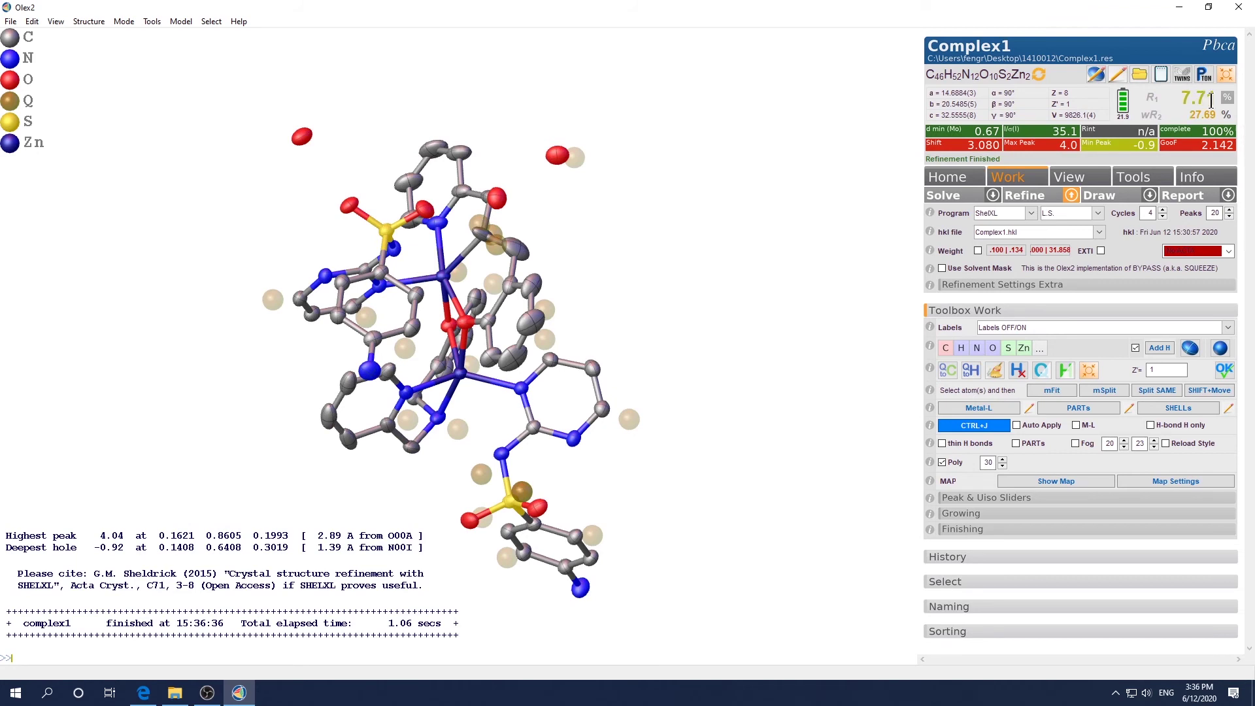
pyautogui.hotkey('ctrl', 'r')
pyautogui.hotkey('ctrl', 'r')
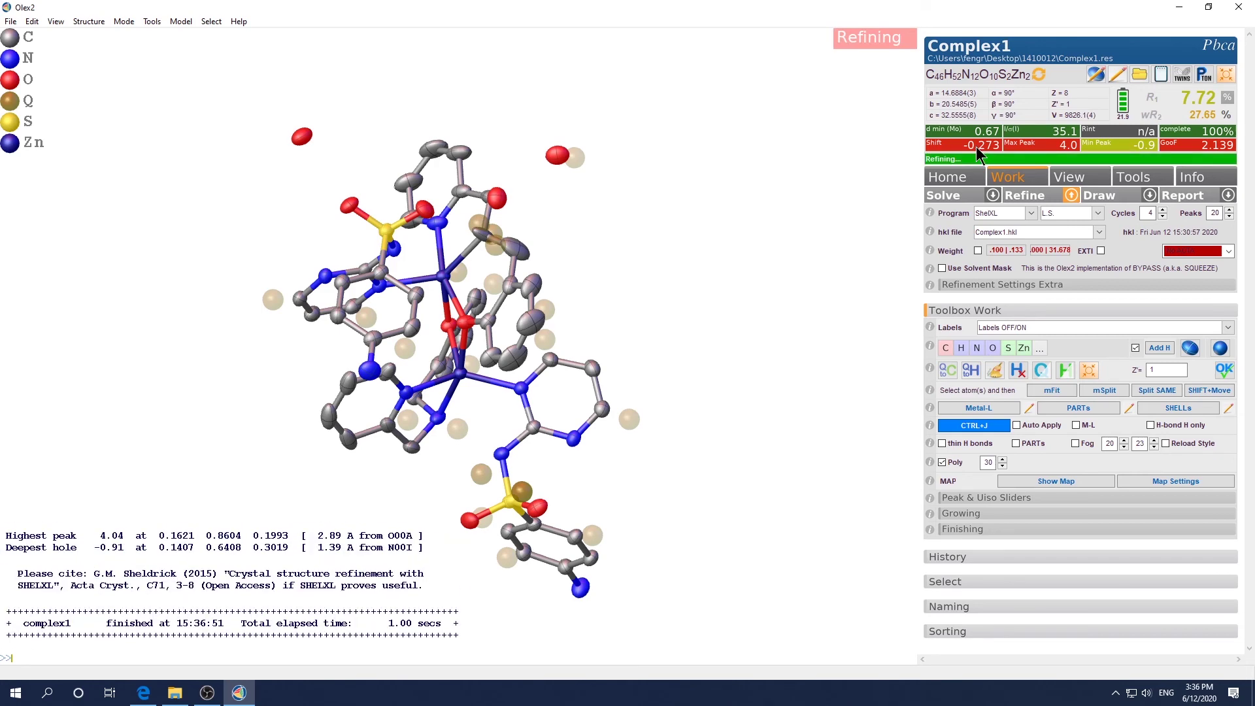
# Clear any atom selection, examine the ellipsoids of the linking carbons beside the zinc centre, and run two more refinements.
pyautogui.click(978, 148)
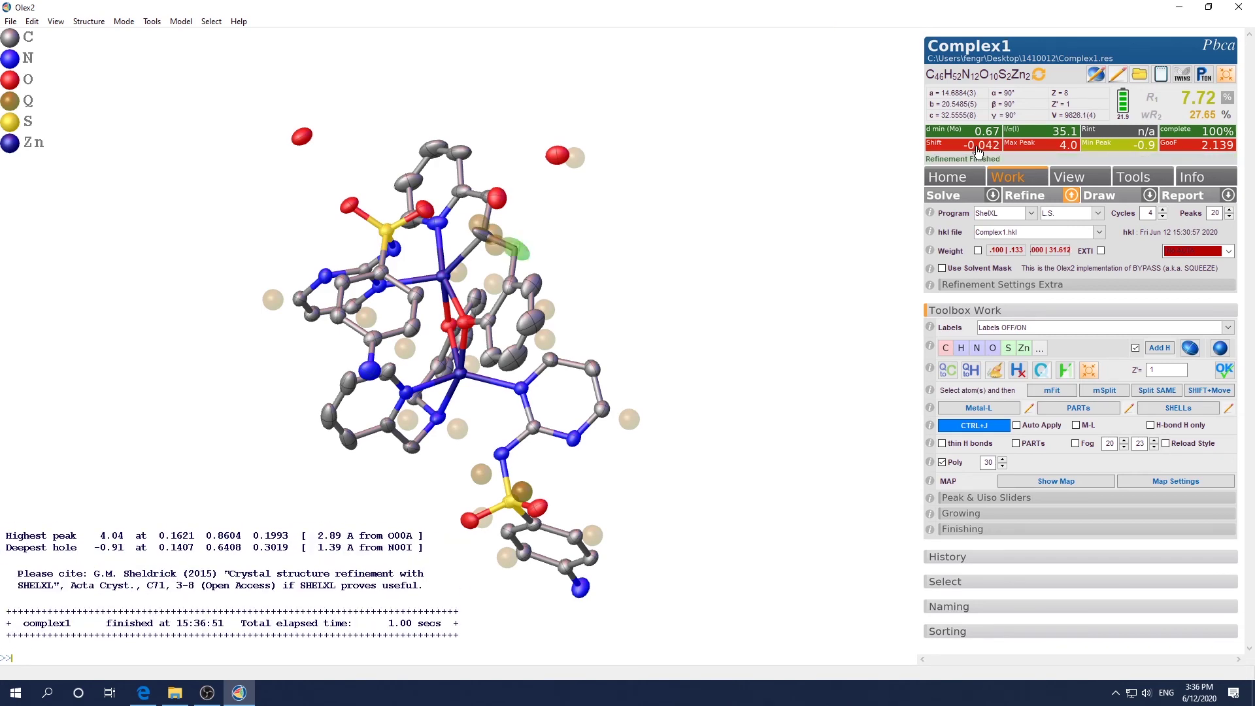
pyautogui.moveTo(680, 305); pyautogui.dragTo(609, 413)
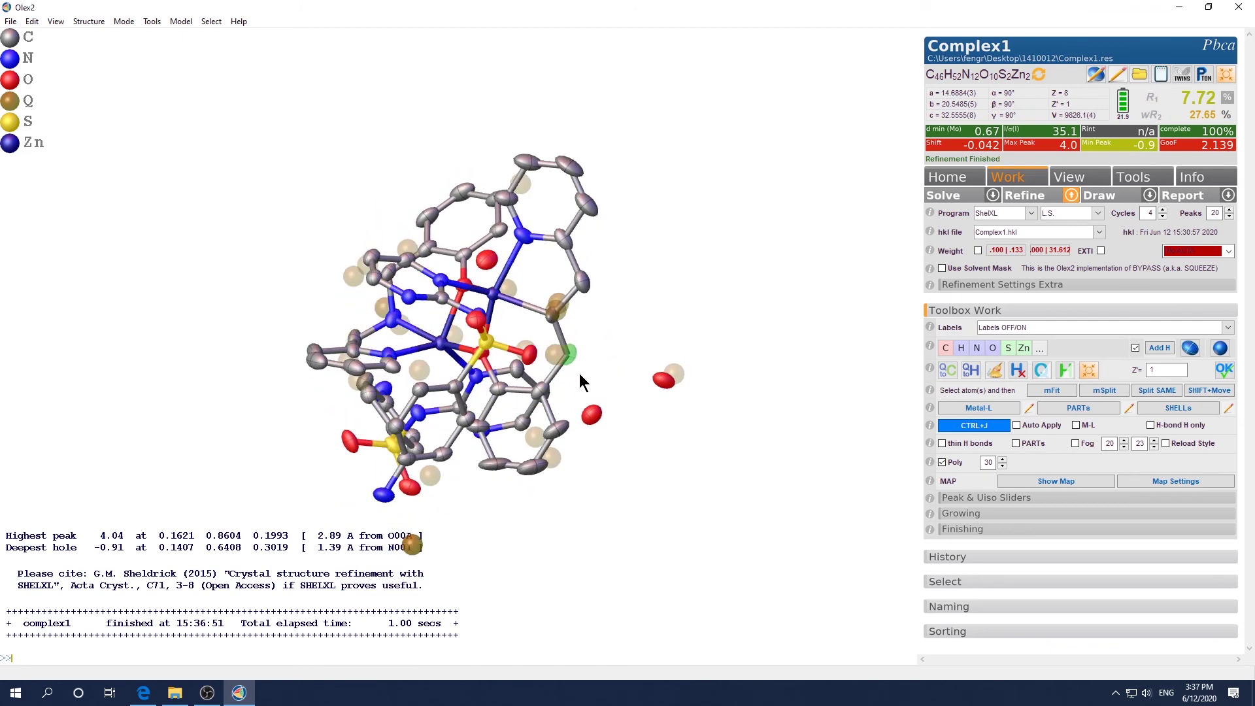
pyautogui.press('Escape')
pyautogui.moveTo(598, 375); pyautogui.dragTo(563, 330)
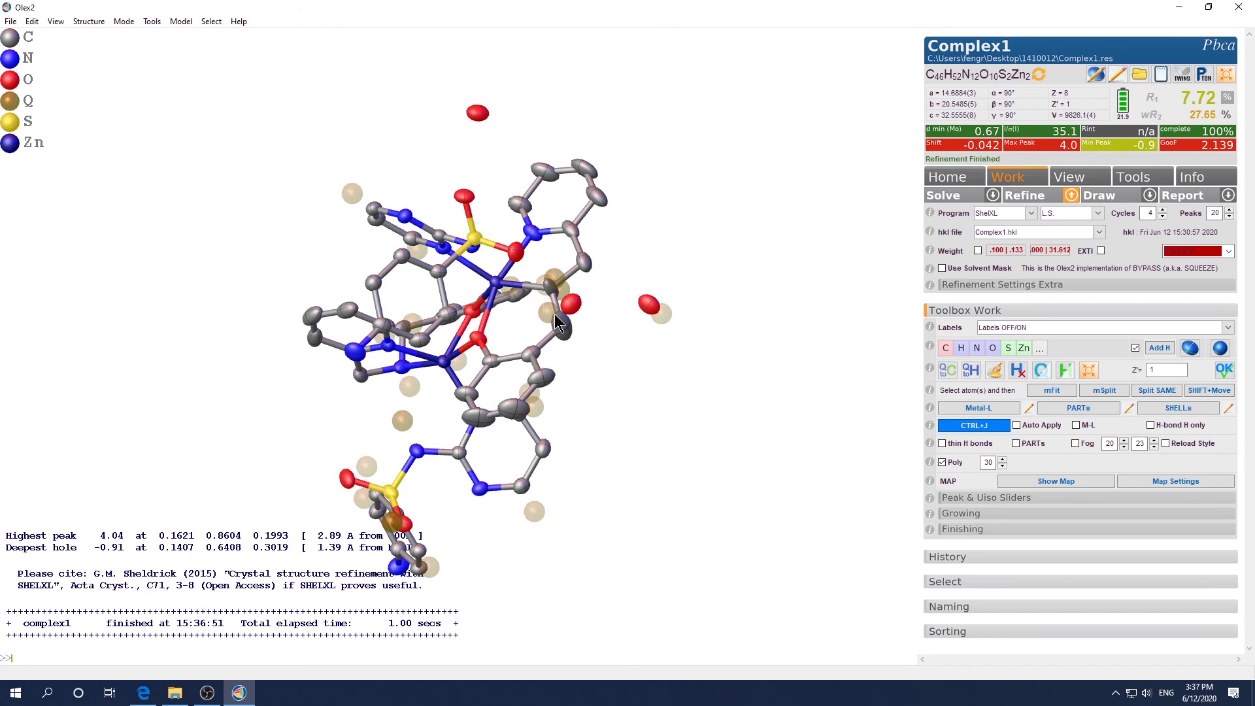
pyautogui.moveTo(580, 355); pyautogui.dragTo(534, 356)
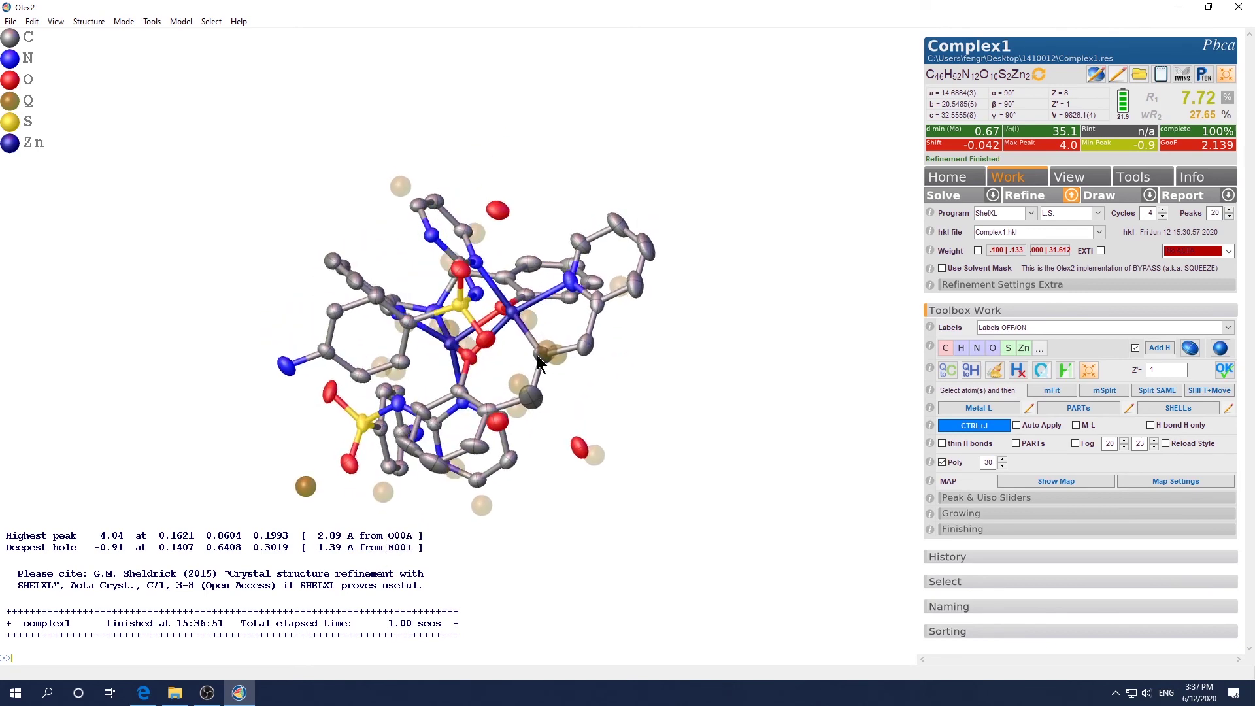
pyautogui.moveTo(597, 394)
pyautogui.mouseDown()
pyautogui.moveTo(614, 348)
pyautogui.moveTo(598, 347)
pyautogui.moveTo(605, 378)
pyautogui.mouseUp()
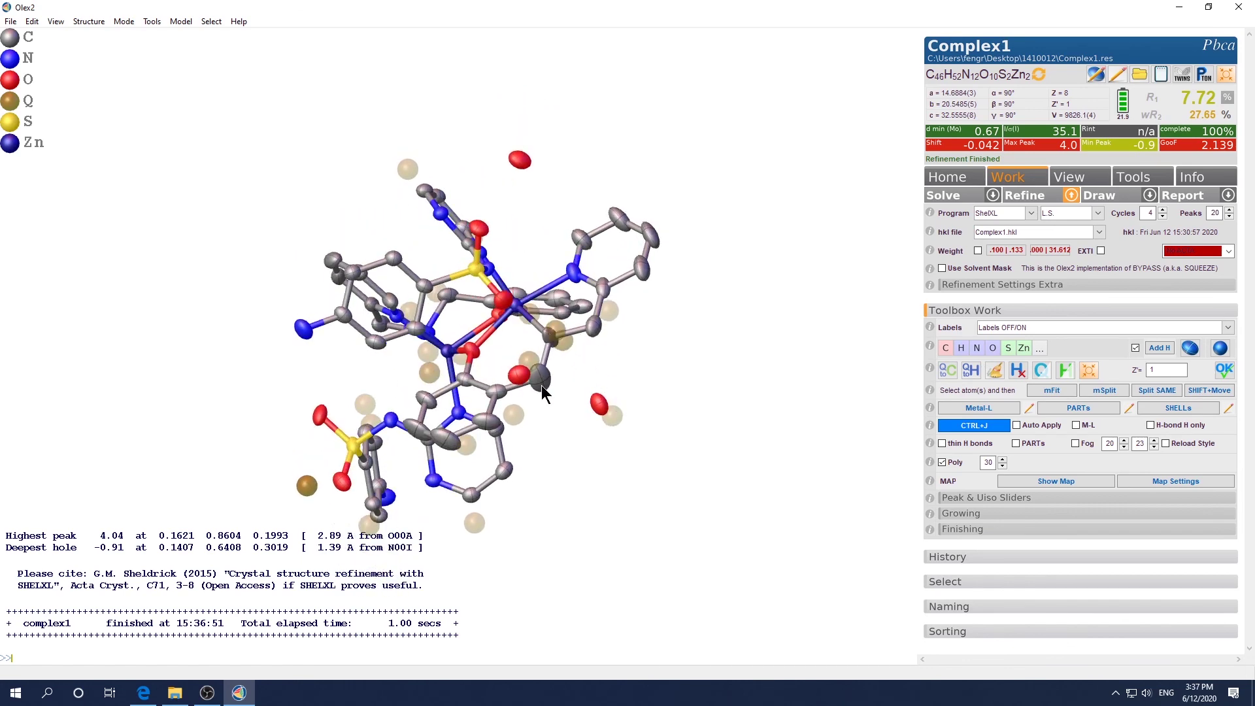
pyautogui.moveTo(562, 394); pyautogui.dragTo(788, 490)
pyautogui.moveTo(735, 441); pyautogui.dragTo(643, 340)
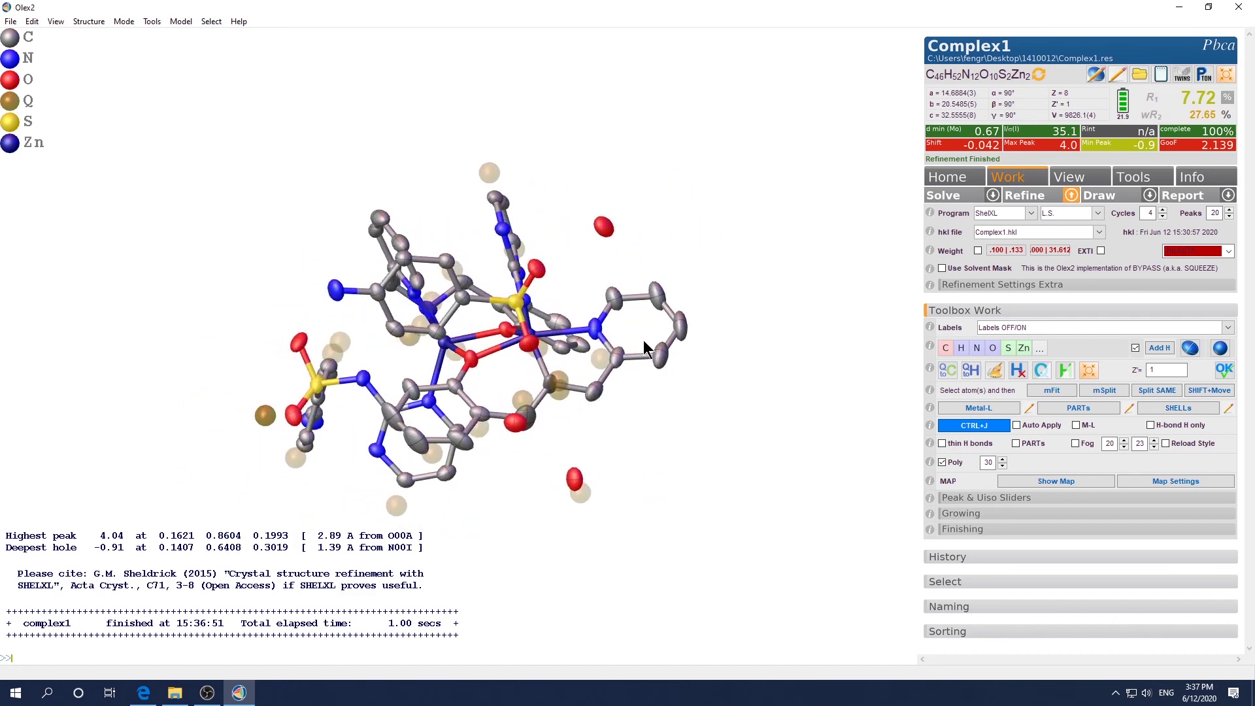
pyautogui.click(1032, 197)
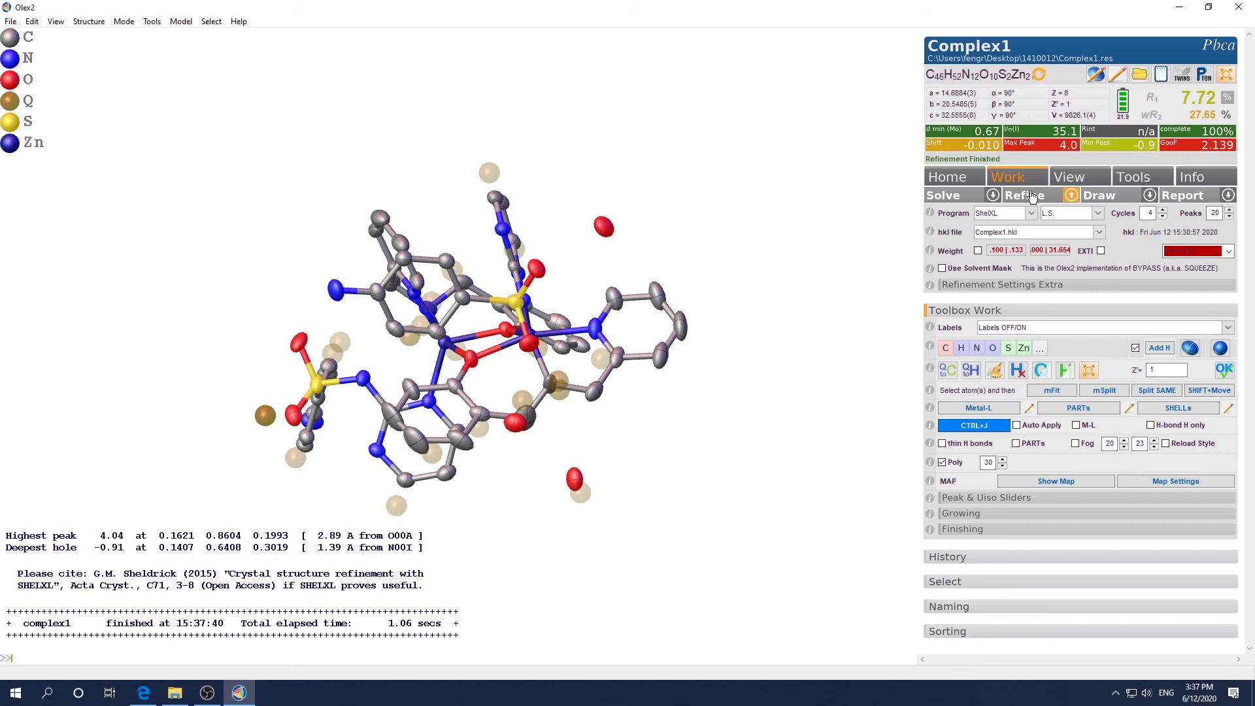
pyautogui.click(1031, 196)
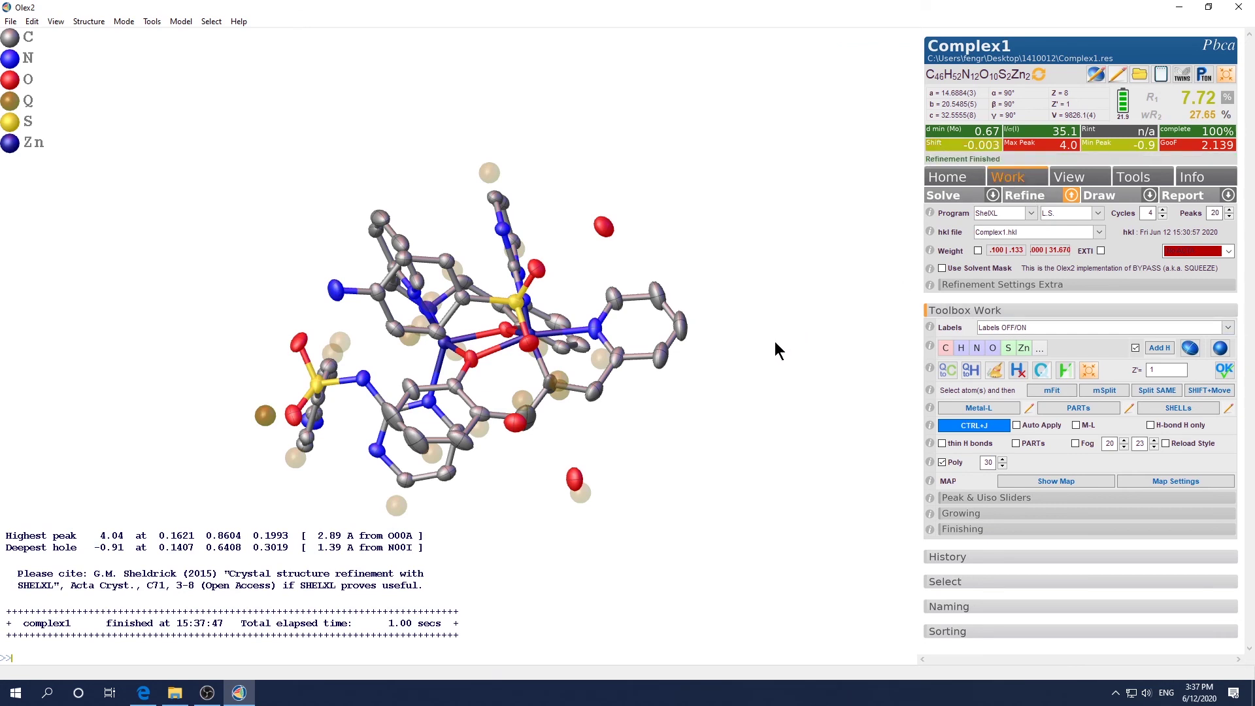
# Hide the Q peaks and split the enlarged linking carbon and its neighbouring carbon beside the zinc centre with the split command.
pyautogui.moveTo(774, 341); pyautogui.dragTo(639, 392)
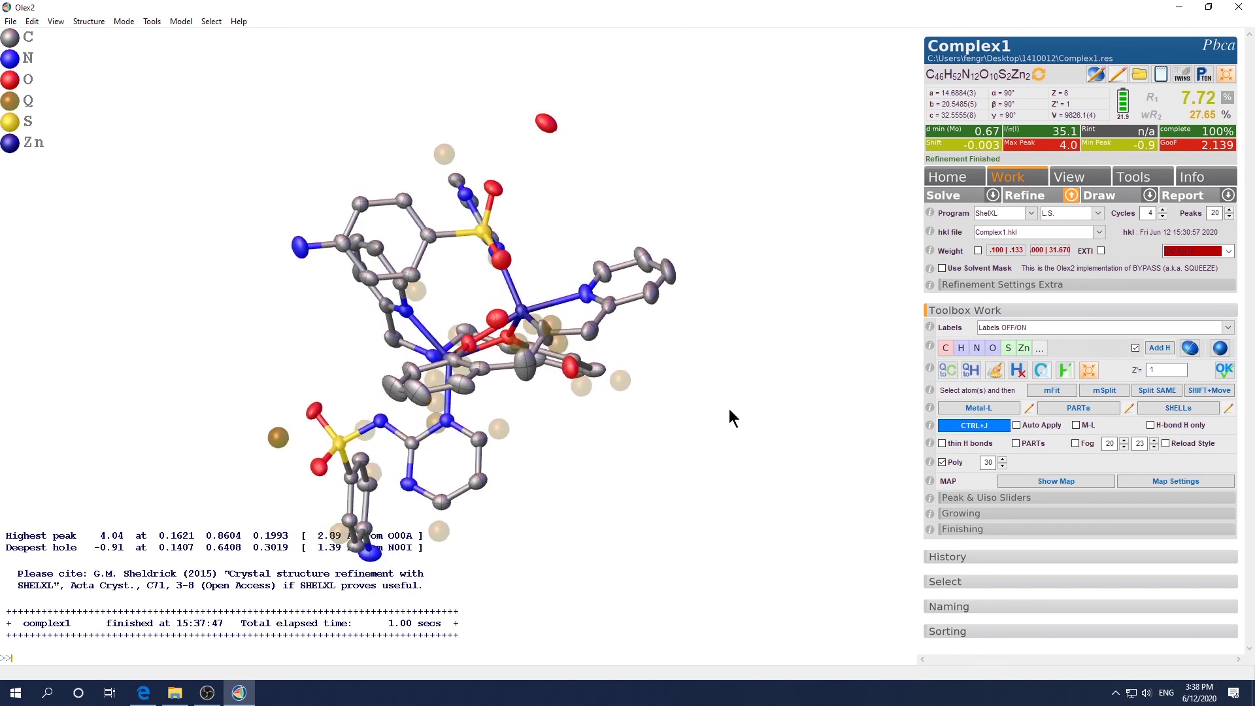
pyautogui.hotkey('ctrl', 'q')
pyautogui.hotkey('ctrl', 'q')
pyautogui.moveTo(684, 394); pyautogui.dragTo(574, 395)
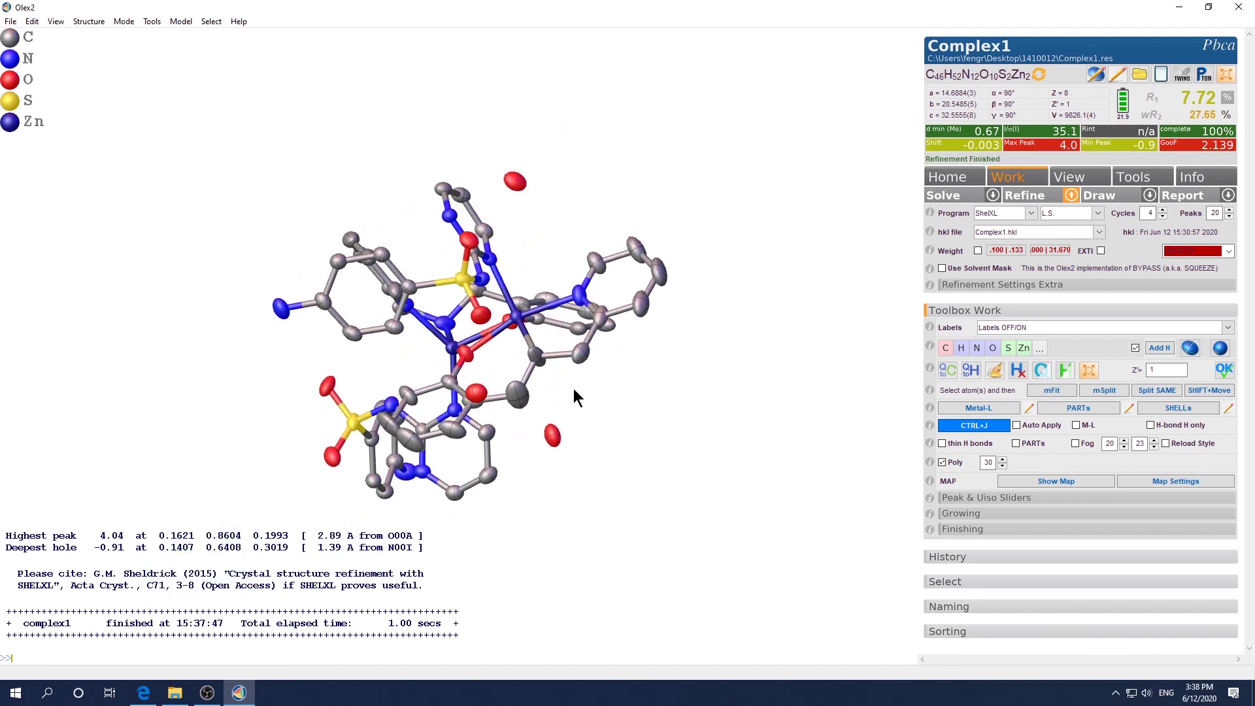
pyautogui.click(517, 394)
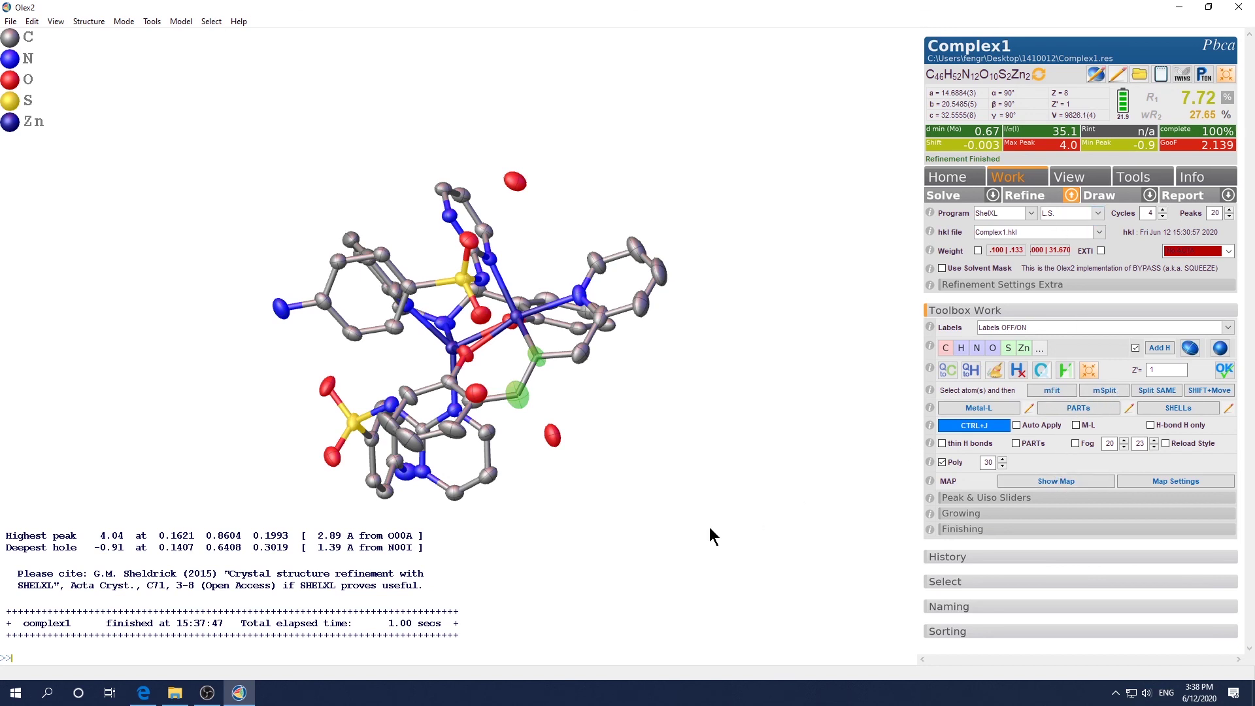
pyautogui.write('split')
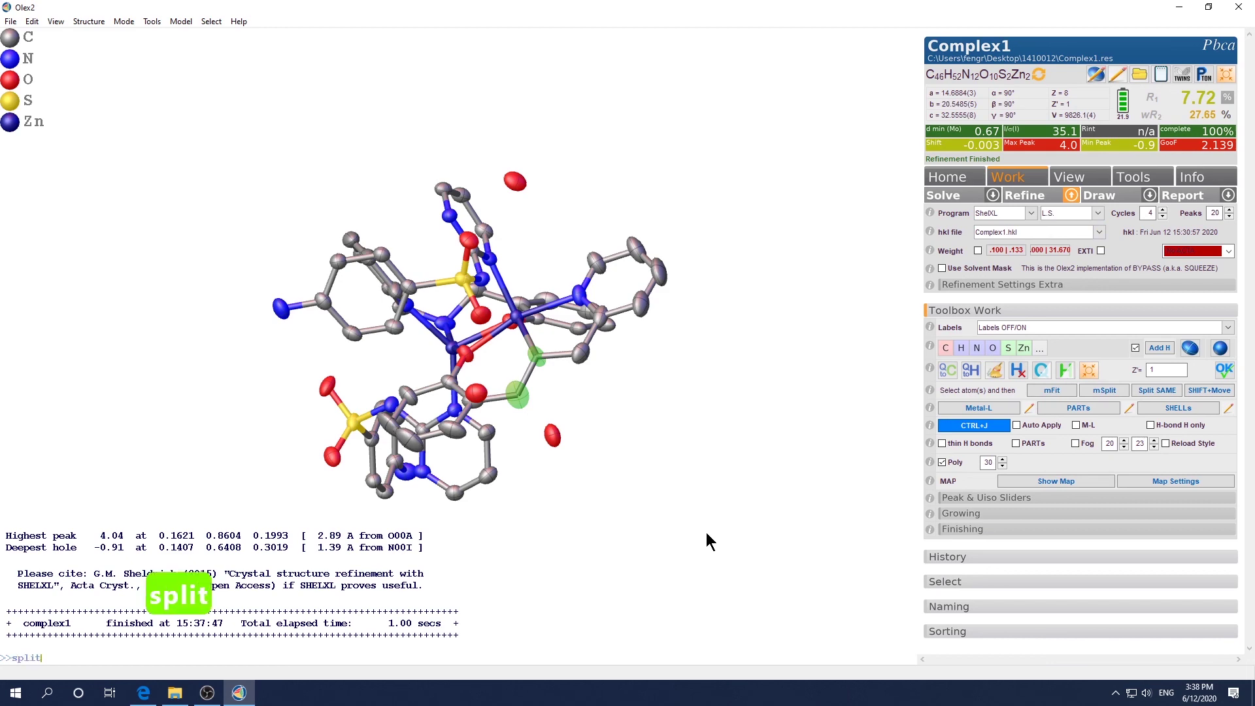
pyautogui.press('Return')
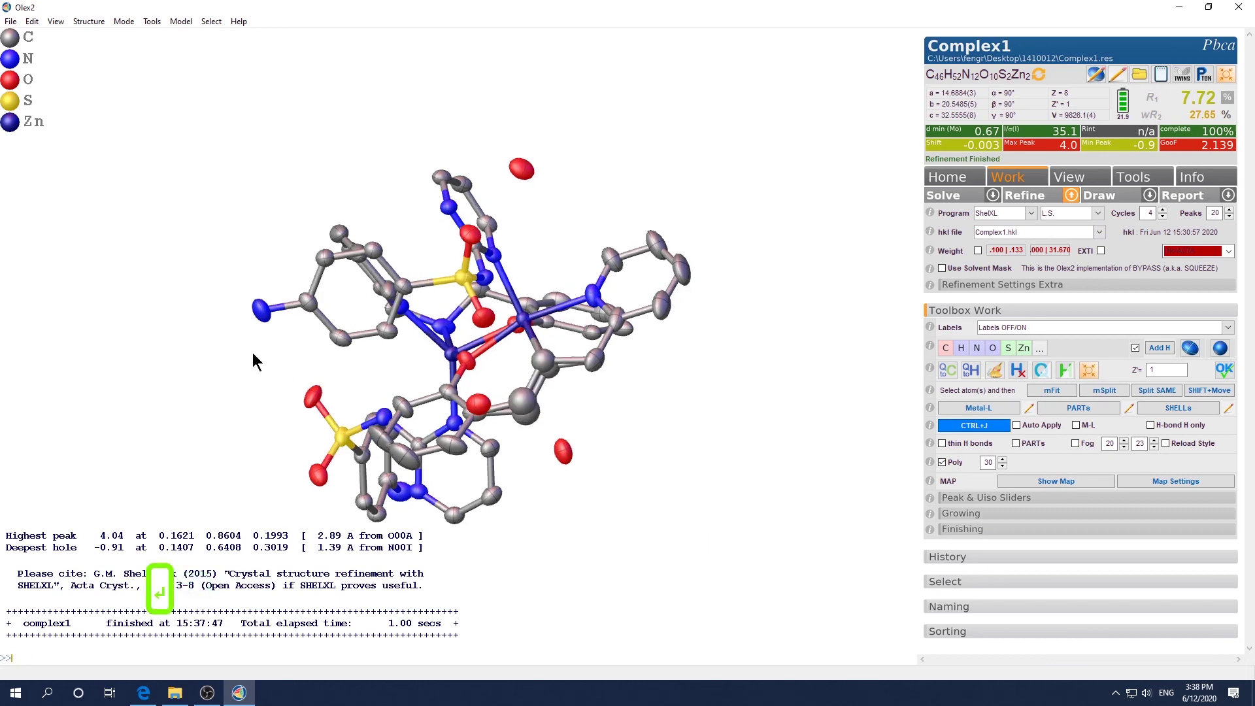
# Examine the split carbon positions from several angles and check the occupancy and part of the split atom C1.
pyautogui.moveTo(659, 499); pyautogui.dragTo(609, 455)
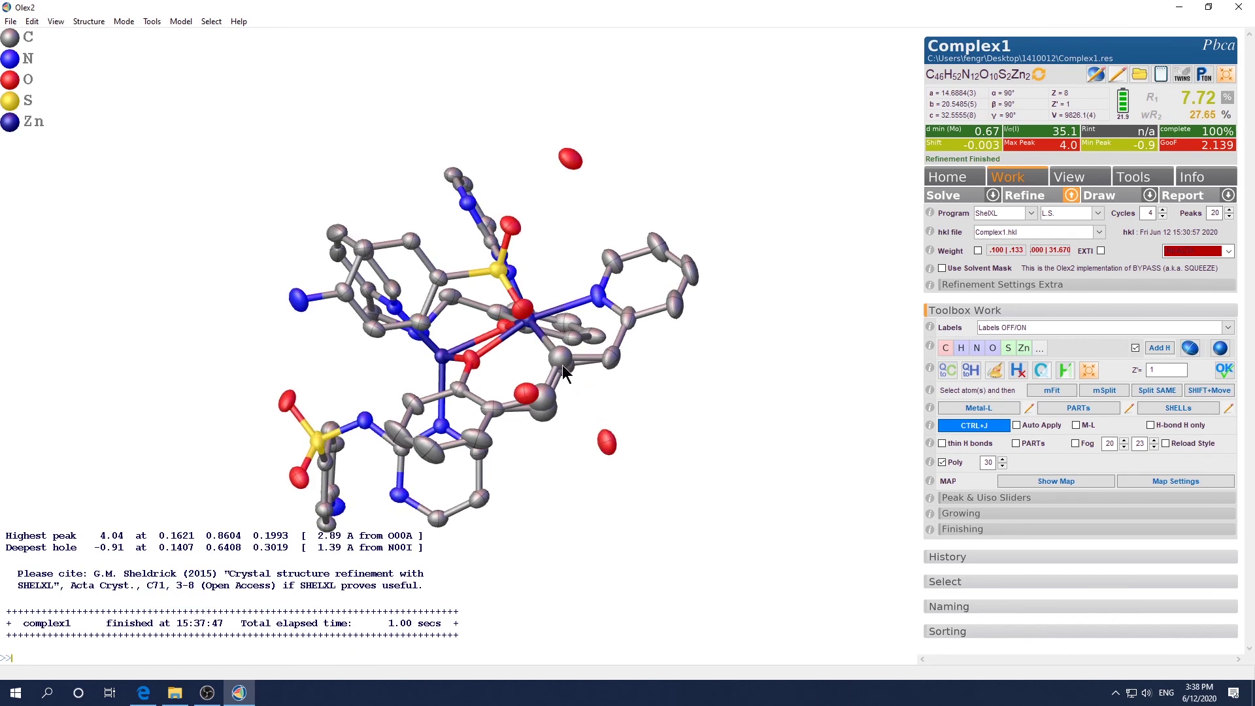
pyautogui.moveTo(567, 366)
pyautogui.moveTo(580, 379)
pyautogui.mouseDown()
pyautogui.moveTo(578, 312)
pyautogui.moveTo(573, 338)
pyautogui.moveTo(592, 369)
pyautogui.mouseUp()
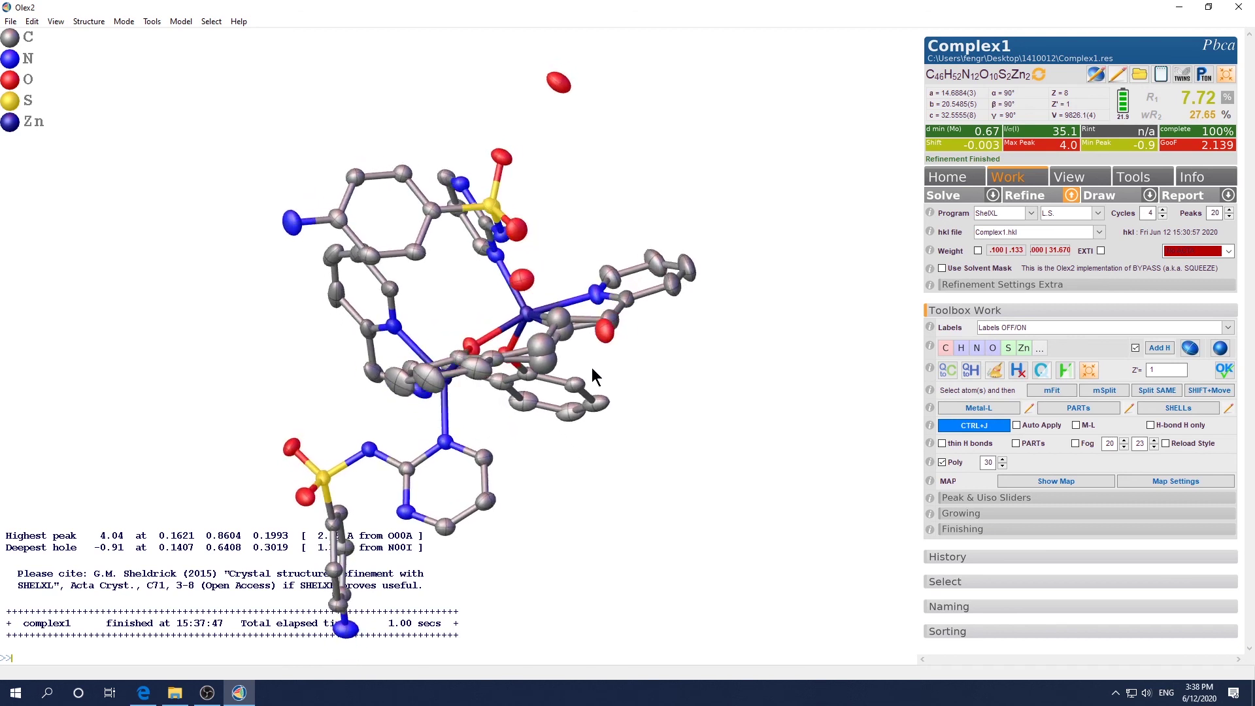
pyautogui.moveTo(566, 333)
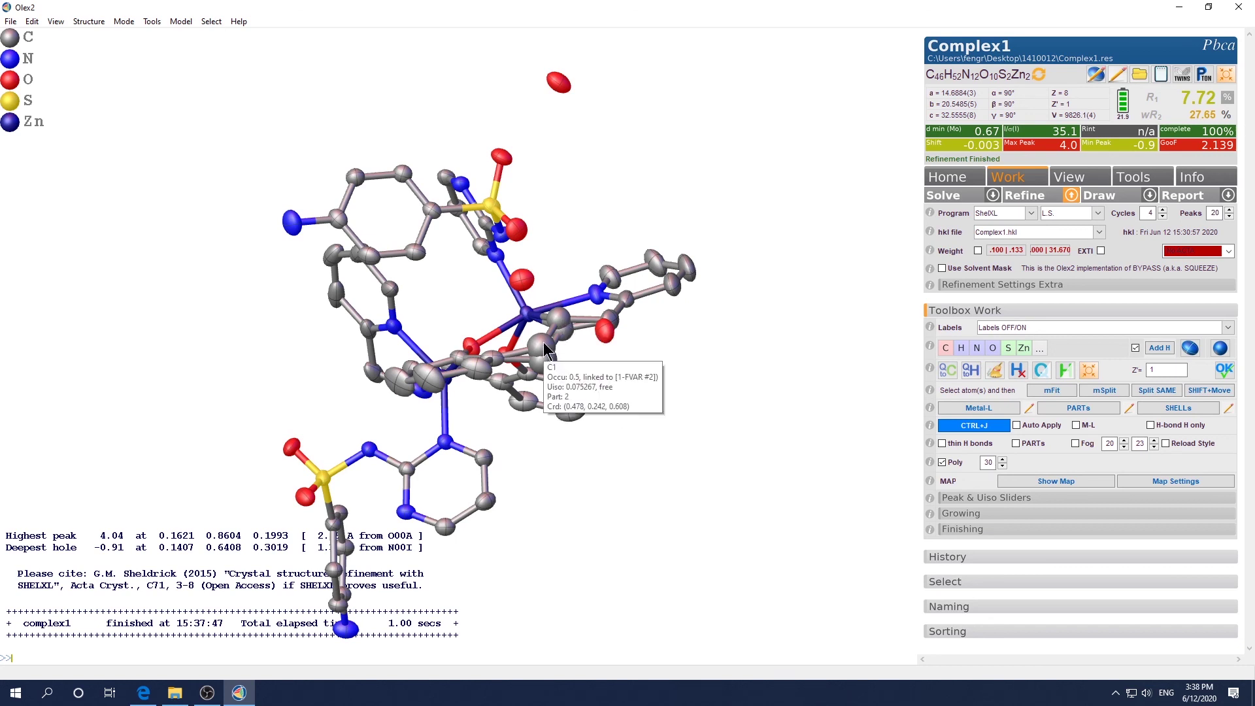
pyautogui.moveTo(547, 360); pyautogui.dragTo(661, 437)
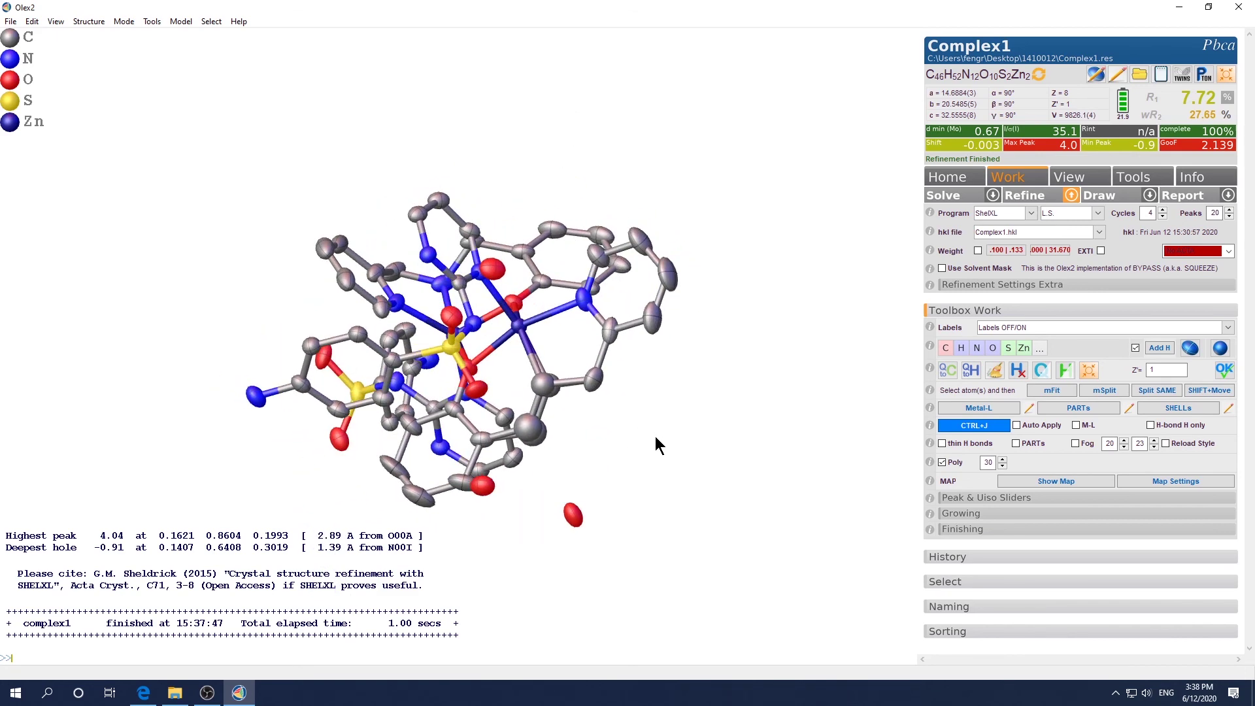
# Refine the disordered model three times with ShelXL and inspect the split linking carbons.
pyautogui.hotkey('ctrl', 'r')
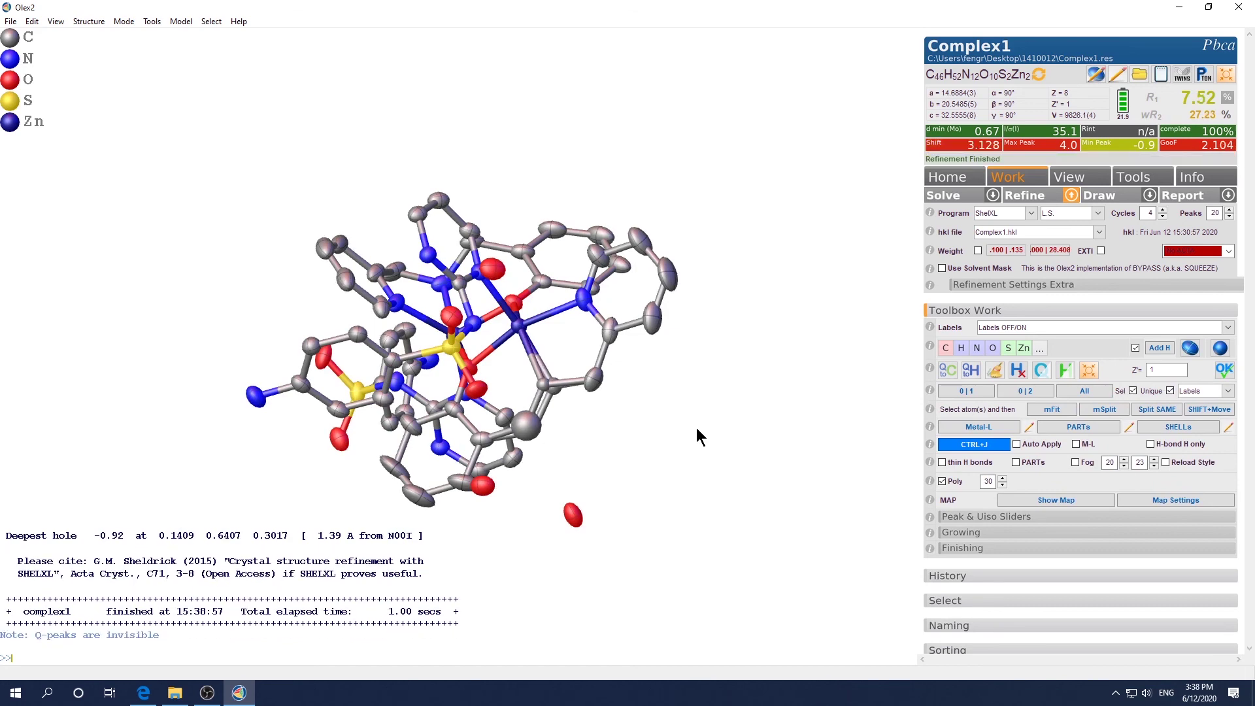
pyautogui.hotkey('ctrl', 'r')
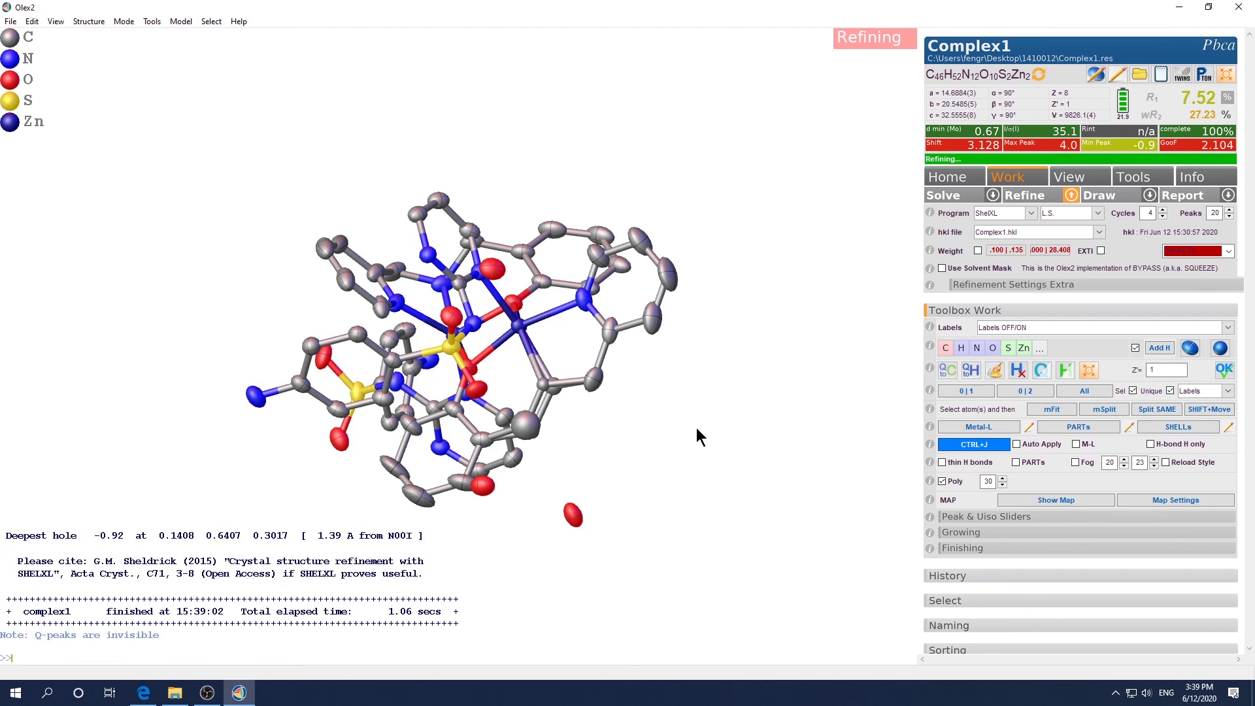
pyautogui.moveTo(704, 468); pyautogui.dragTo(695, 410)
pyautogui.hotkey('ctrl', 'r')
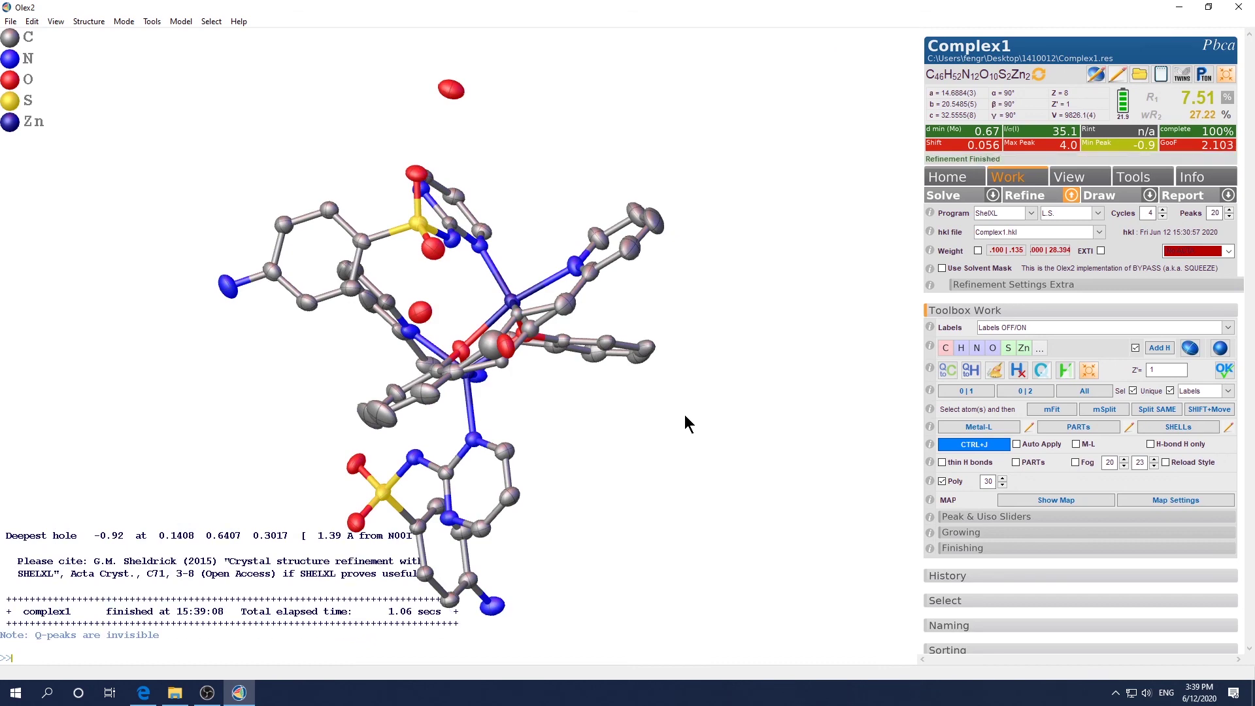
pyautogui.moveTo(653, 433); pyautogui.dragTo(660, 457)
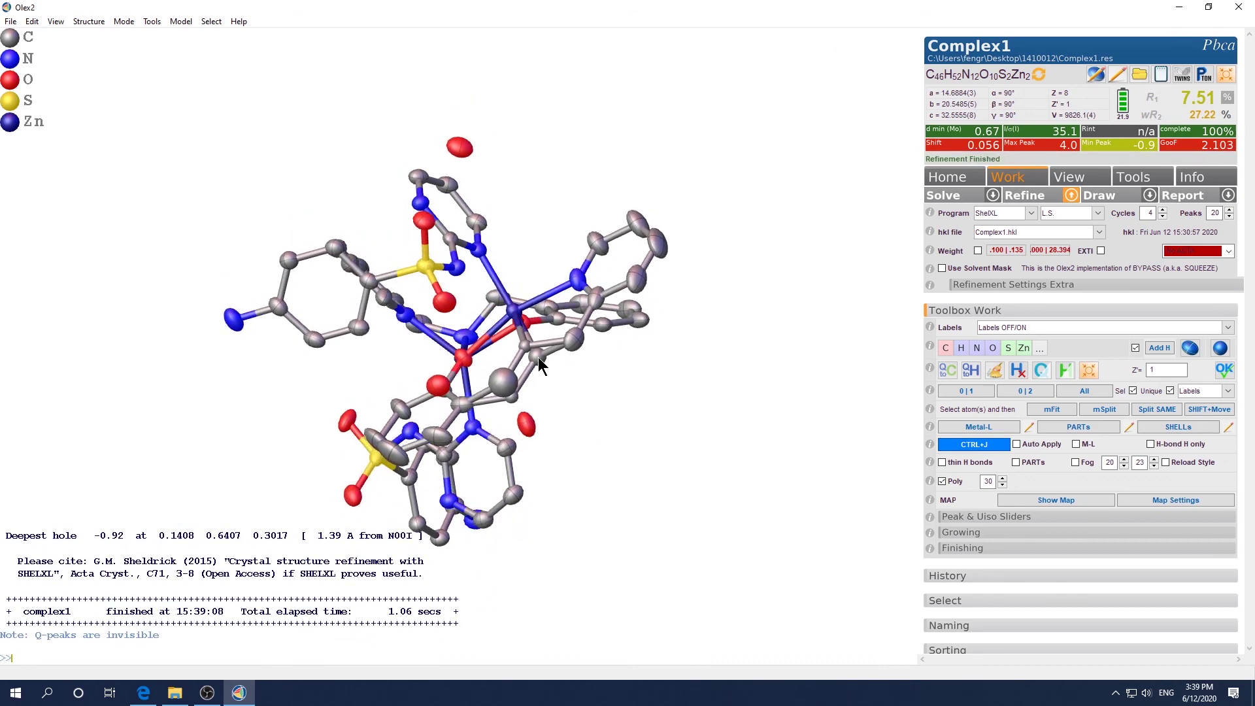
pyautogui.moveTo(514, 403)
pyautogui.moveTo(507, 382)
pyautogui.moveTo(523, 343); pyautogui.dragTo(602, 410)
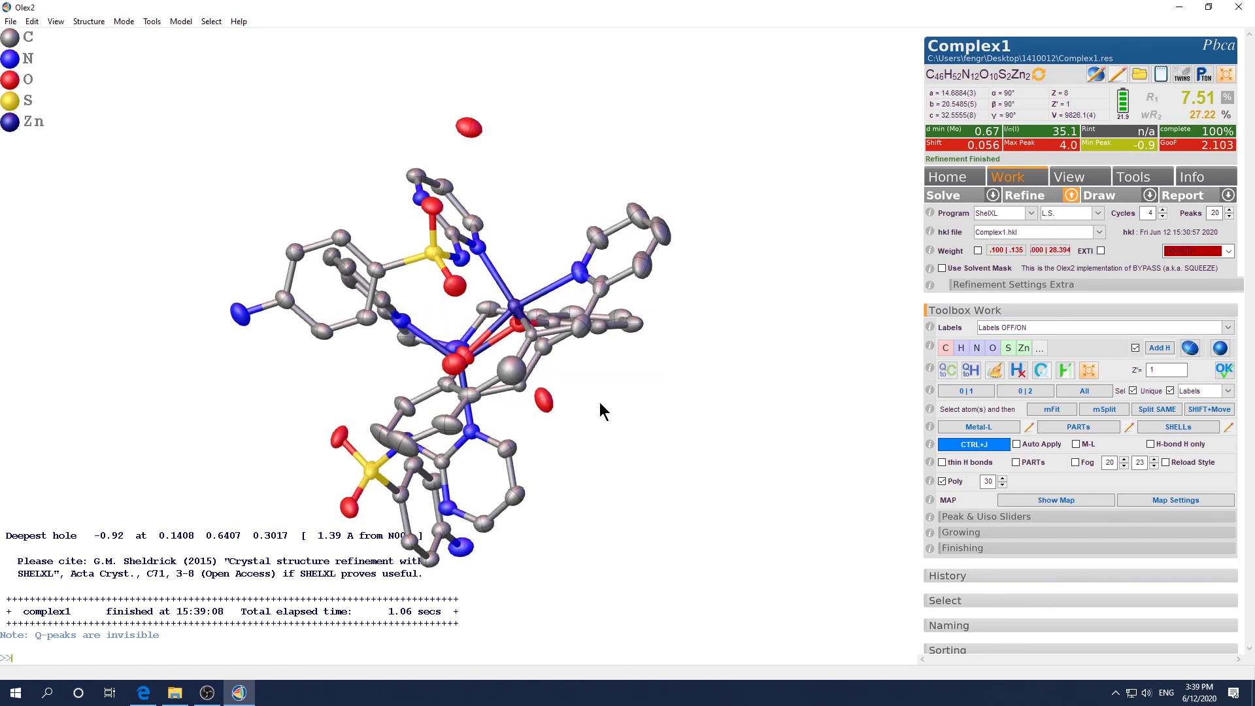